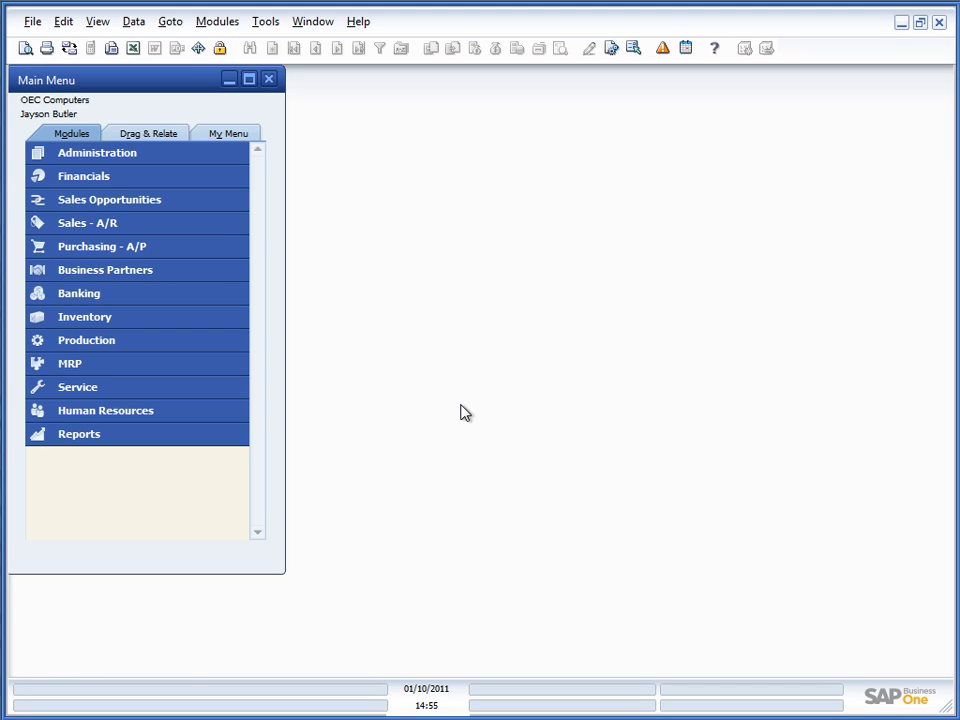
Step: Open Toolbox: Configuration under Administration > Add-Ons > B1 Usability Package > Module configuration
click(153, 168)
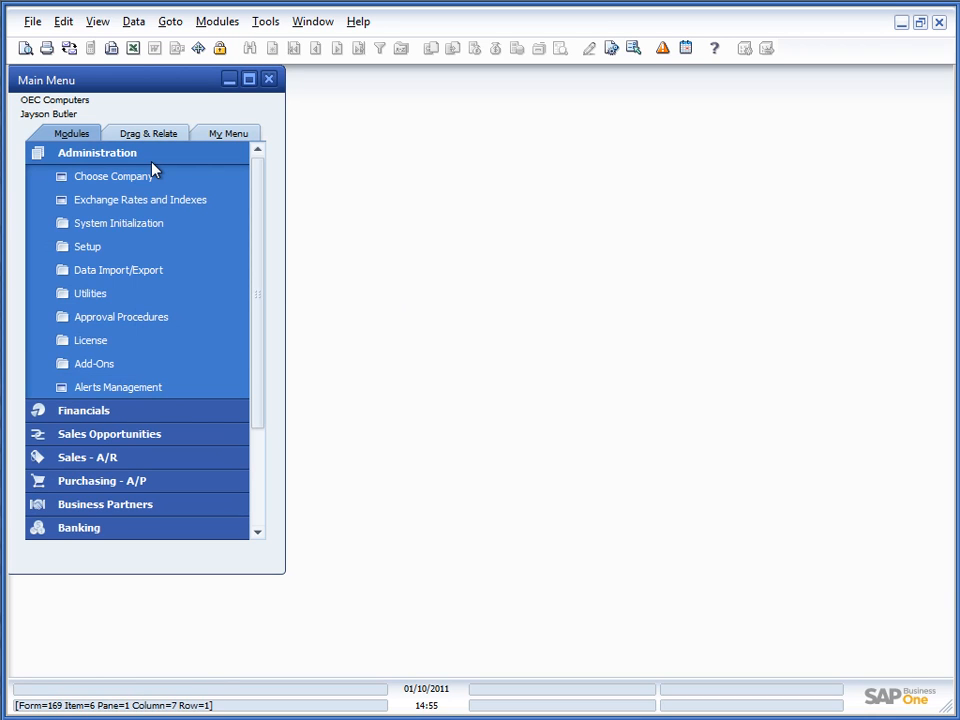
click(122, 369)
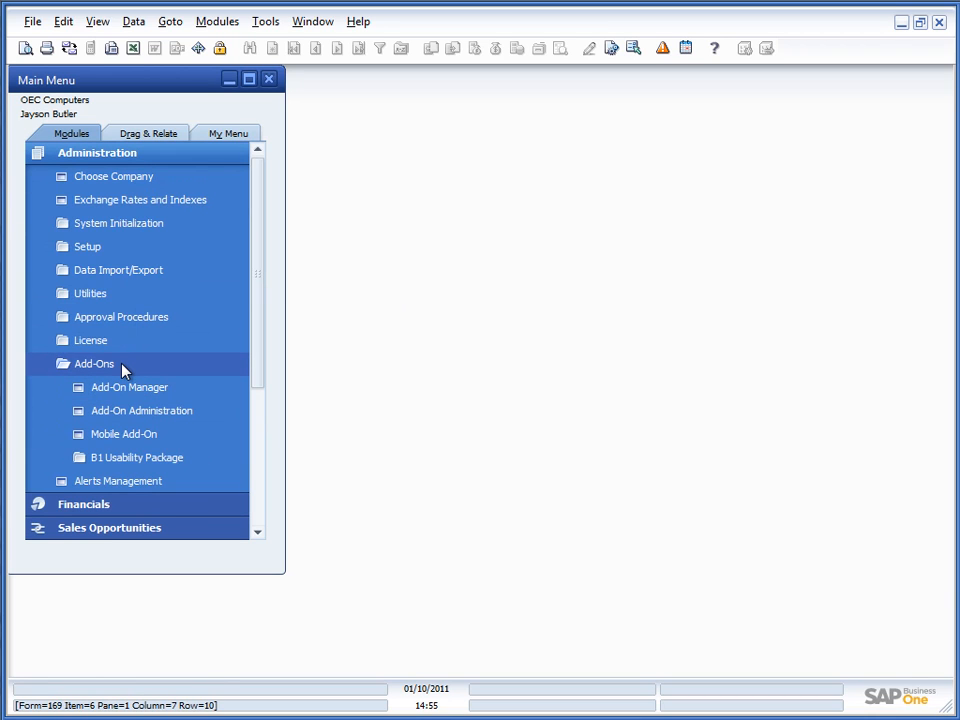
click(129, 459)
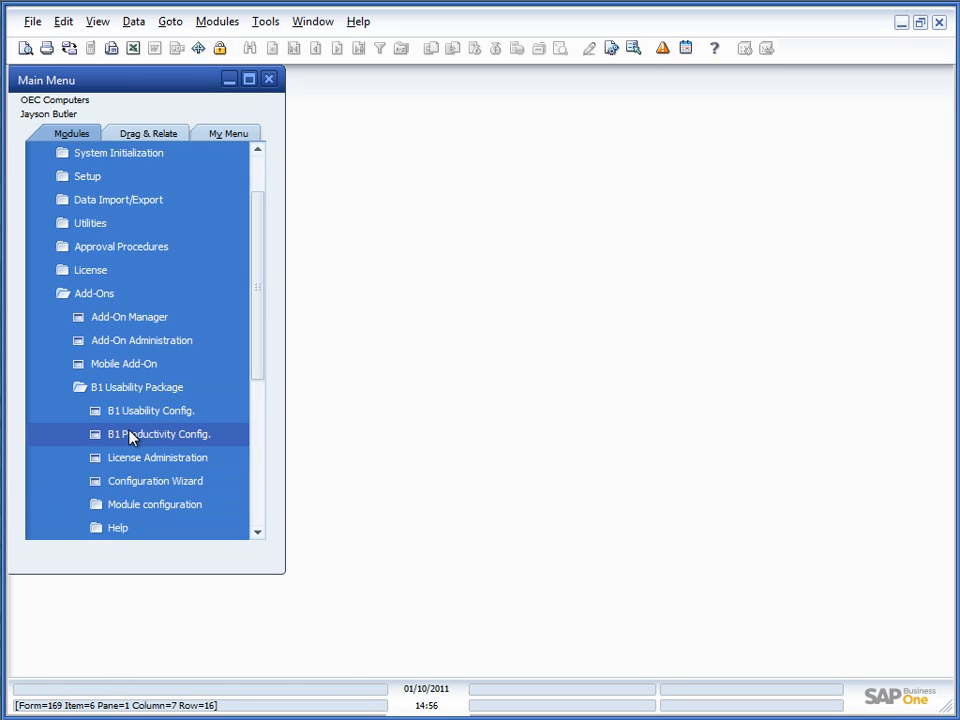
click(128, 506)
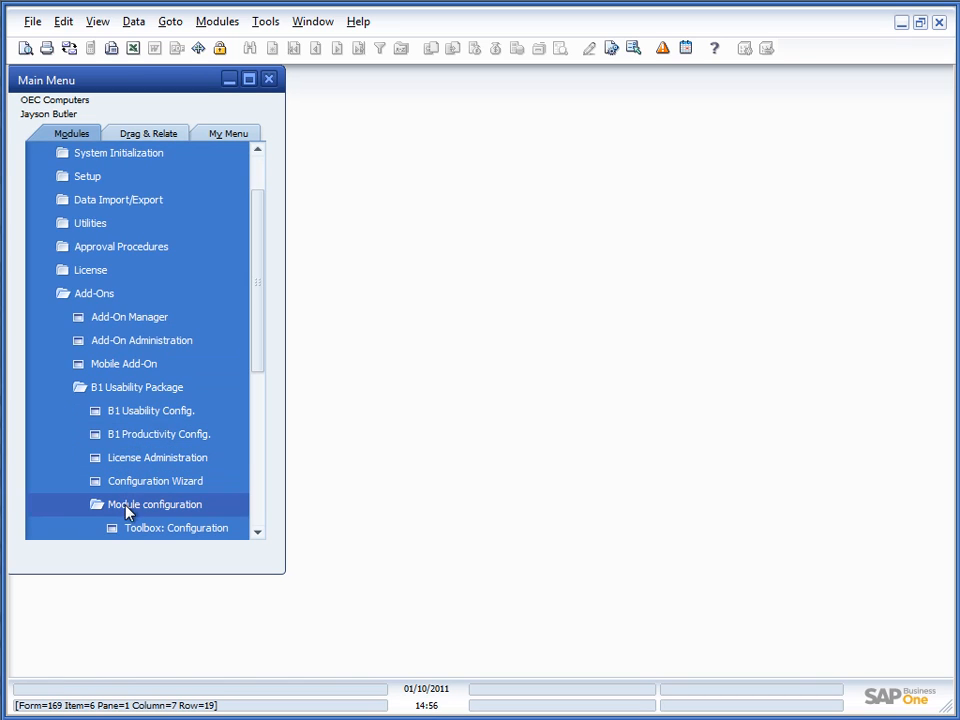
click(152, 540)
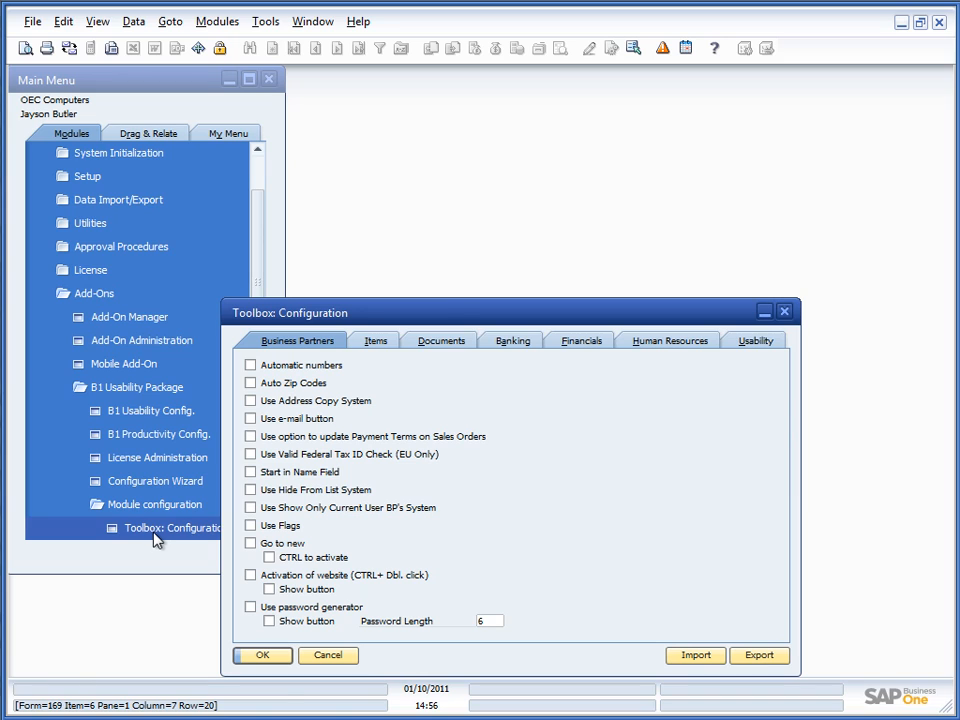
Step: Enable Automatic numbers for Business Partners and save the configuration with Update
drag(445, 315, 452, 149)
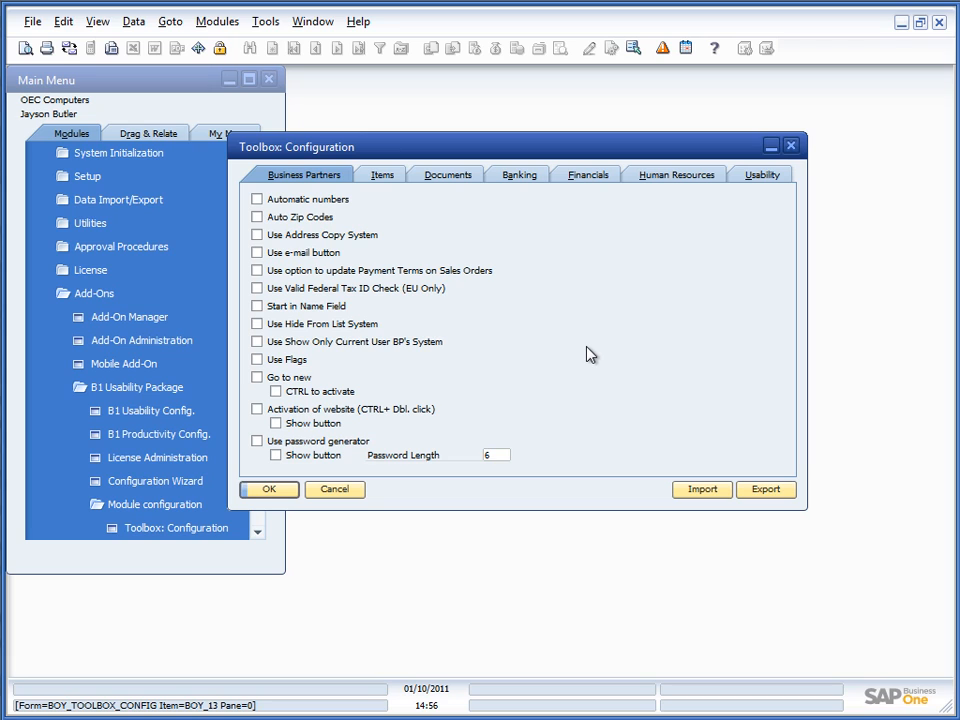
drag(404, 148, 508, 91)
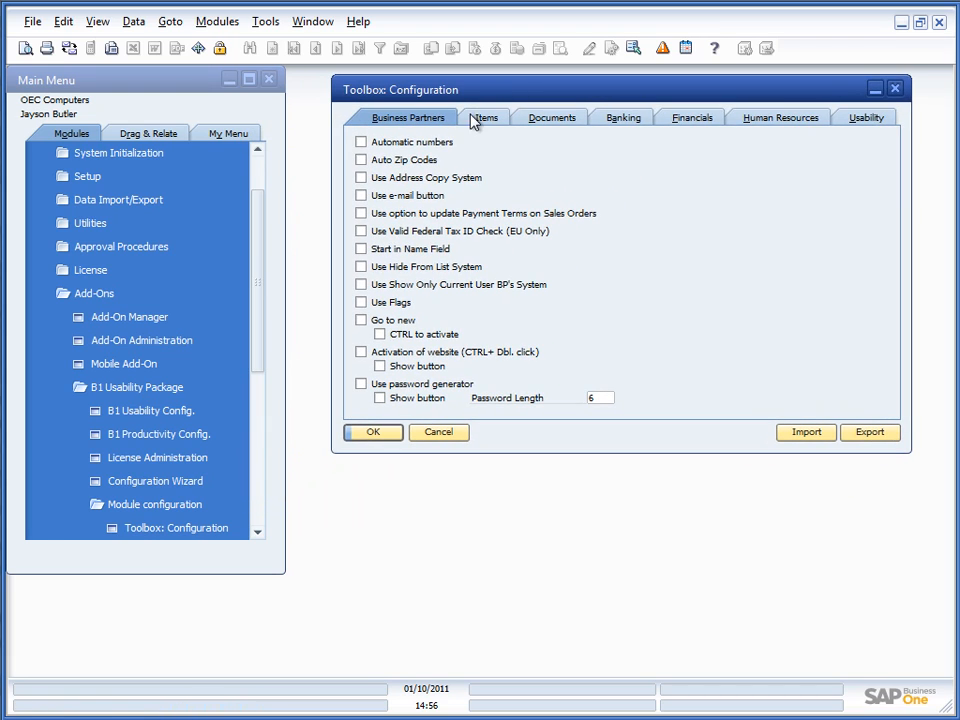
click(388, 146)
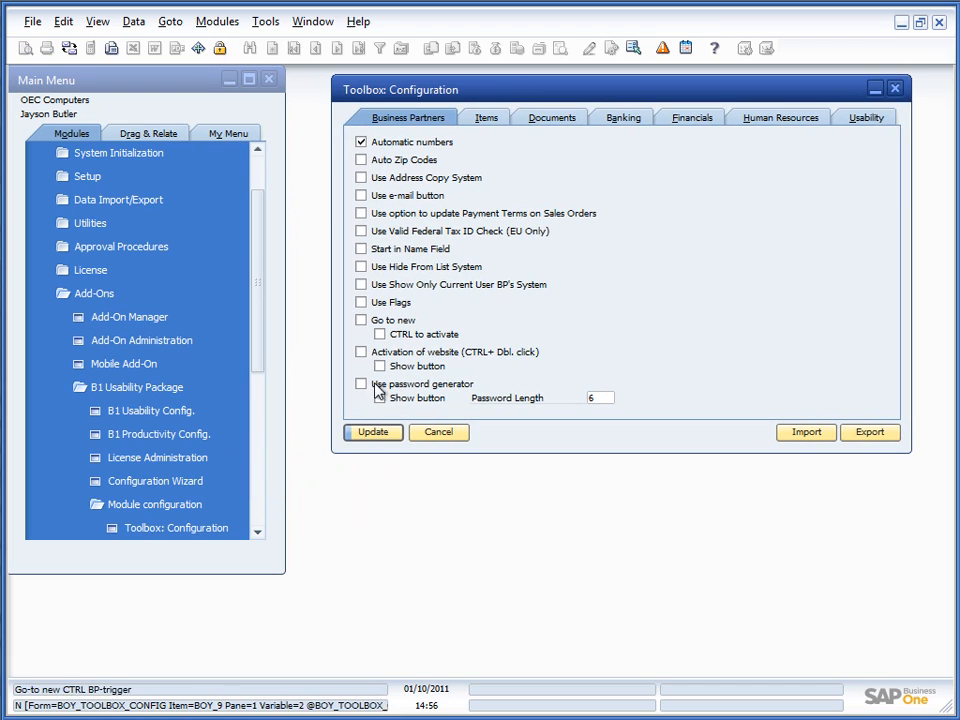
click(371, 435)
click(86, 295)
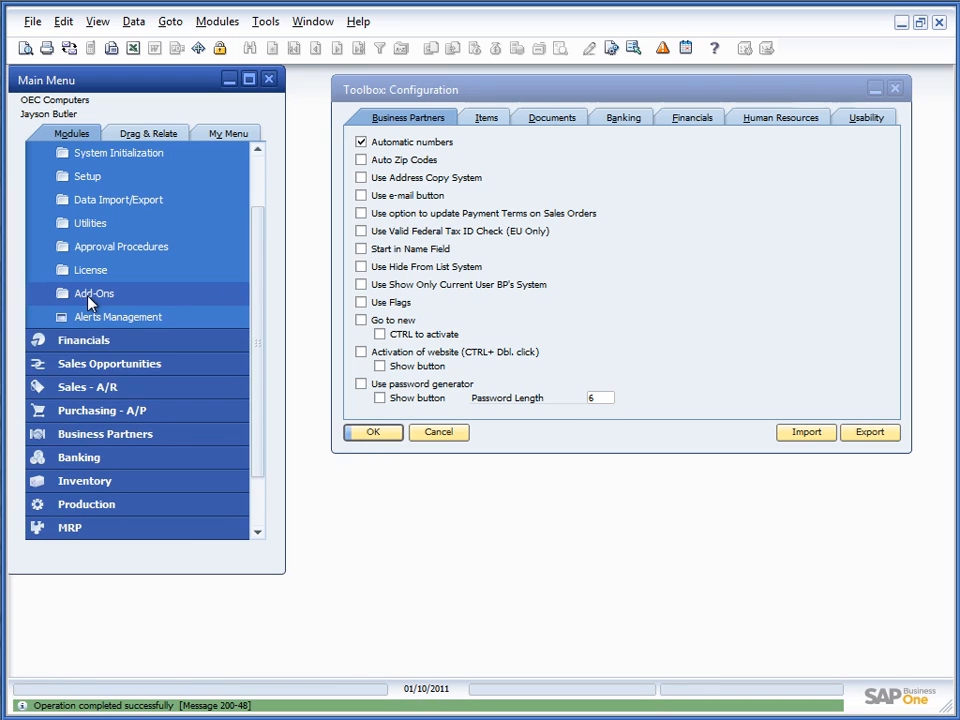
Step: Add customer code 1000 named 'Testcustomer 1' in Business Partner Master Data
click(58, 435)
click(146, 294)
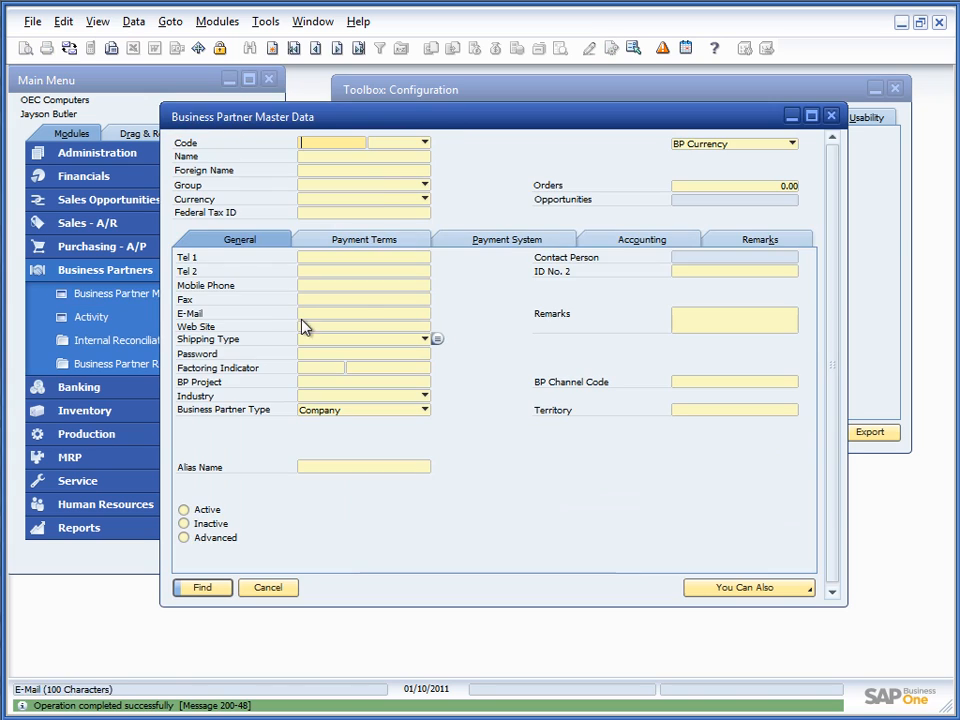
drag(360, 118, 370, 303)
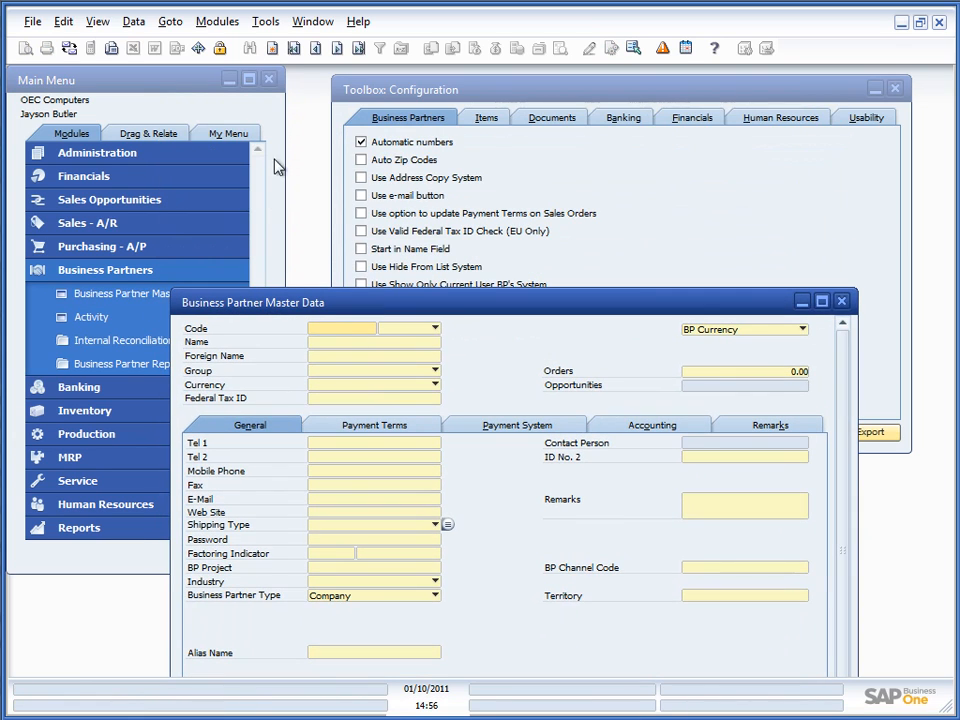
click(271, 50)
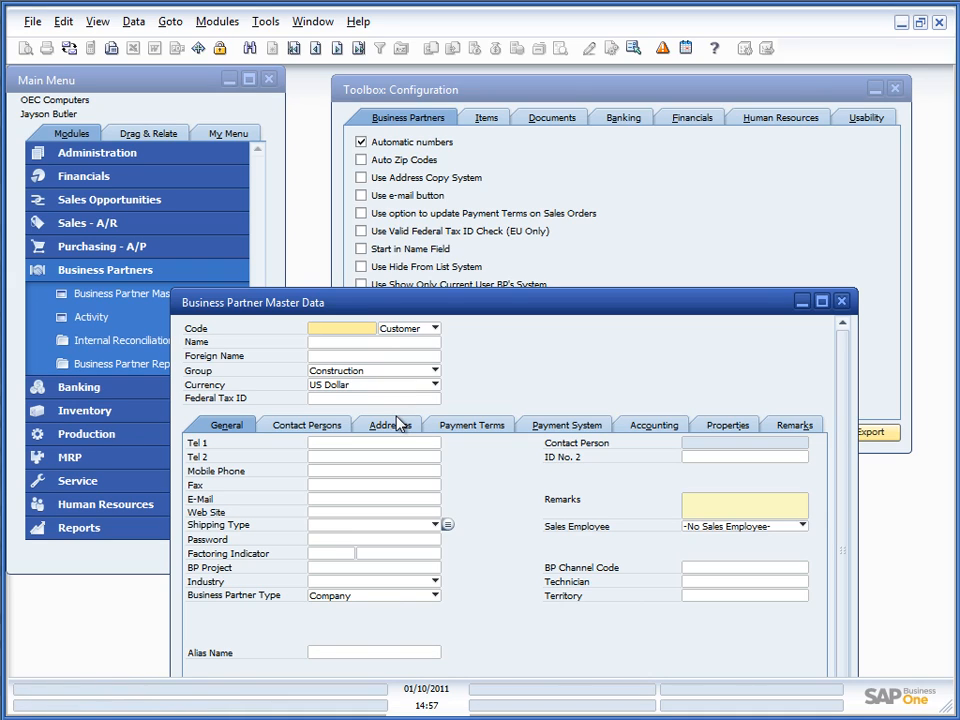
text(1000)
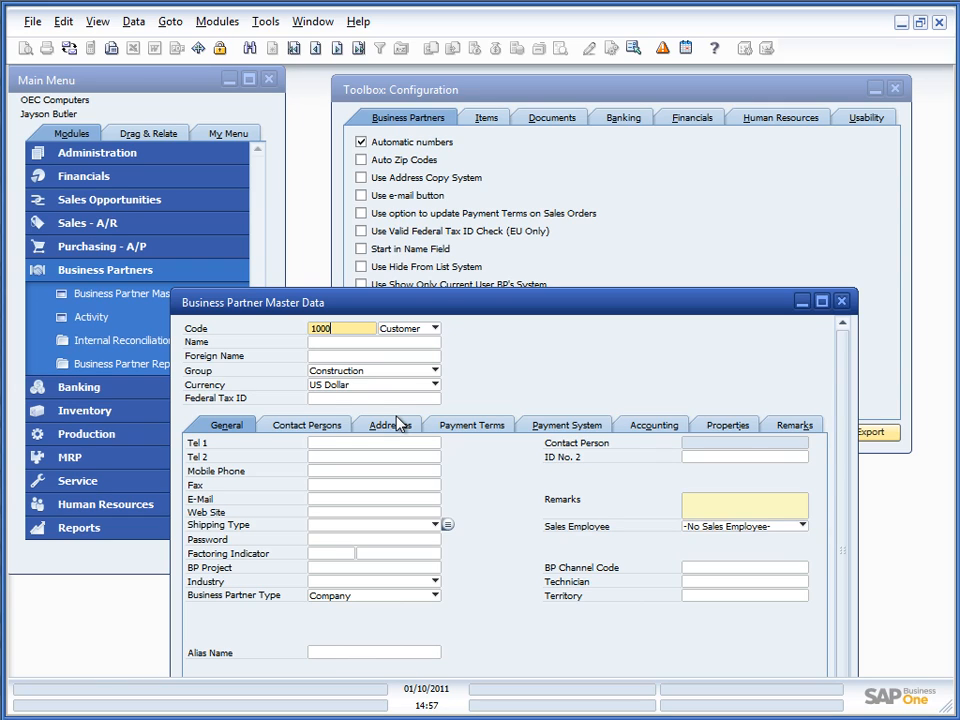
key(Tab)
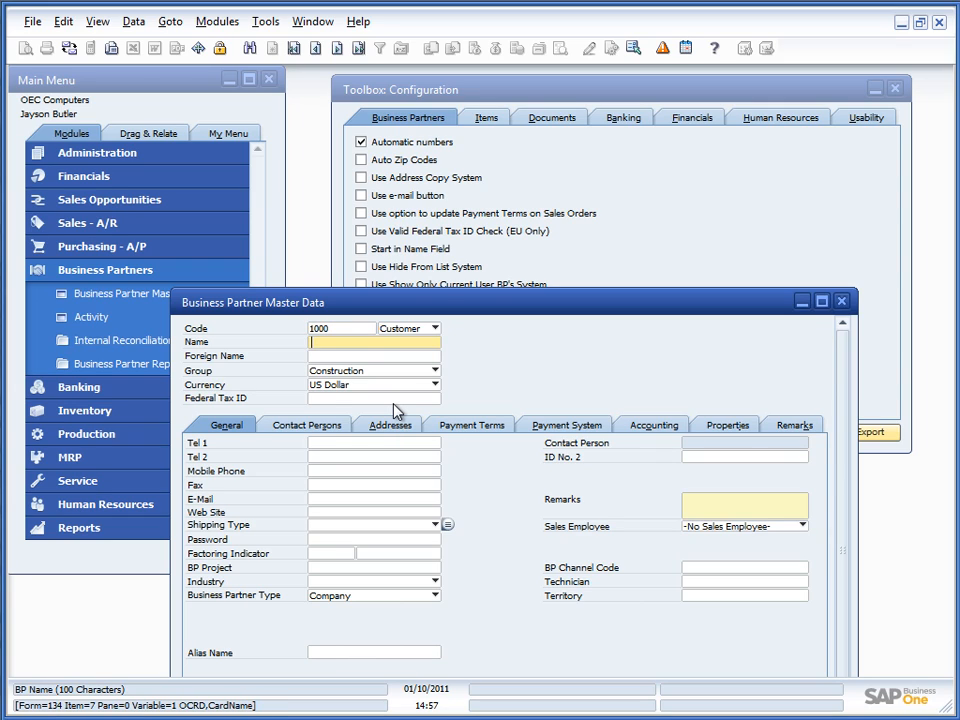
text(Testcustomer 1)
drag(330, 310, 317, 193)
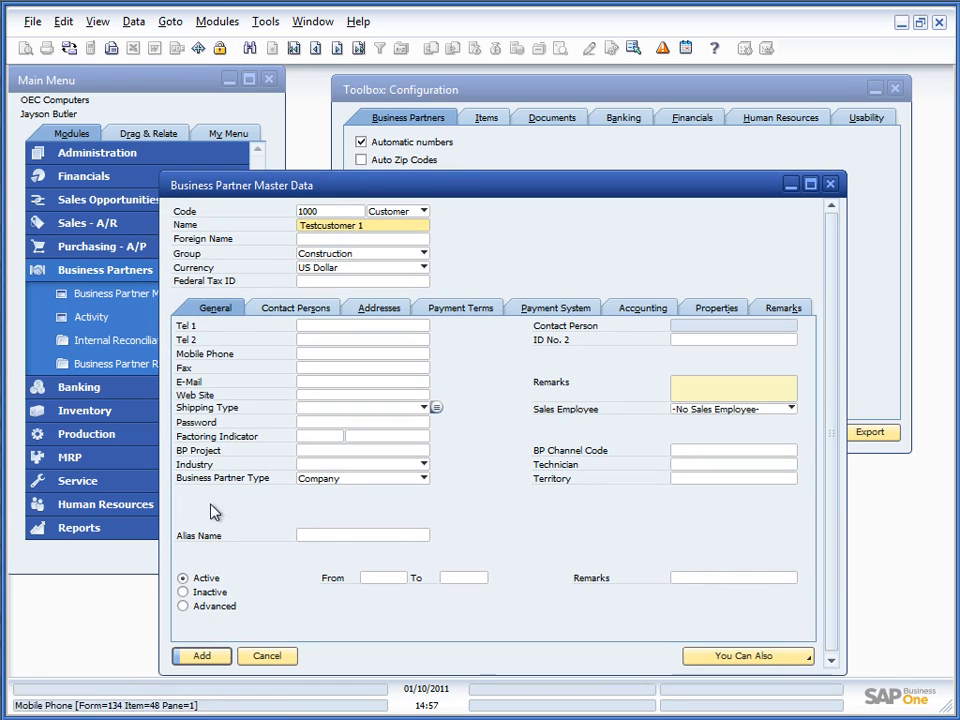
click(205, 656)
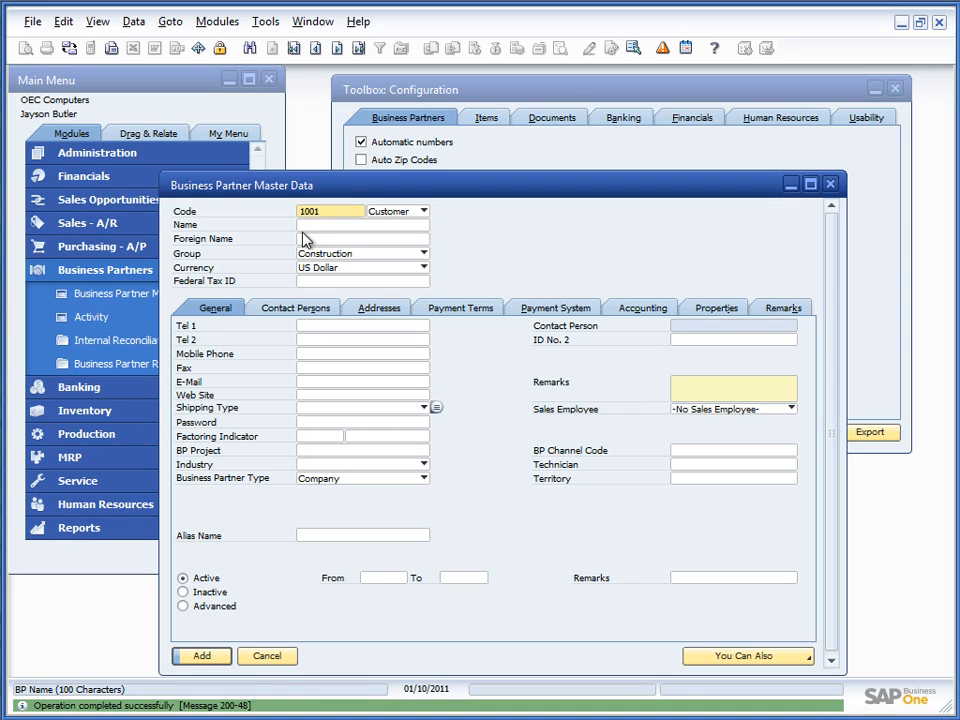
Step: Change the new partner's type from Customer to Vendor, moving its group to East Coast
click(380, 212)
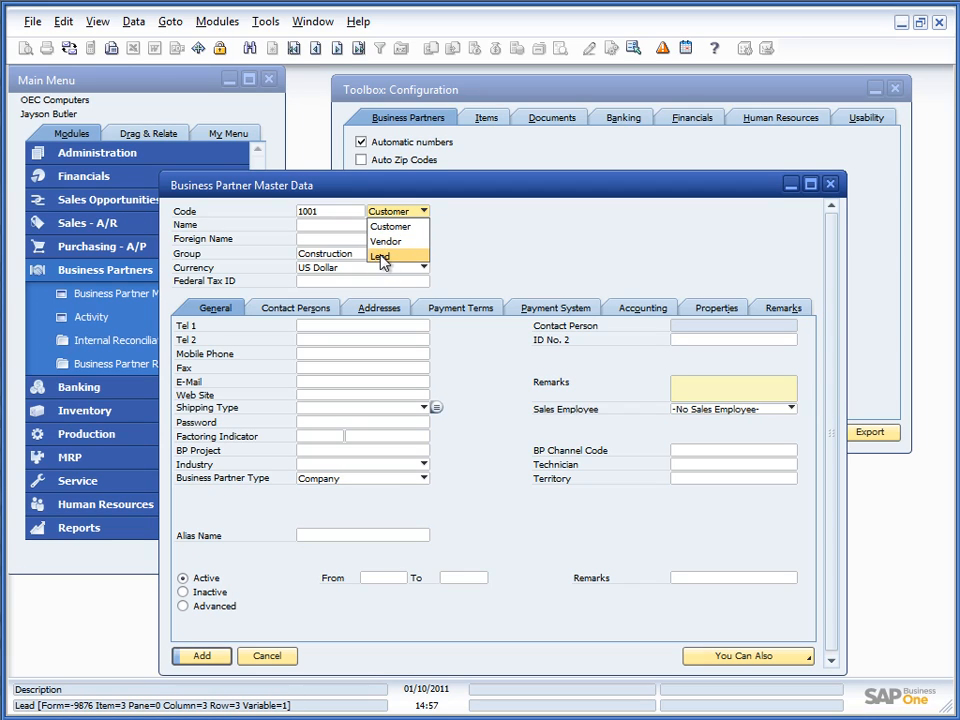
click(384, 258)
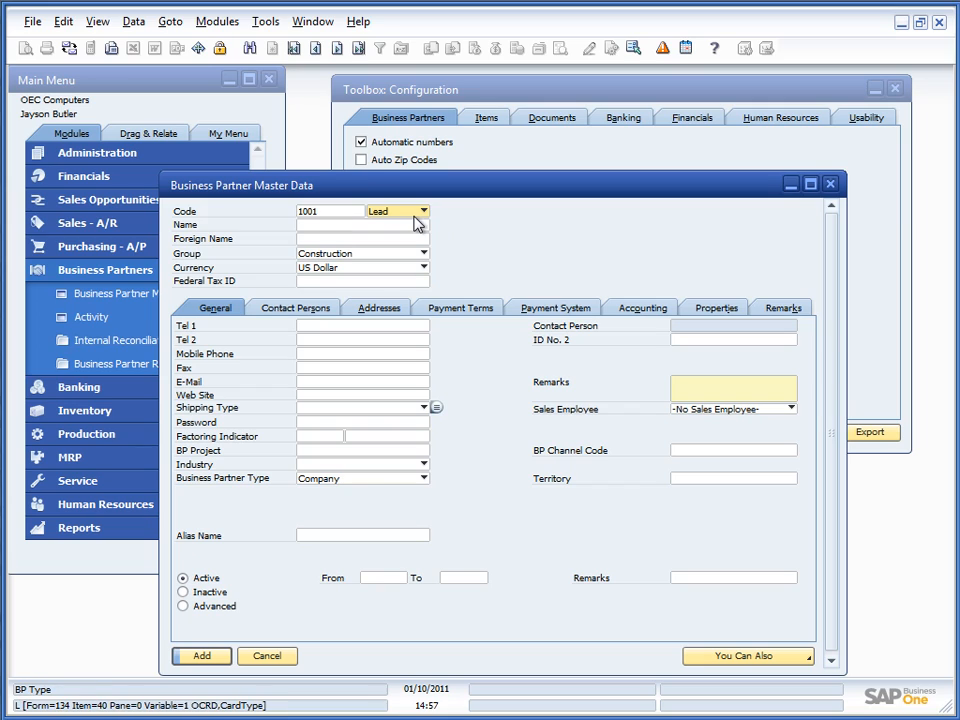
click(417, 222)
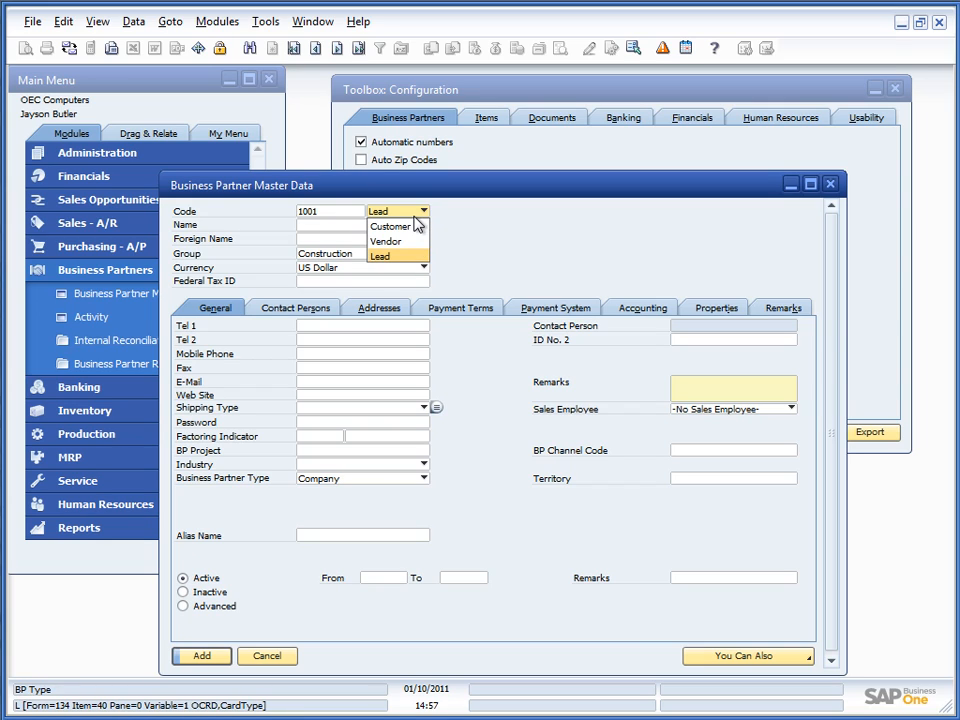
click(390, 241)
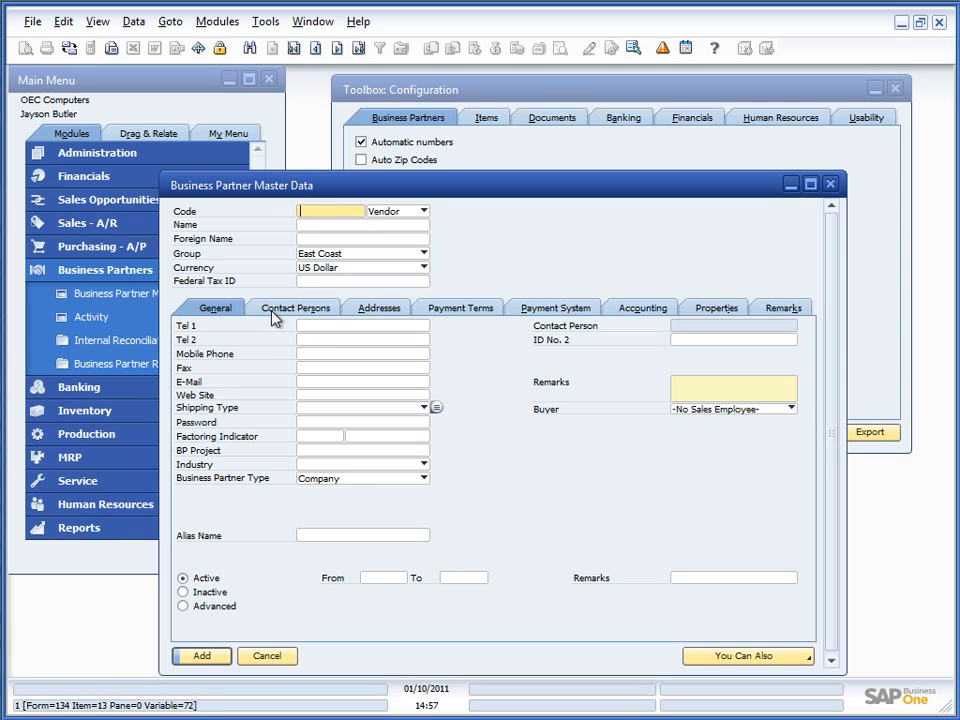
Step: Add vendor 'Vendor' with code 100000, then set the next partner's type back to Customer
text(10000)
key(Tab)
key(Tab)
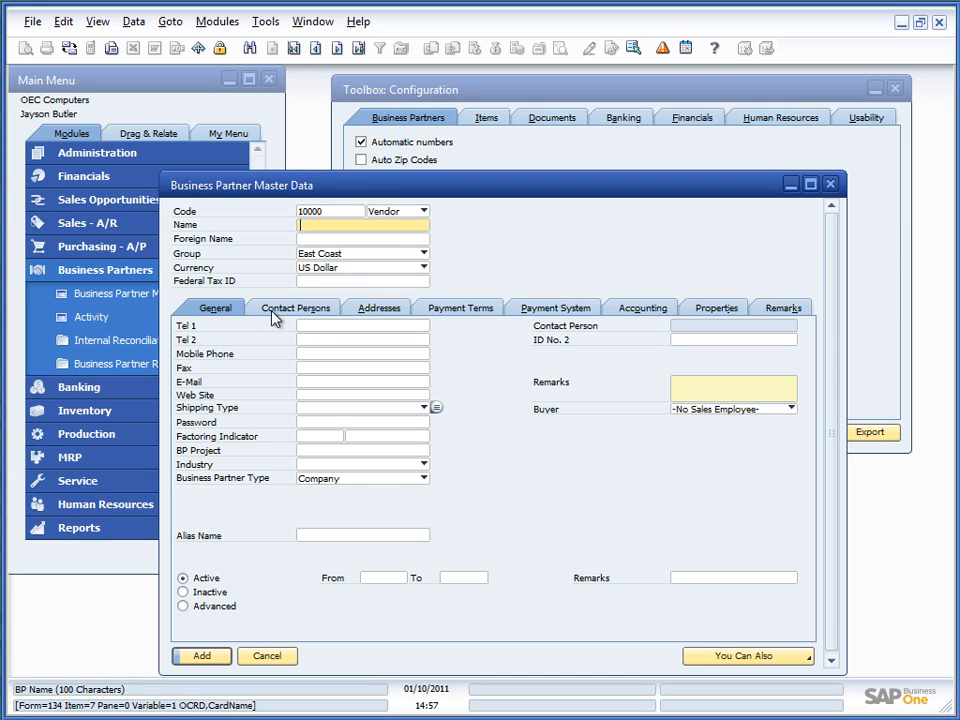
text(Vendoe)
key(BackSpace)
key(BackSpace)
text(or)
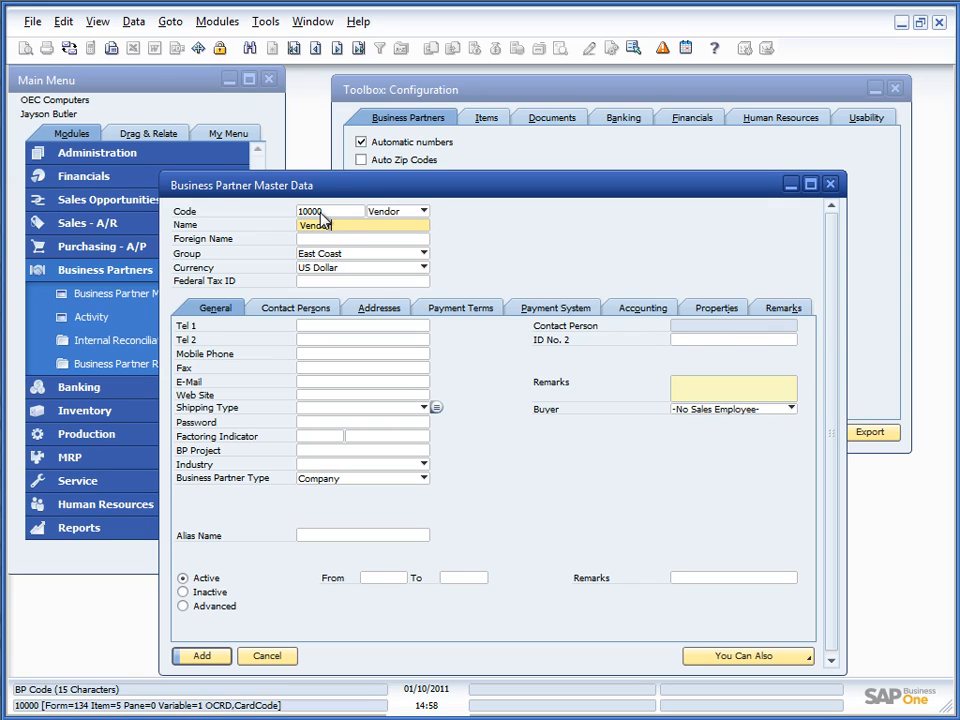
click(325, 212)
click(329, 211)
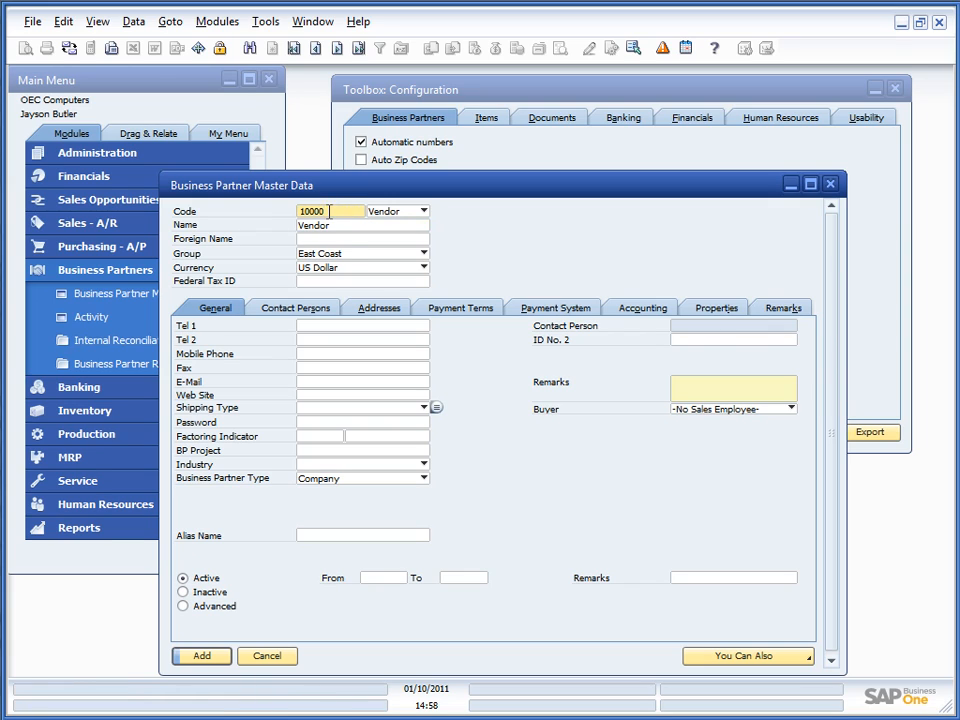
text(0)
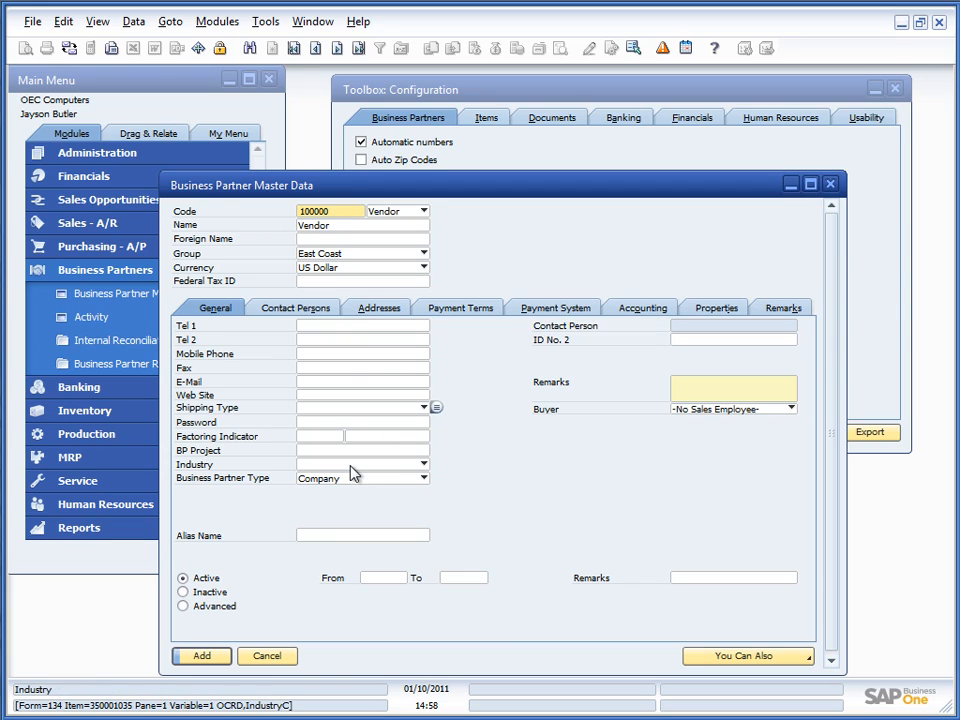
click(209, 661)
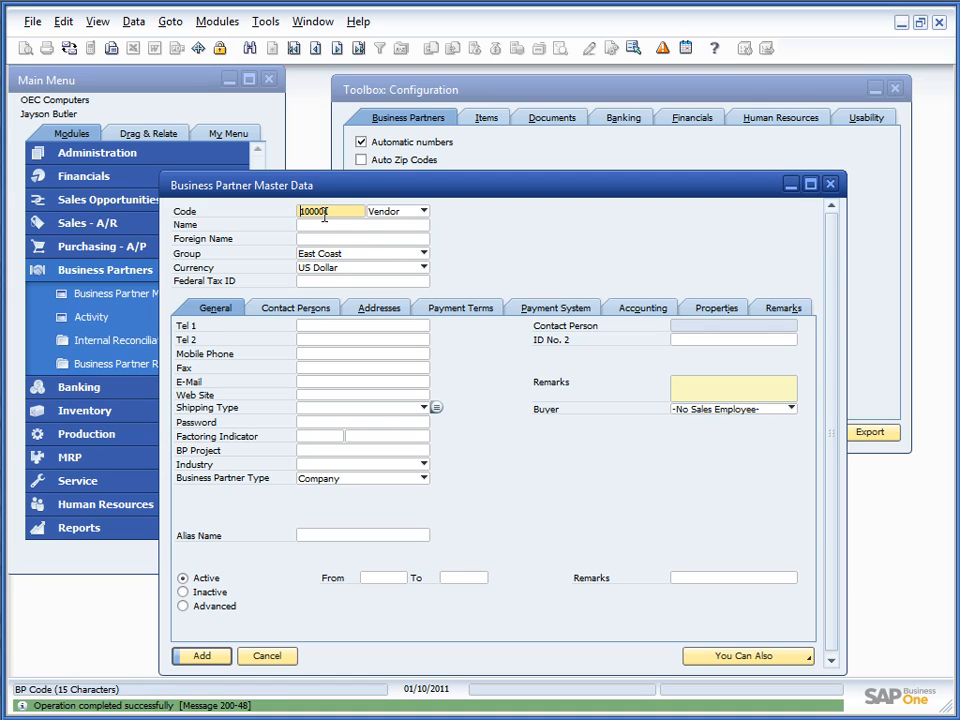
click(400, 211)
click(401, 231)
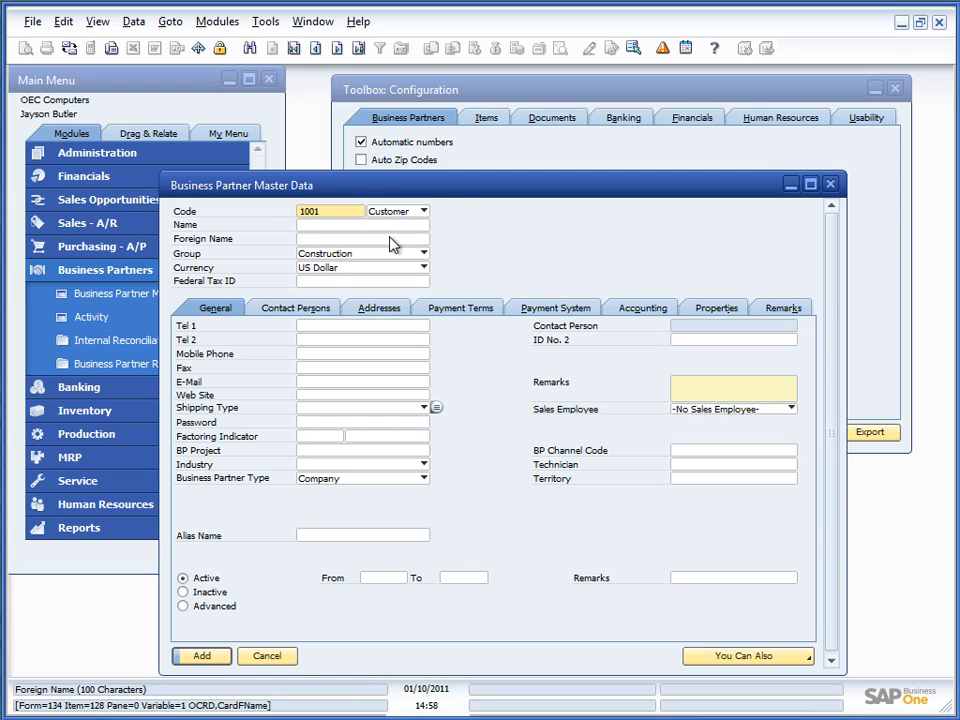
Step: Close the partner form without saving and enable Auto Zip Codes in Toolbox: Configuration
click(829, 184)
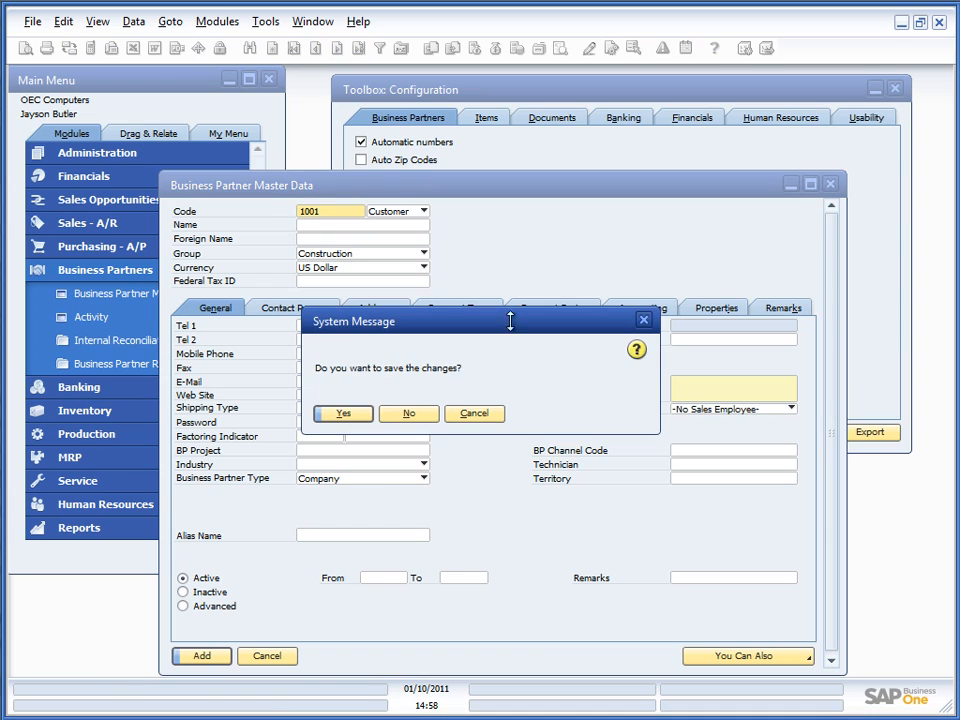
click(406, 414)
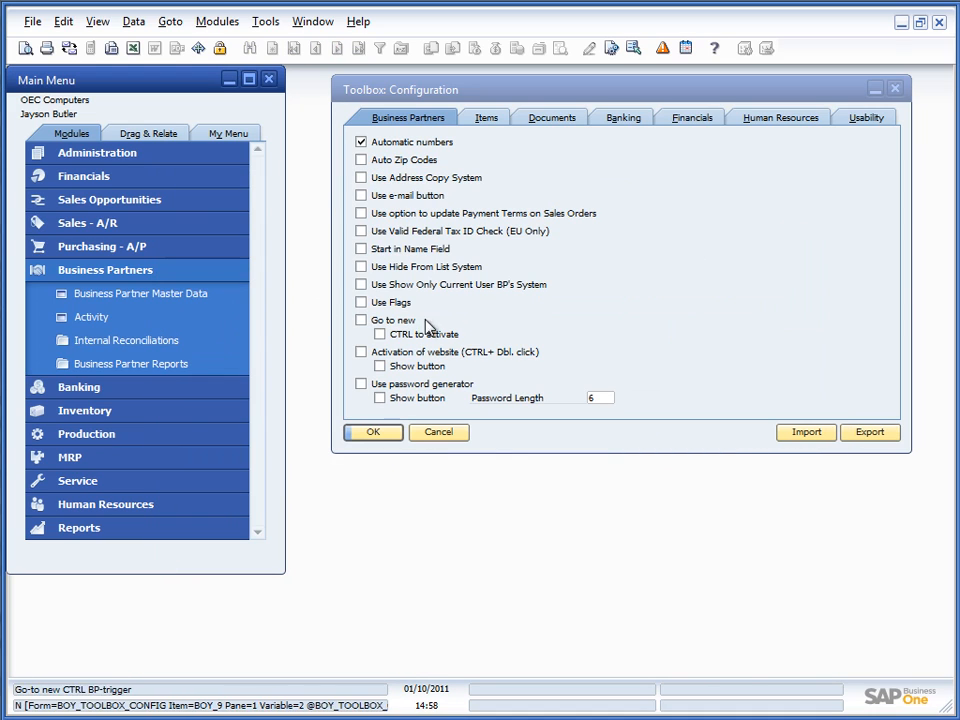
click(364, 162)
click(362, 161)
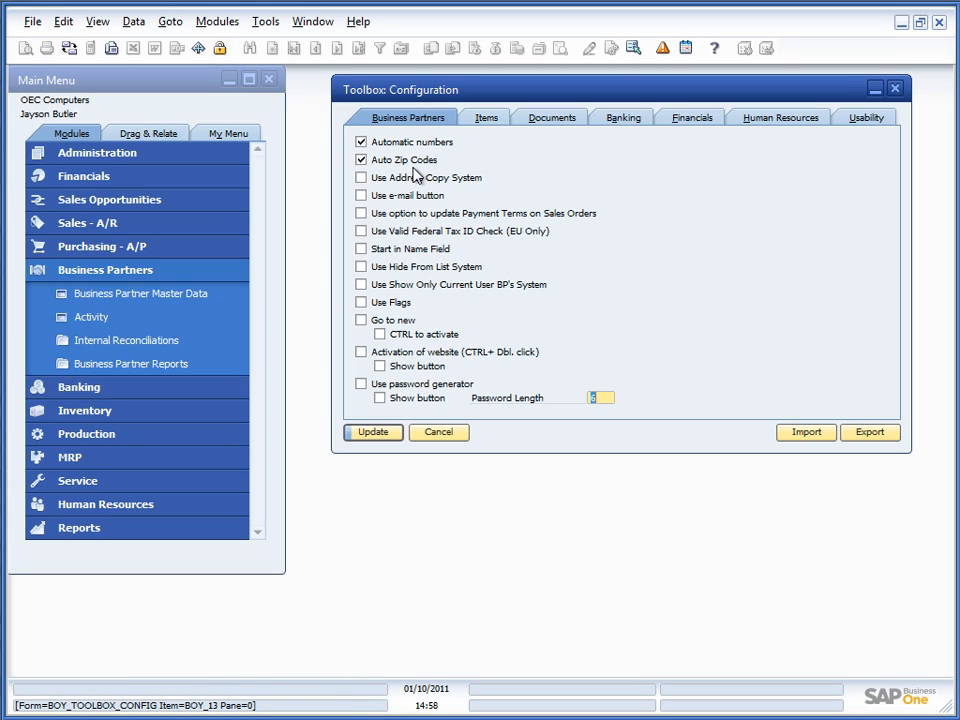
click(372, 431)
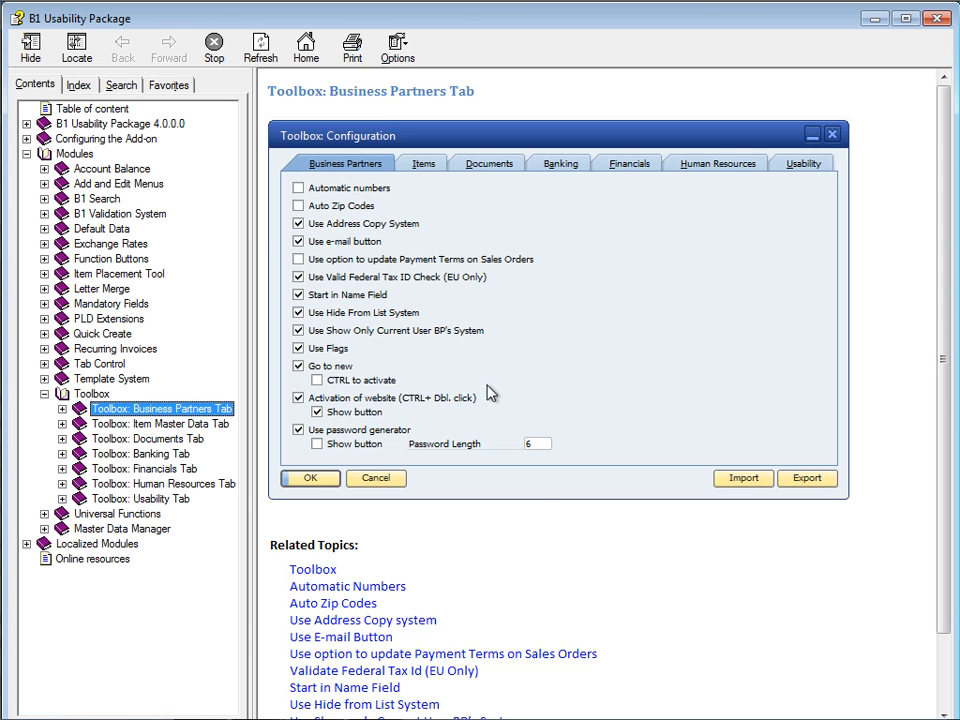
Step: Read the Auto Zip Codes help topic, whose supported countries are Denmark, Norway and France
click(336, 604)
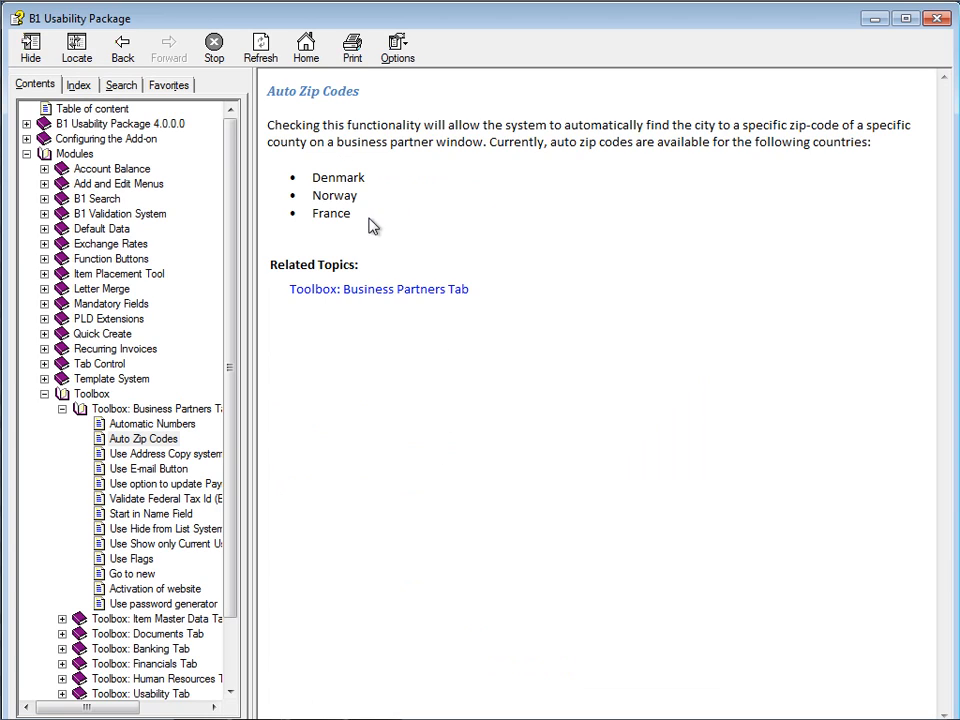
drag(370, 220, 336, 188)
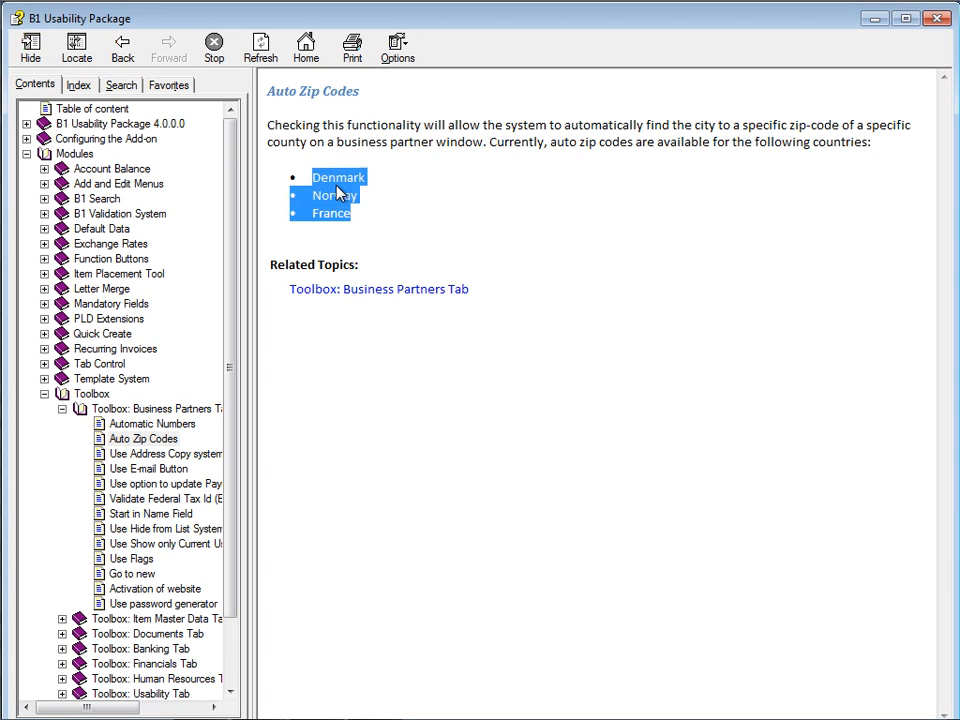
click(390, 206)
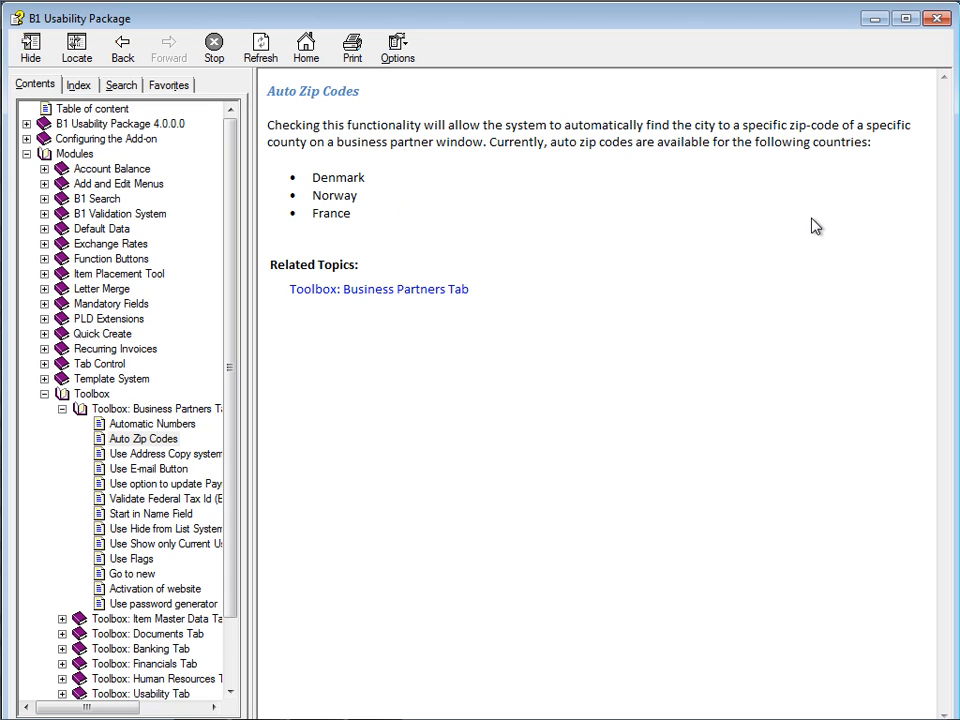
Step: Open a new business partner in Add mode and show its Addresses tab
click(936, 18)
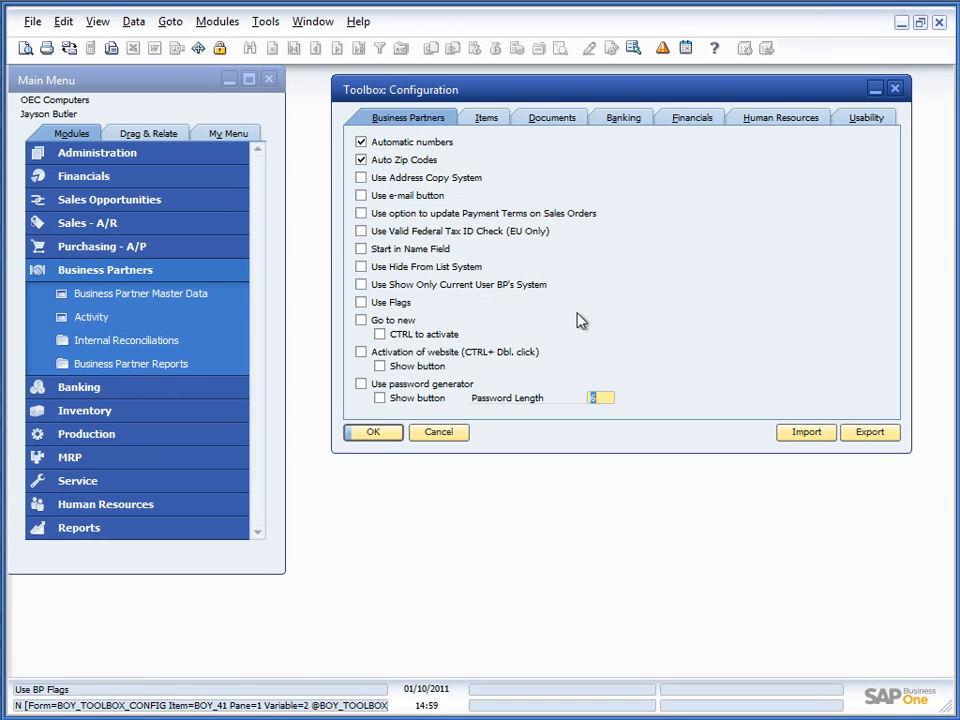
click(52, 298)
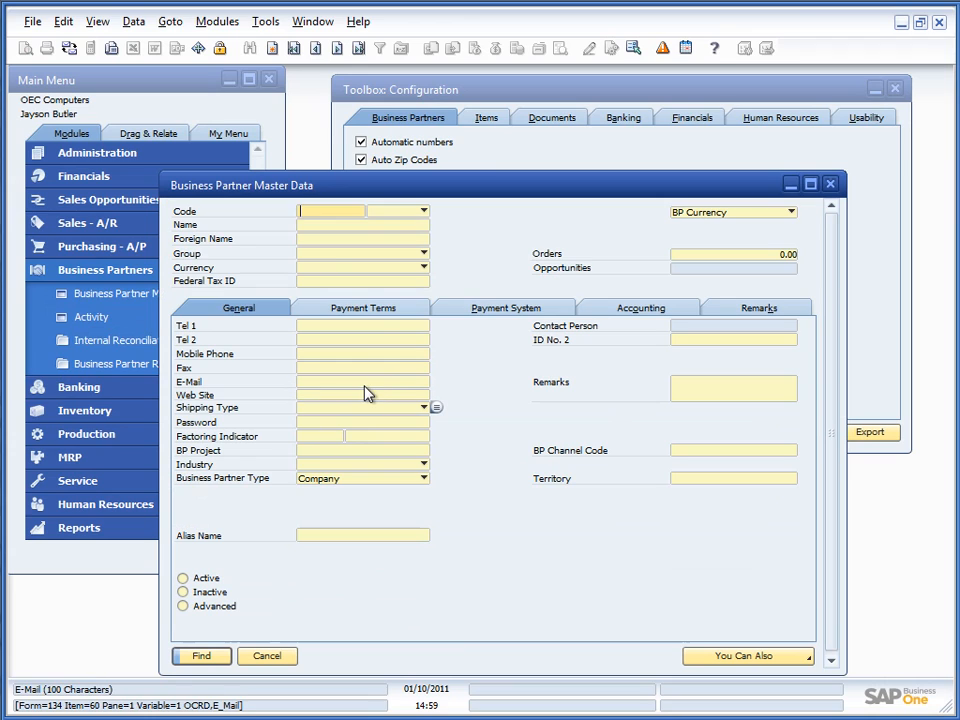
key(ctrl+a)
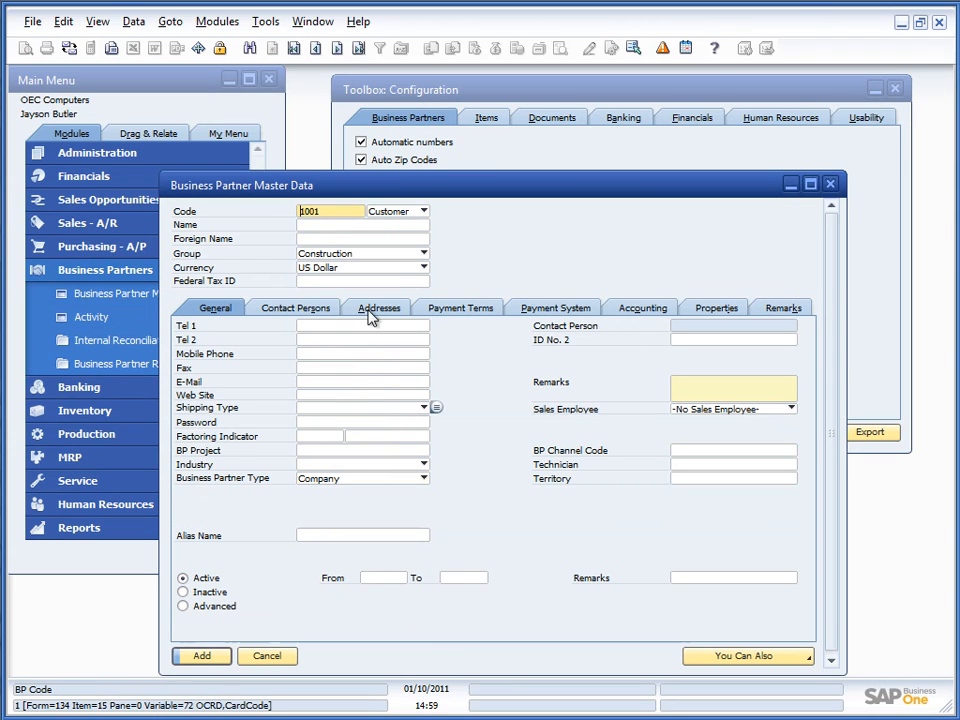
click(375, 312)
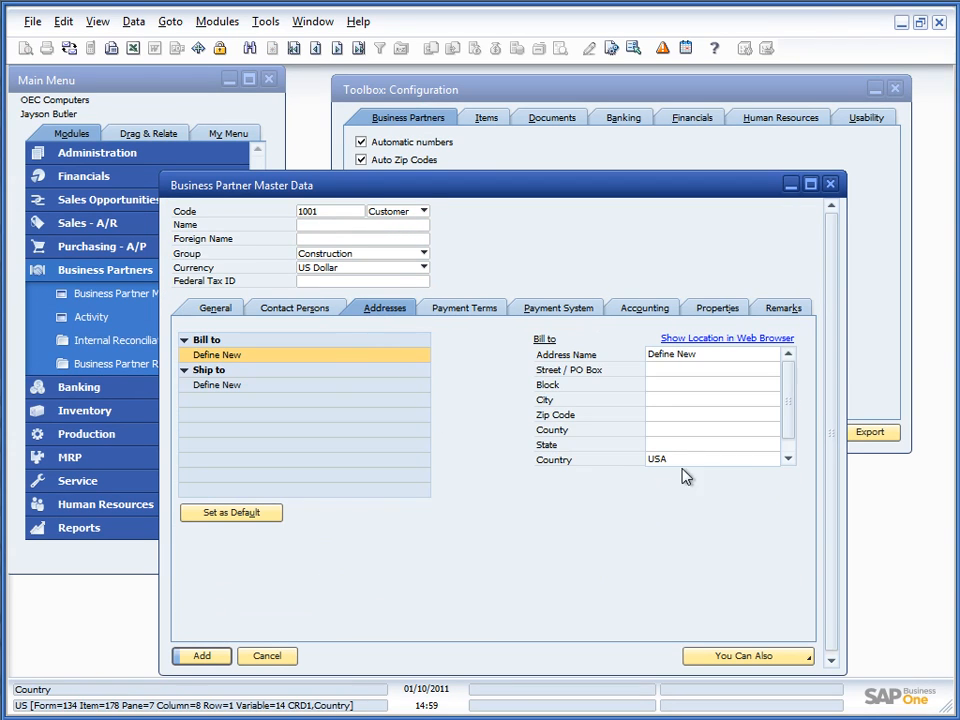
Step: Name the bill-to address 'test', set country Denmark and zip 8000 so the city fills as Århus C
click(680, 356)
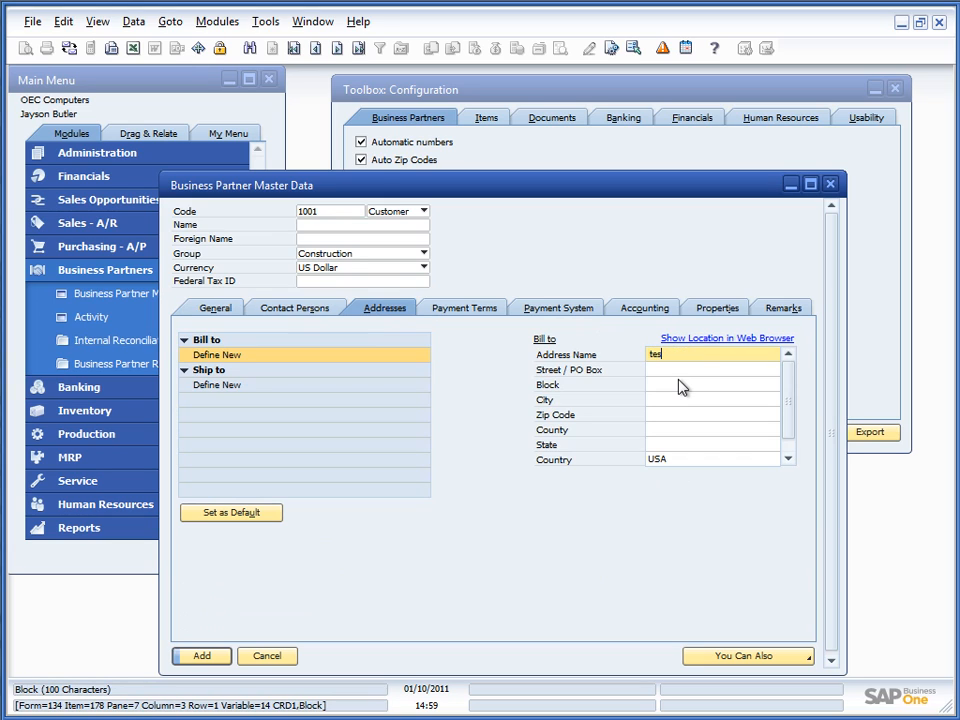
text(test)
key(Tab)
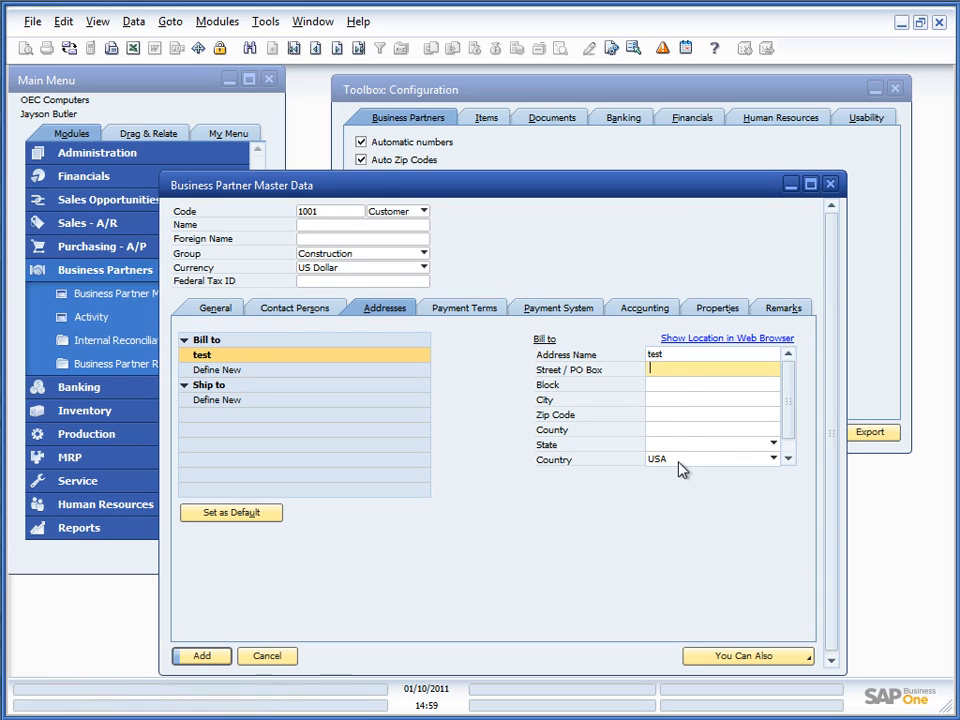
click(677, 462)
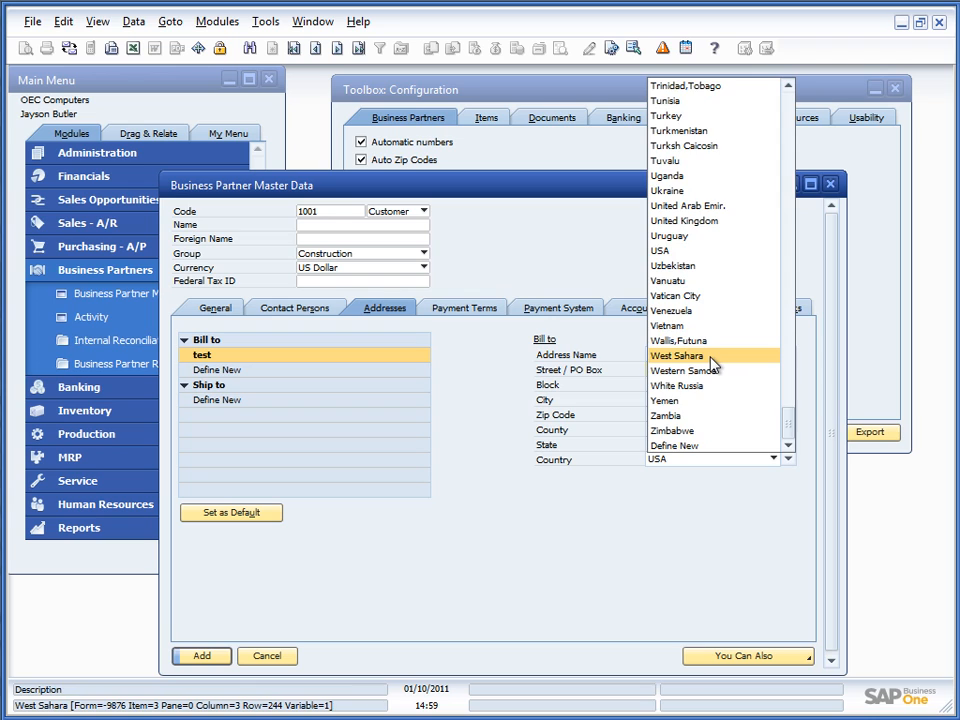
scroll(714, 360, up, 20)
click(681, 88)
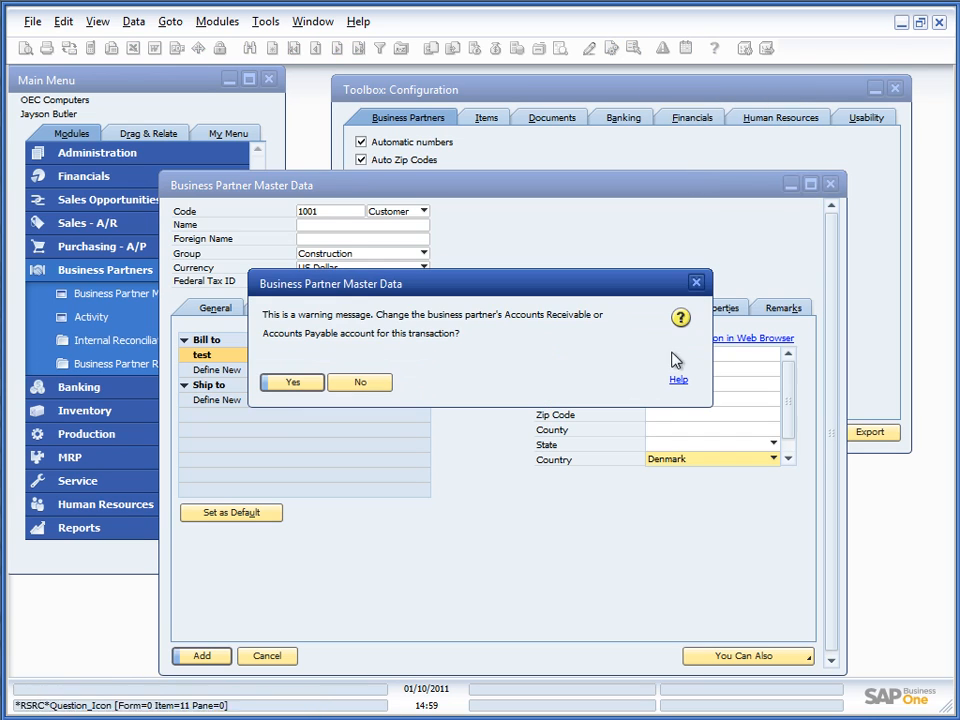
click(300, 386)
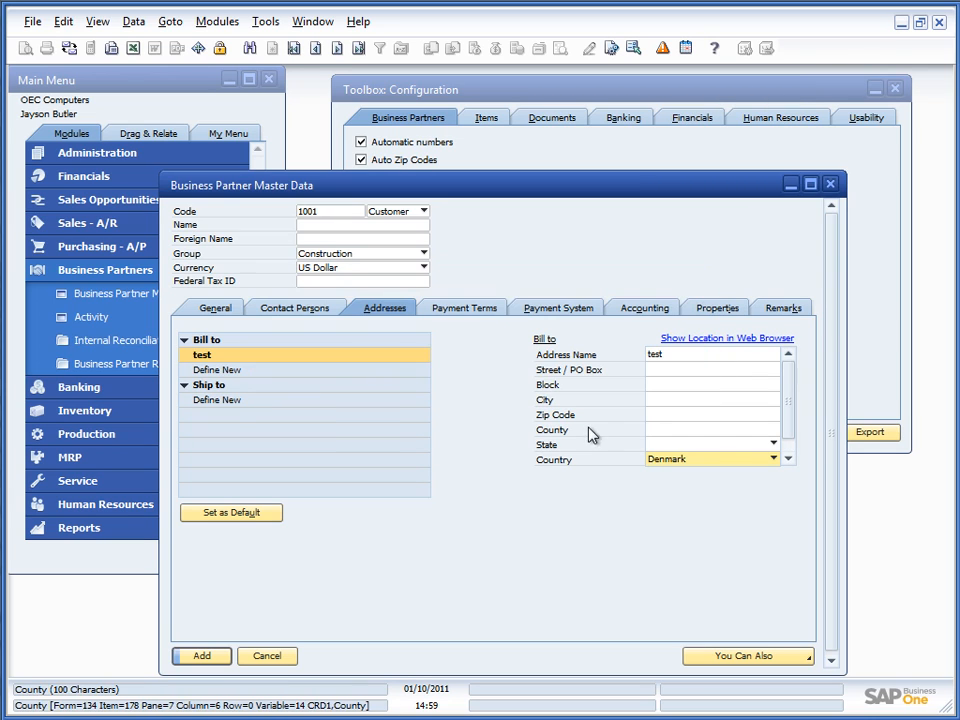
click(665, 416)
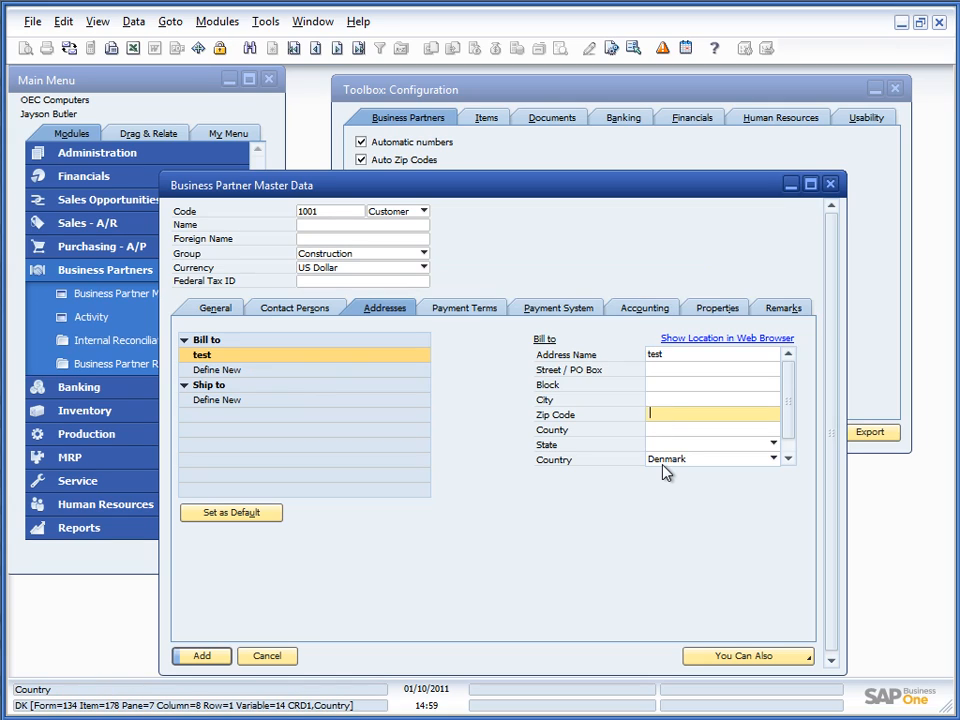
text(8000)
click(655, 430)
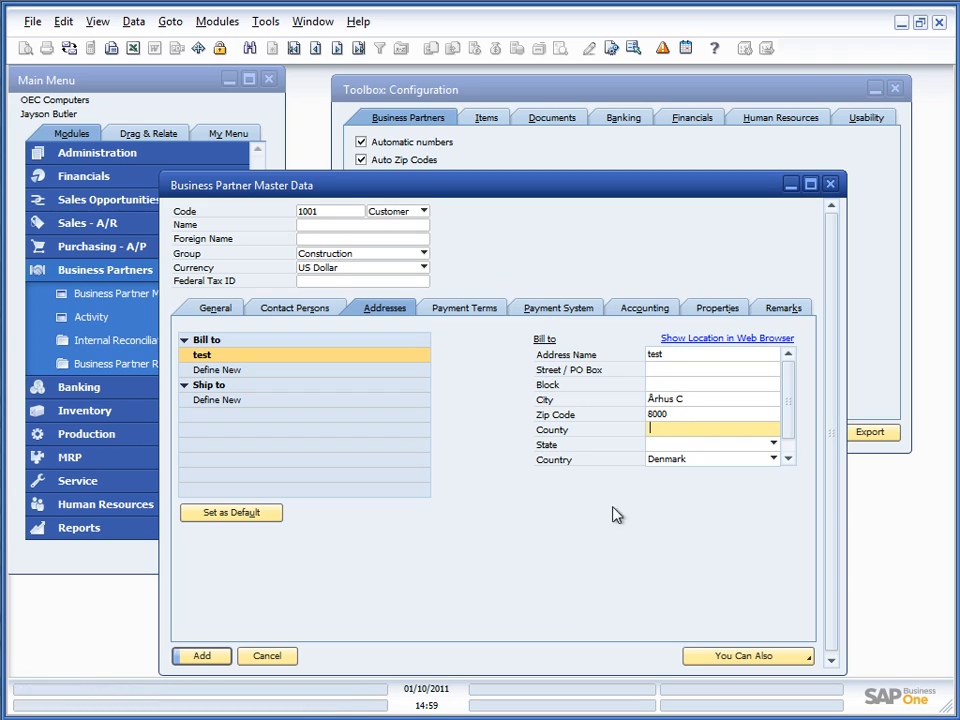
Step: Discard the partner form, enable Use Address Copy System with Update, and reopen Business Partner Master Data
click(265, 657)
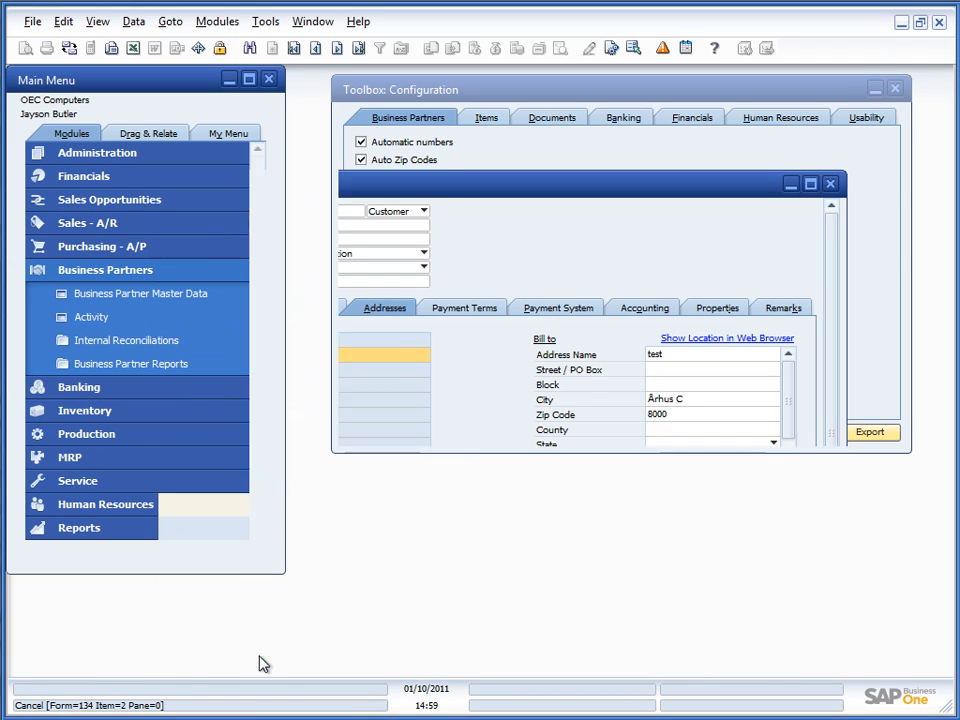
click(445, 92)
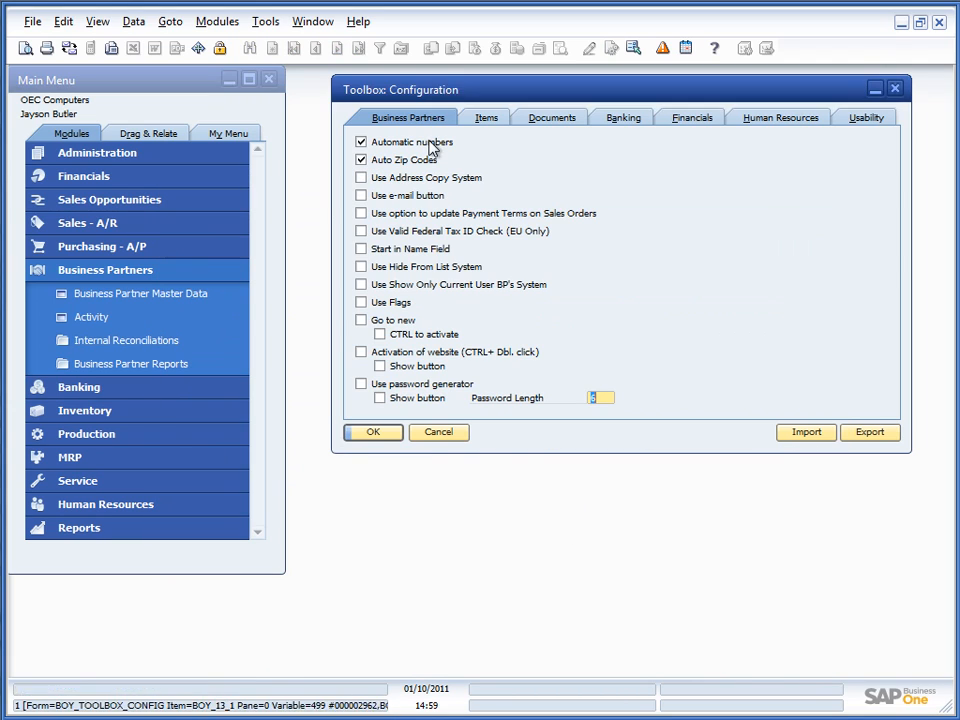
click(362, 178)
click(378, 440)
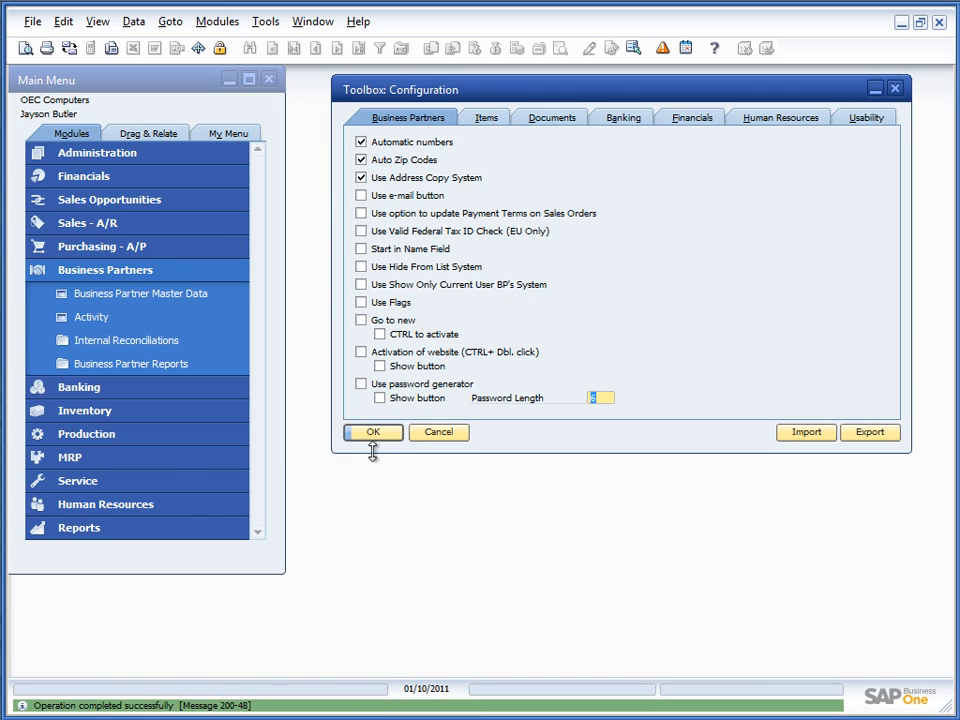
click(127, 293)
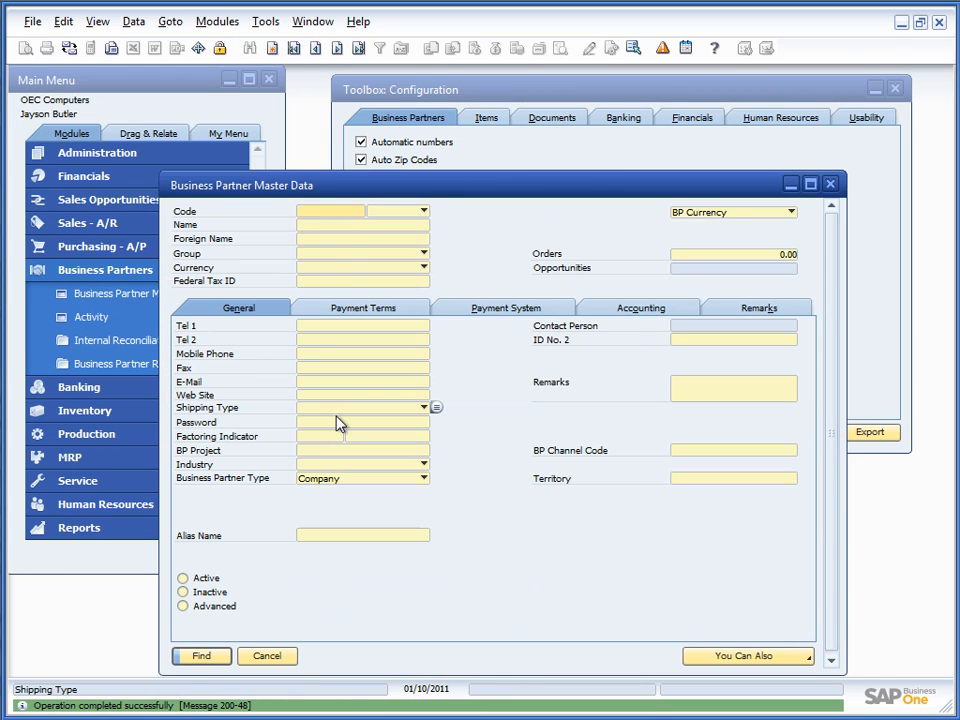
Step: Browse to customer C20000 and select its Bill To address on the Addresses tab
key(ctrl+Right)
click(379, 312)
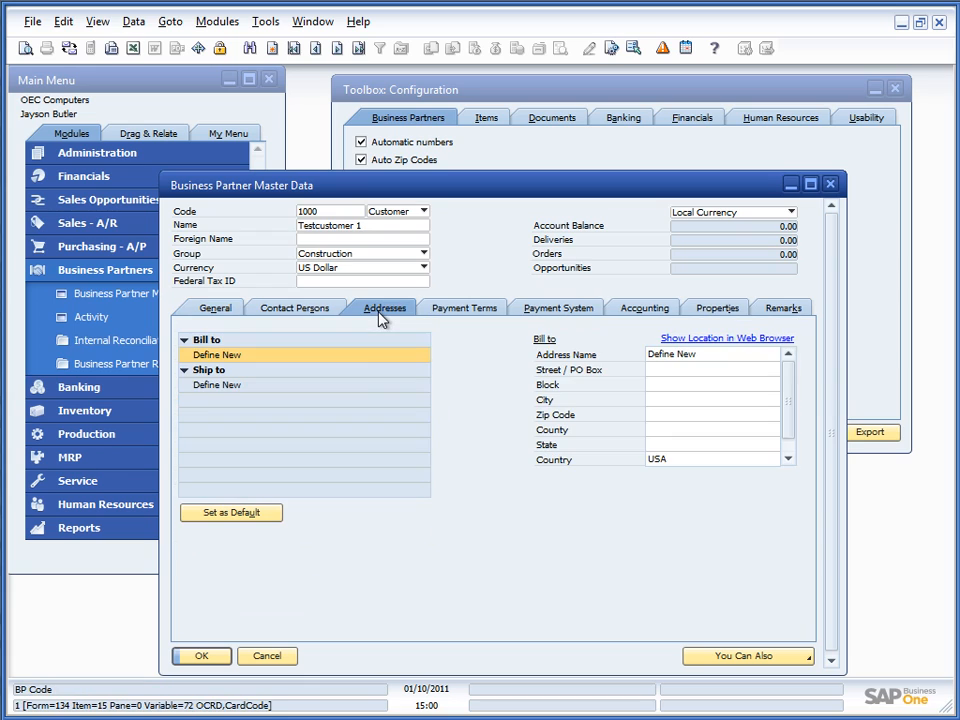
key(ctrl+Right)
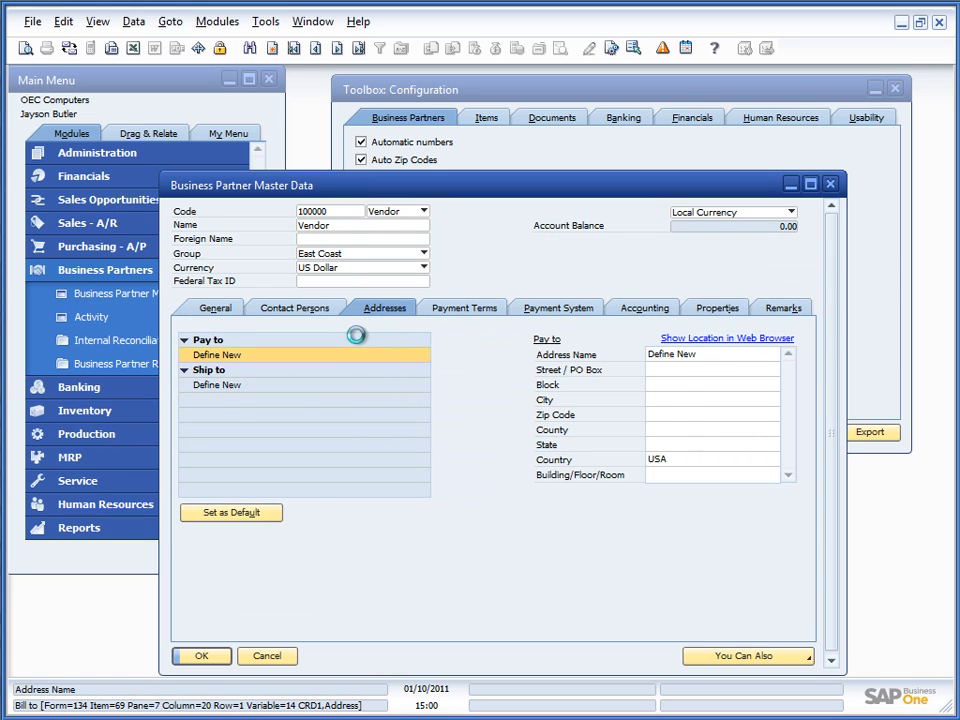
key(ctrl+Right)
click(200, 355)
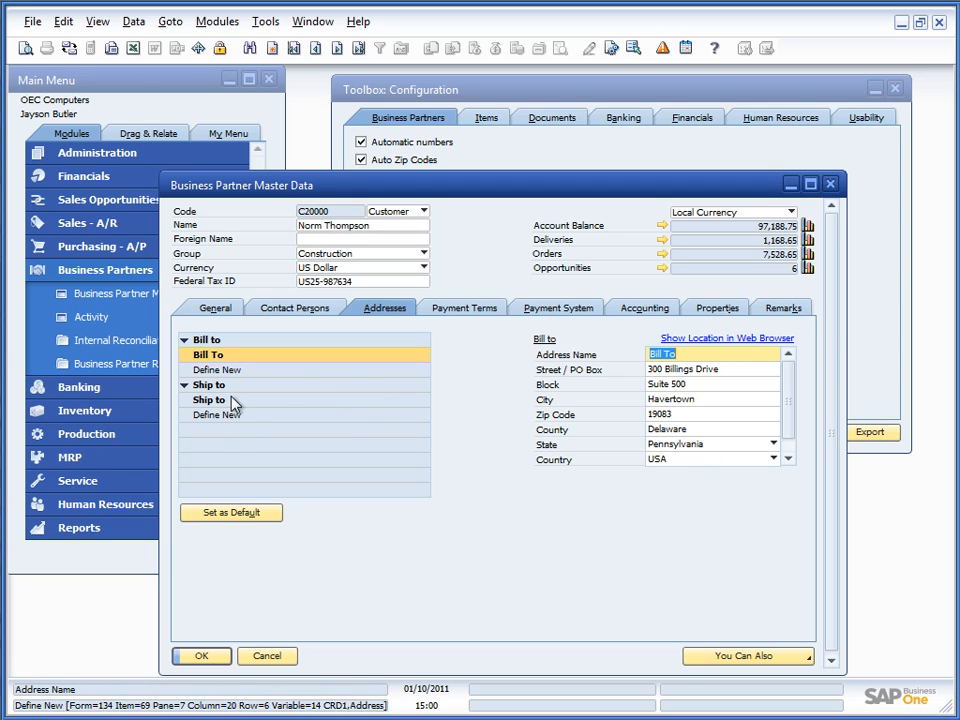
click(217, 359)
Step: Copy the Bill To address into a new ship-to address named 'Ship to 2' and save it
right_click(220, 366)
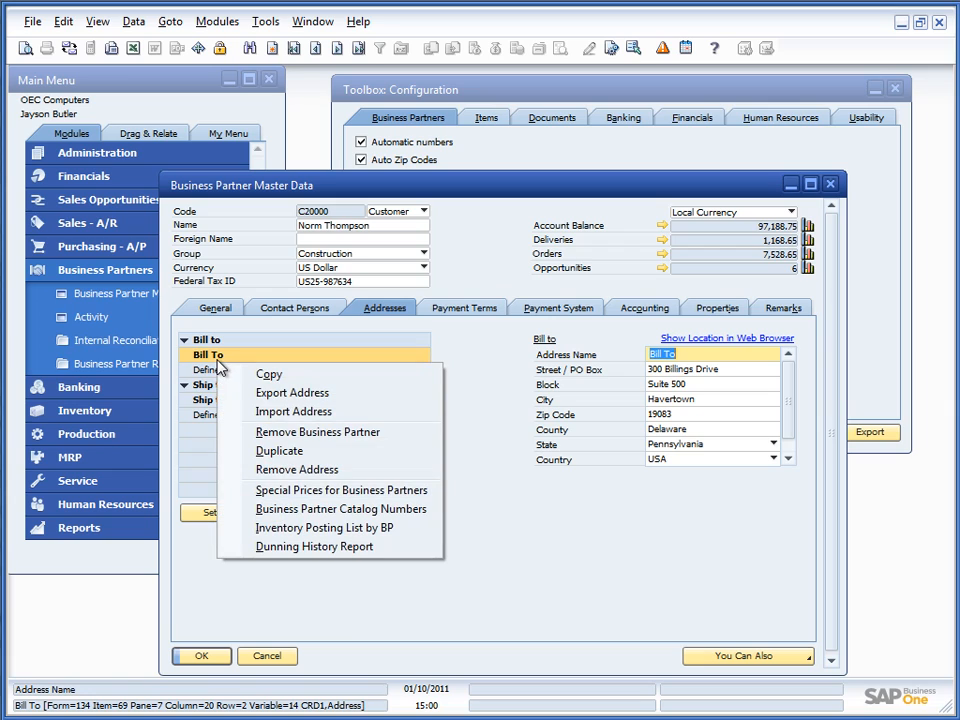
click(264, 395)
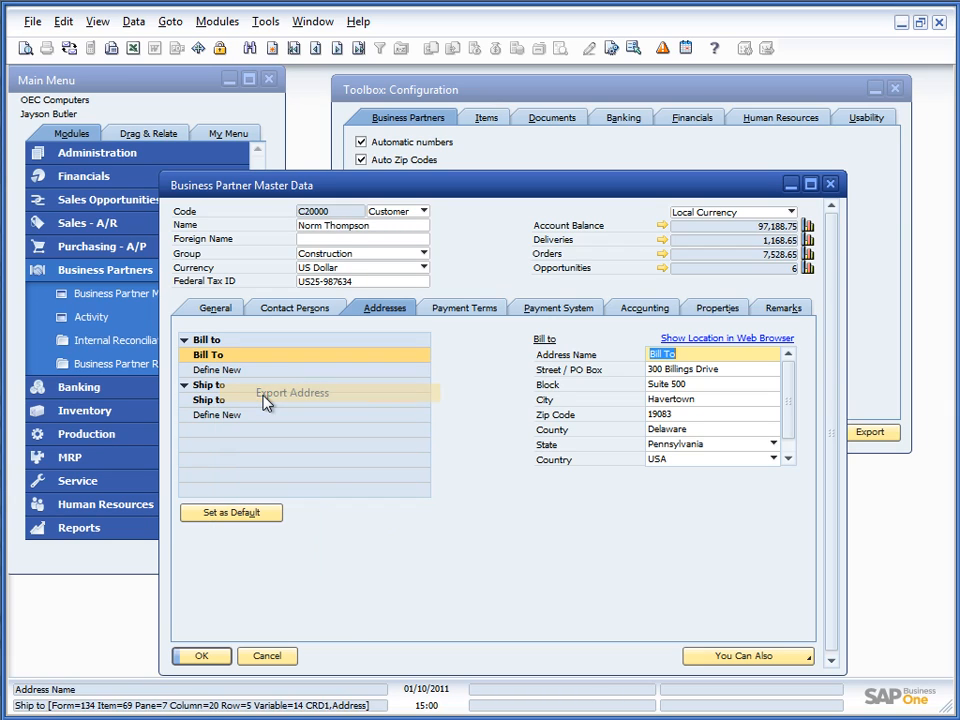
click(212, 416)
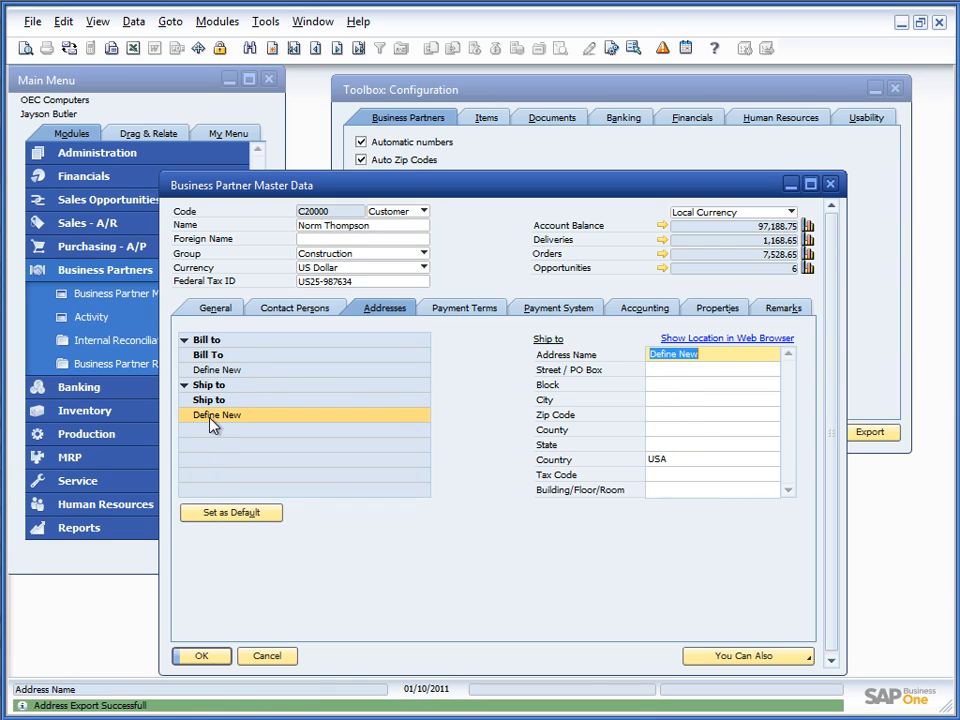
right_click(212, 420)
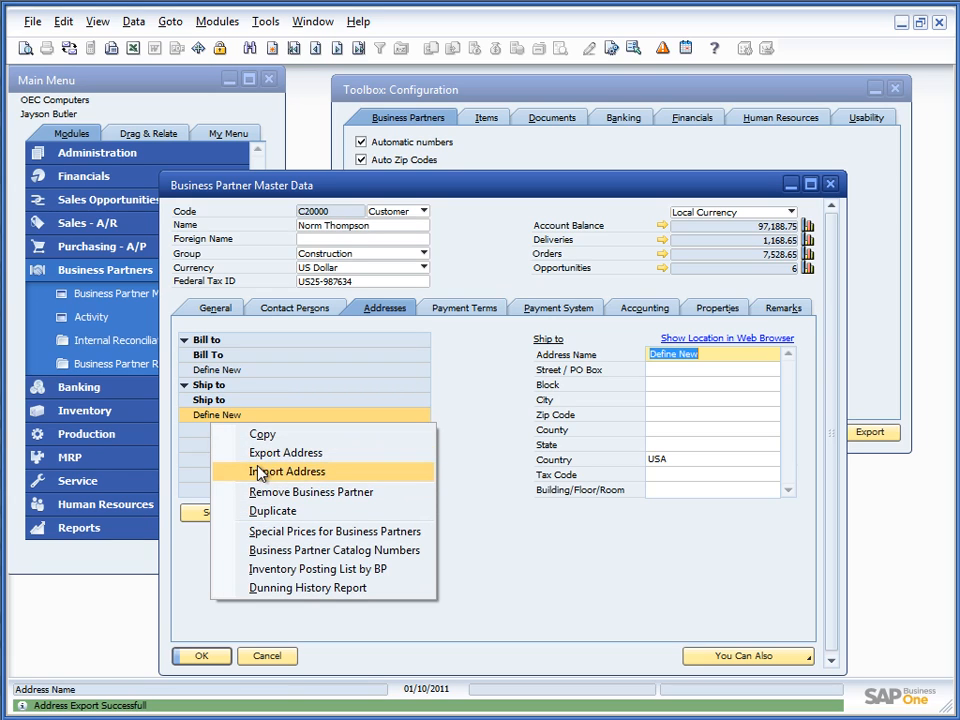
click(232, 471)
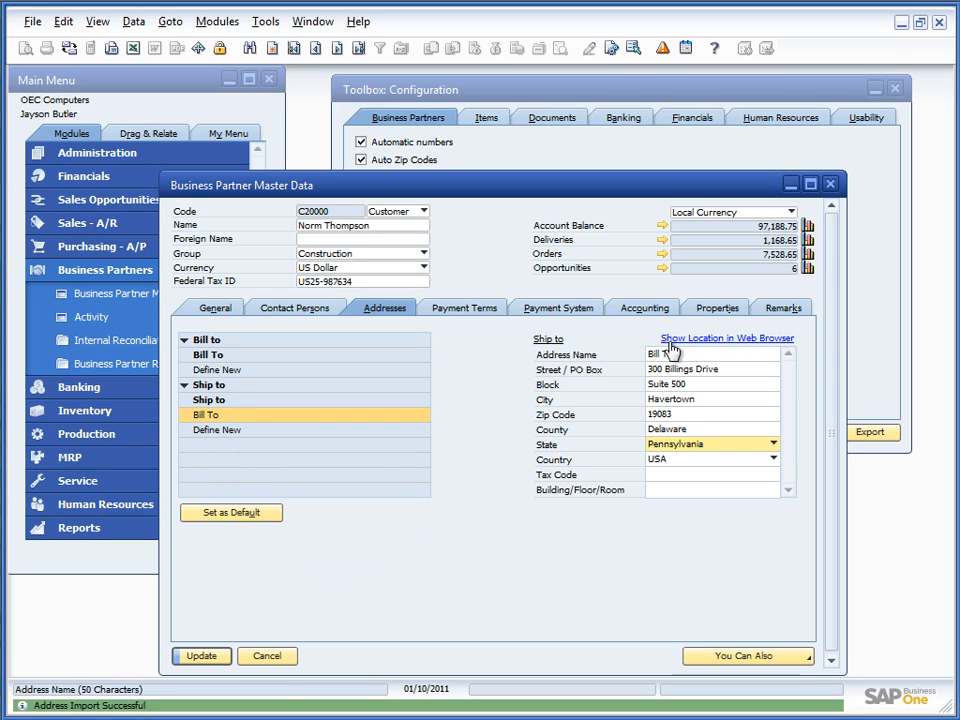
click(664, 353)
text(S)
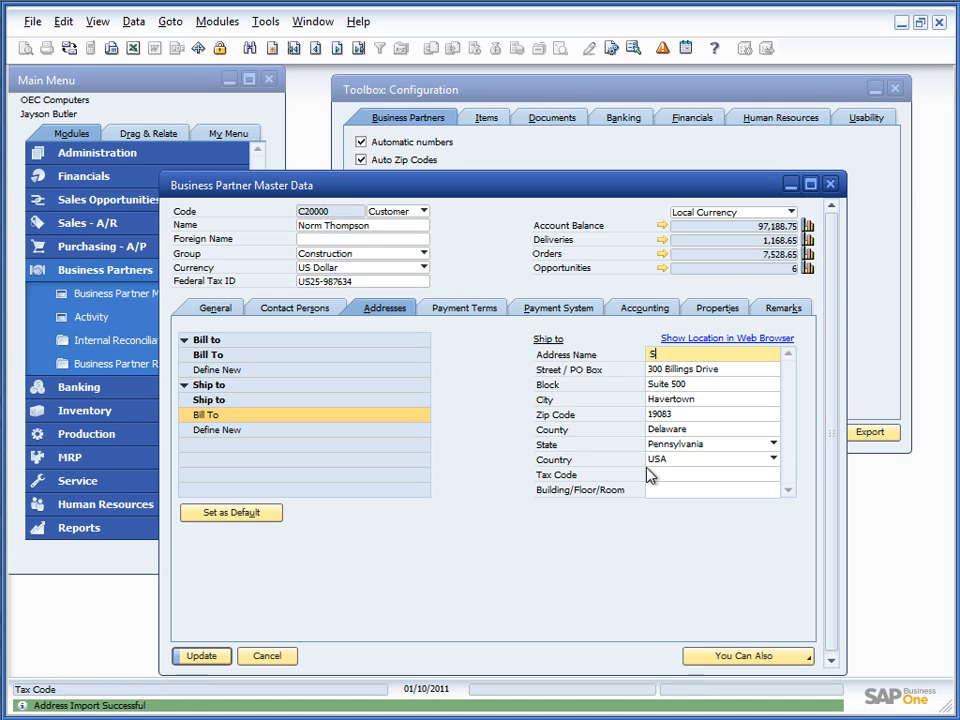
text(hip to 2)
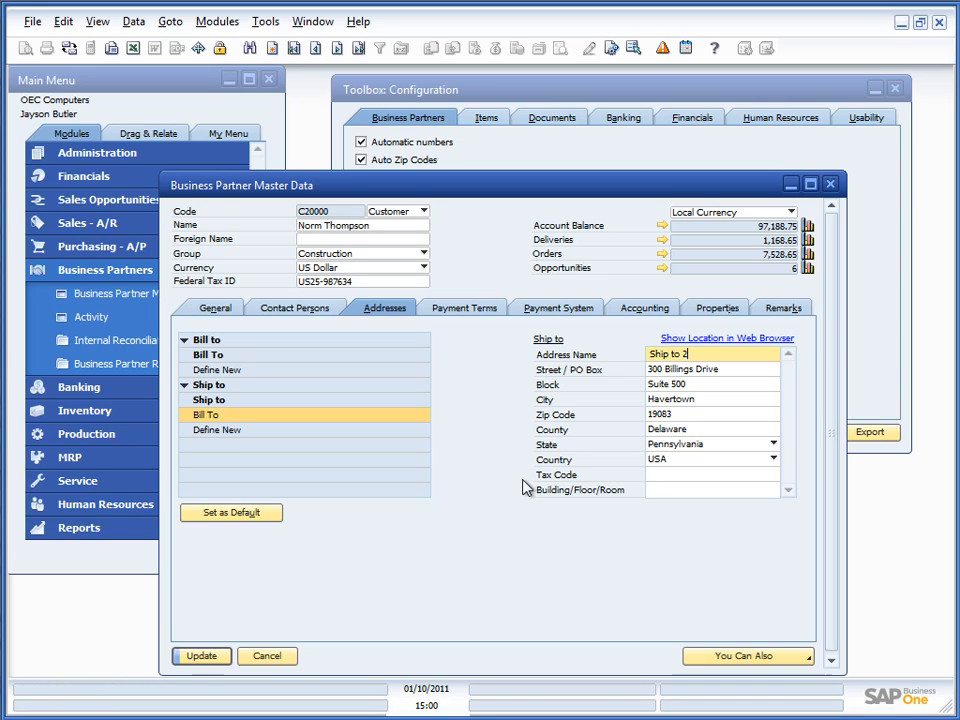
key(Return)
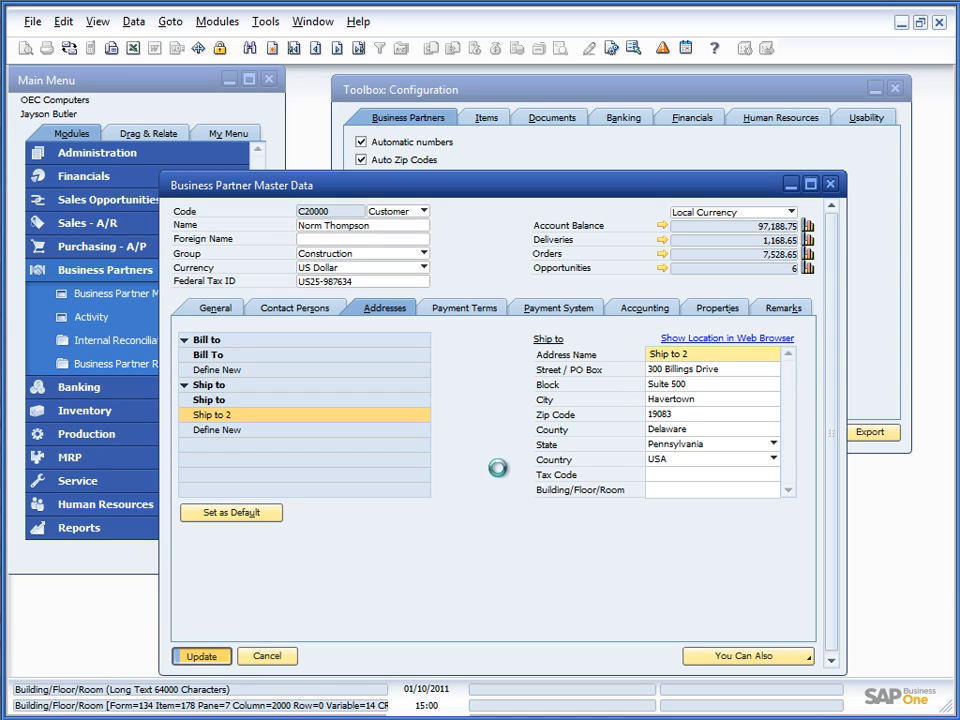
click(223, 355)
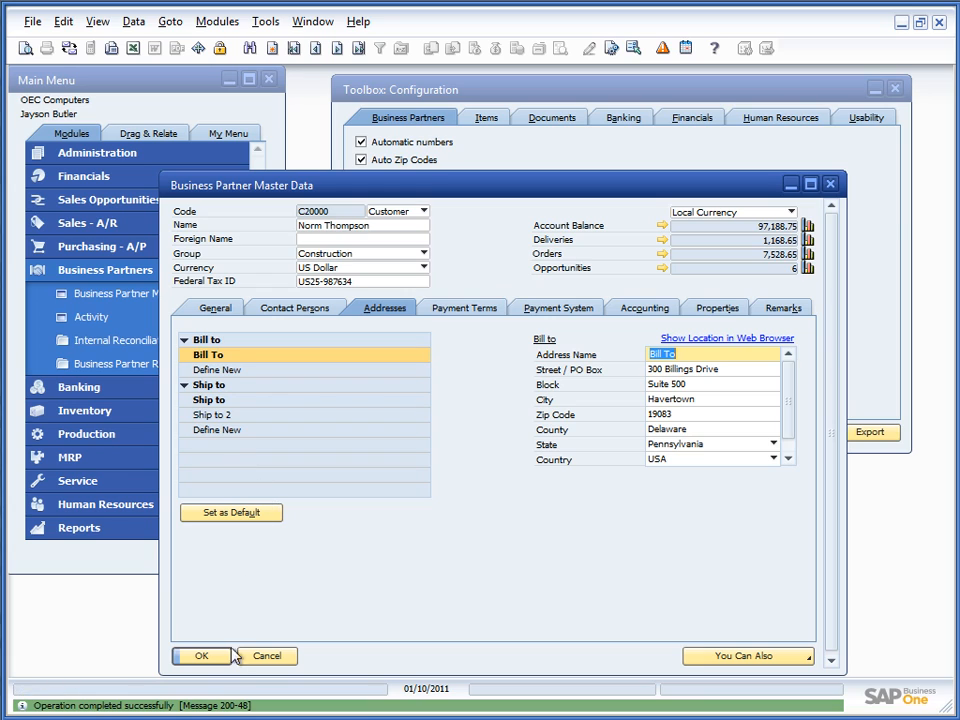
Step: Close the customer window and enable 'Use e-mail button' in Toolbox: Configuration
click(268, 658)
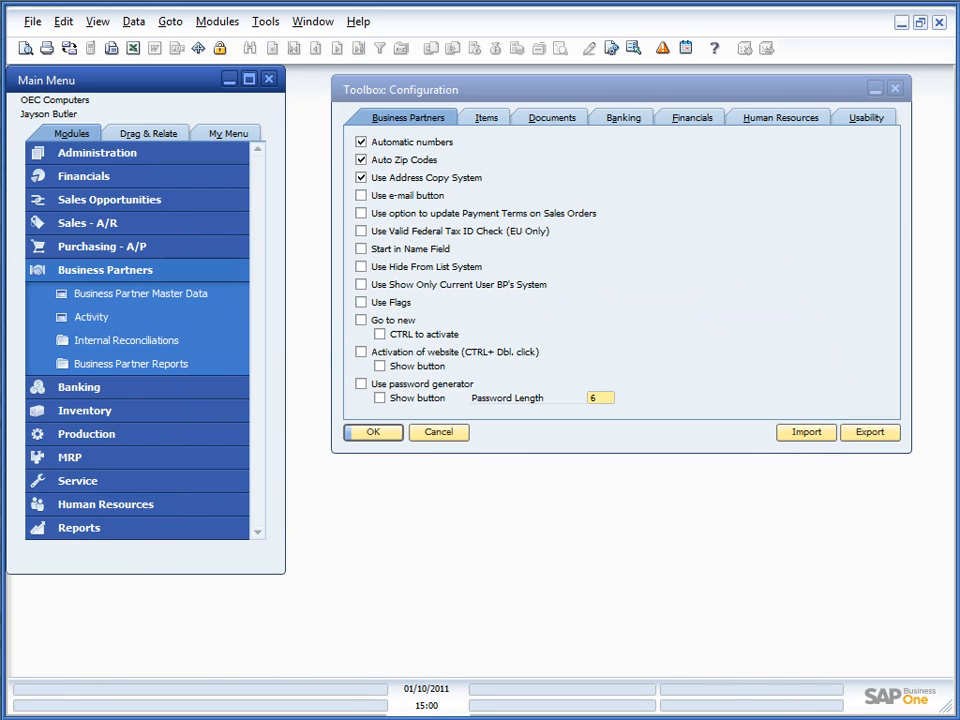
click(361, 195)
click(365, 432)
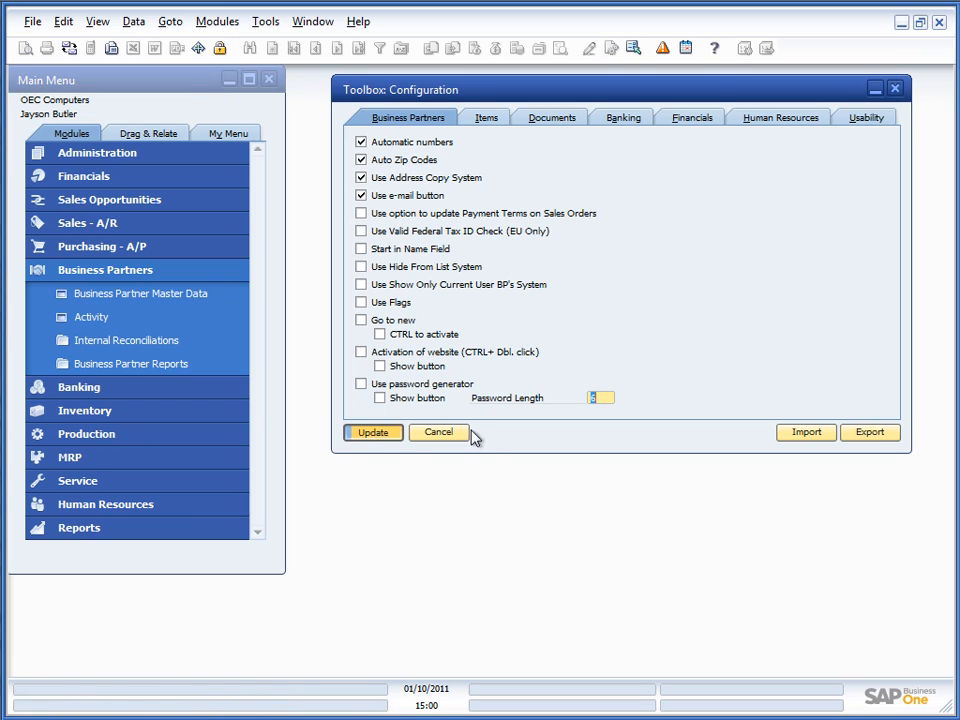
Step: Save the customer's e-mail address on Testcustomer 1 (code 1000)
click(100, 293)
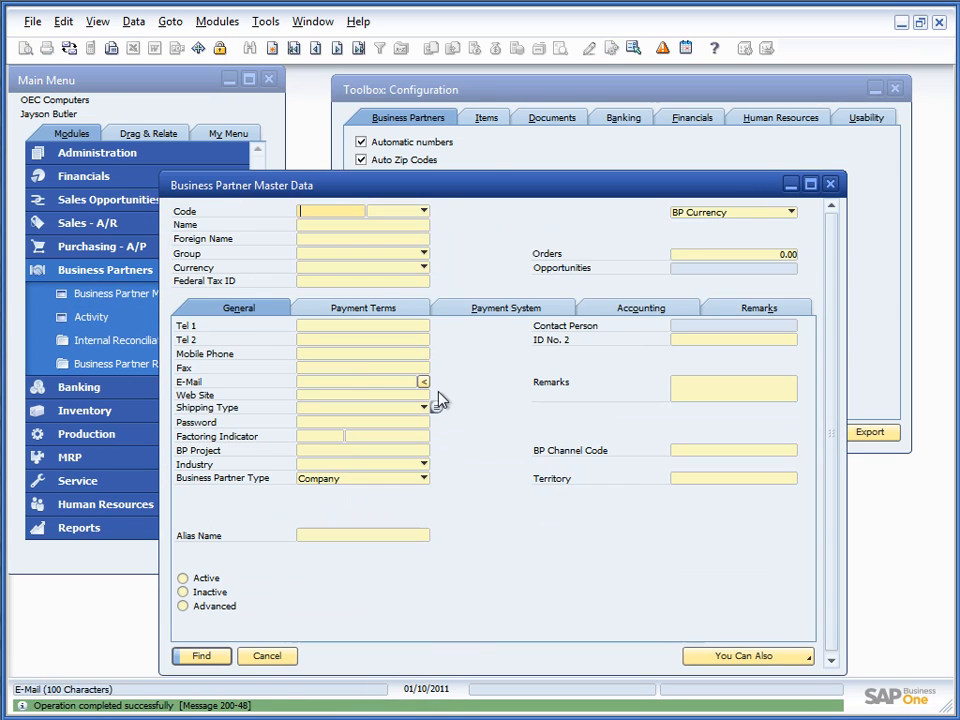
key(ctrl+Right)
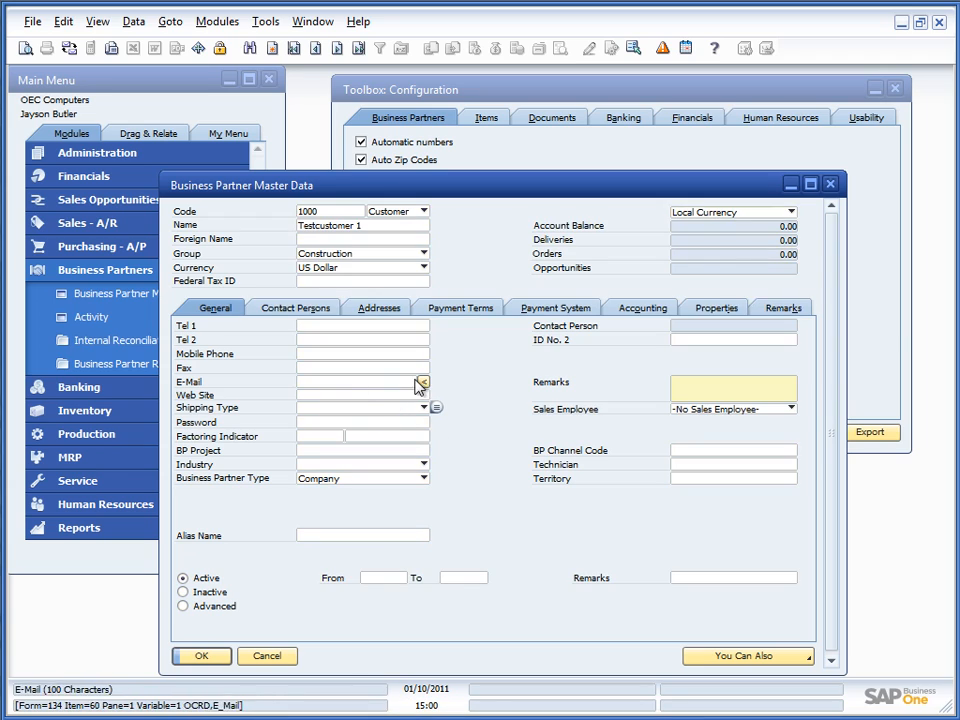
click(386, 384)
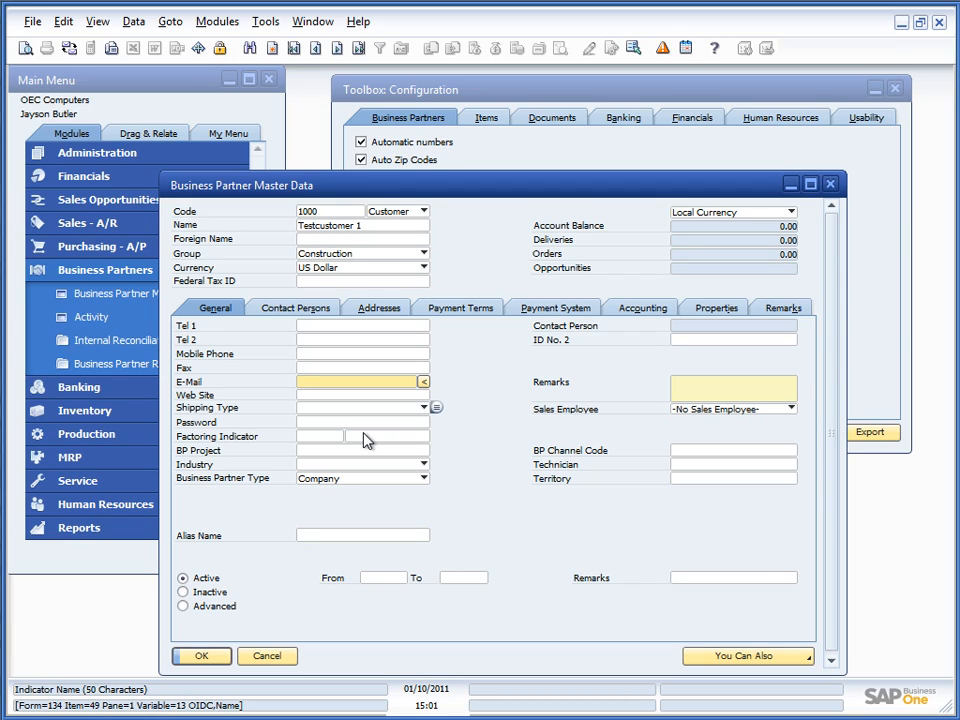
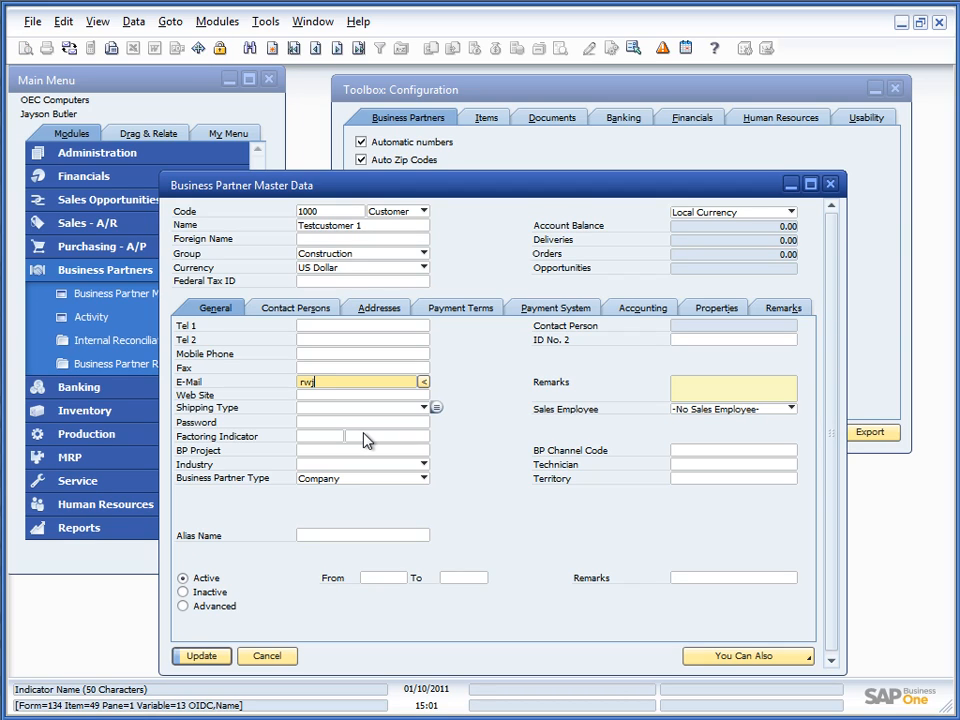
key(Return)
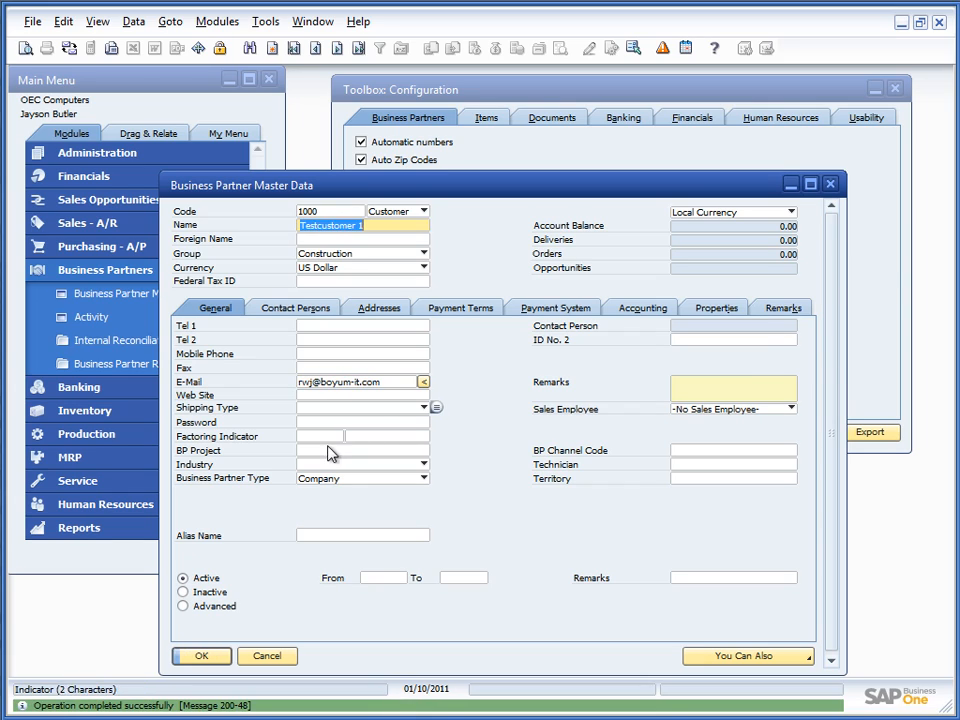
Step: Launch an Outlook message to the customer's e-mail, then close it without saving
click(423, 384)
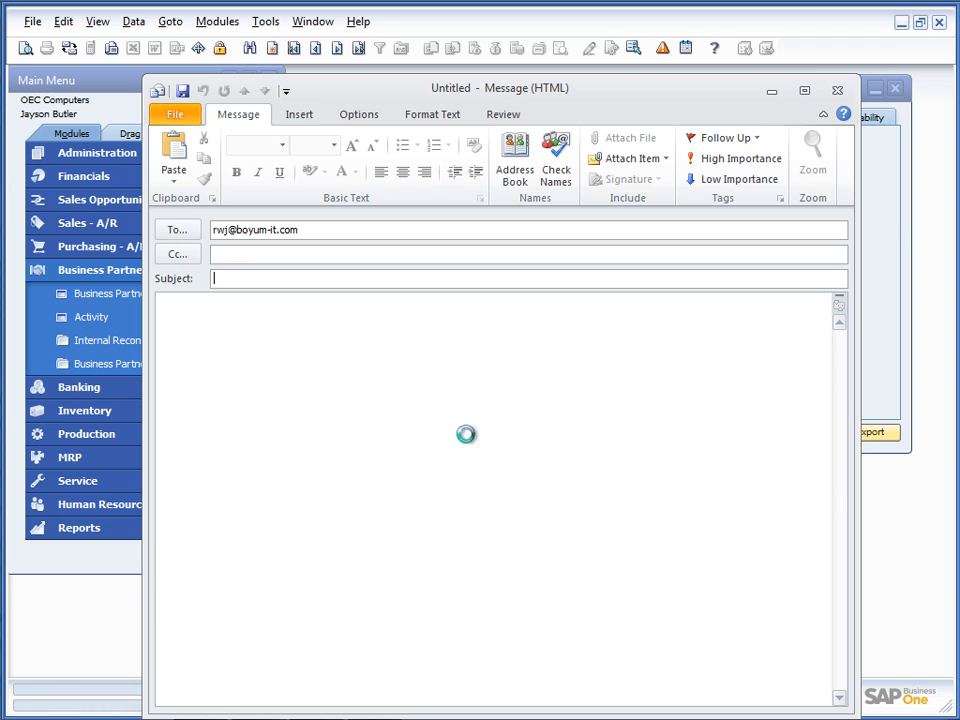
click(837, 92)
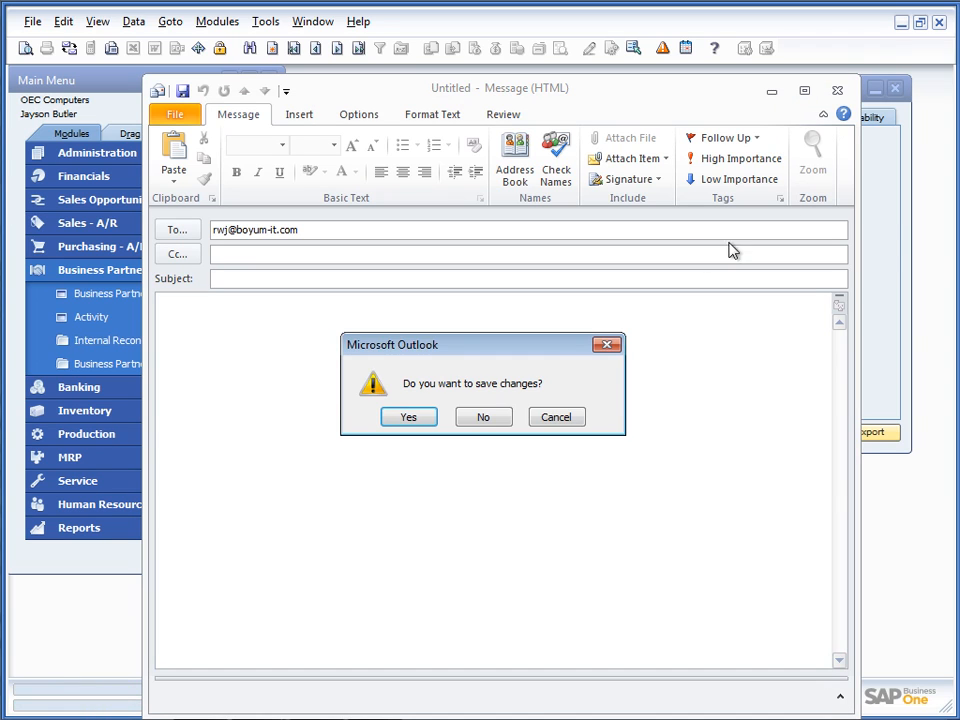
click(476, 420)
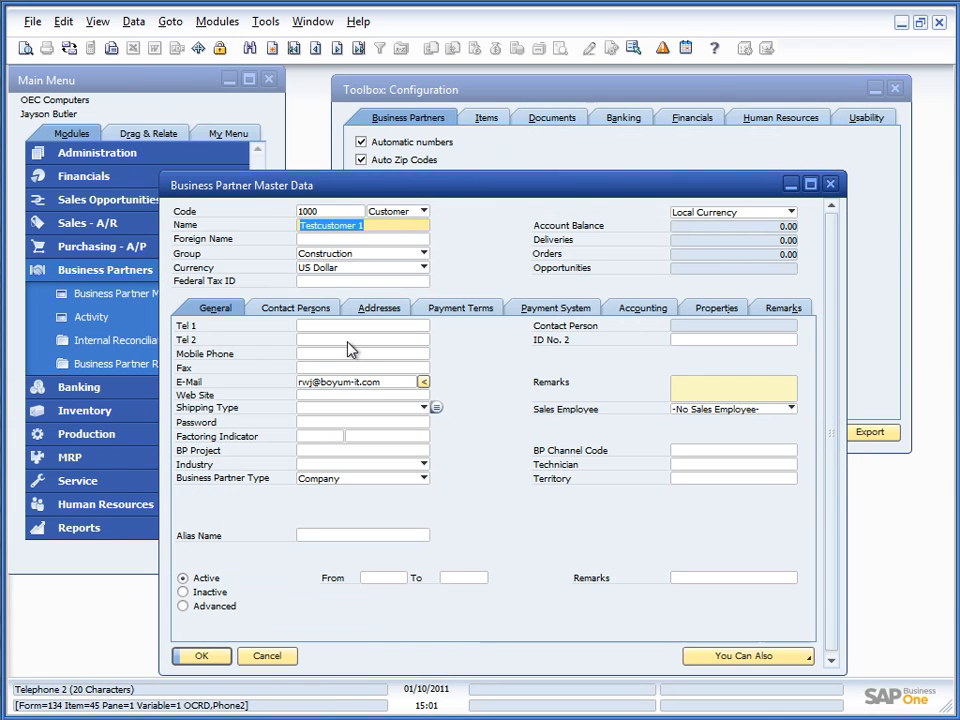
Step: From customer C20000's Contact Persons tab, start an e-mail to the contact, discard it, and cancel the form
click(283, 313)
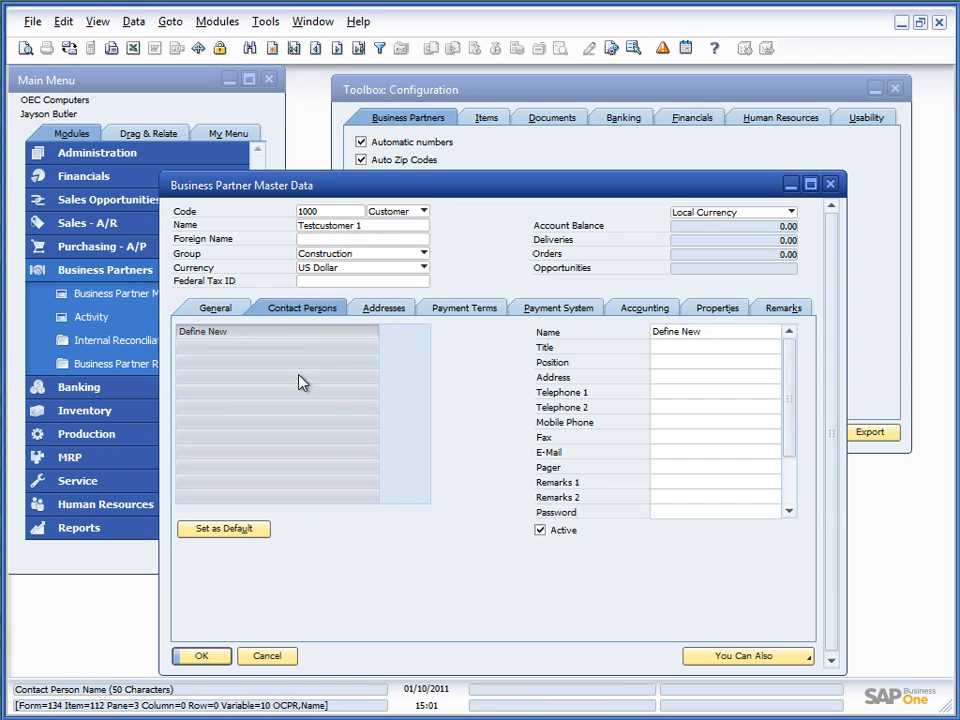
key(ctrl+Page_Down)
key(ctrl+Page_Down)
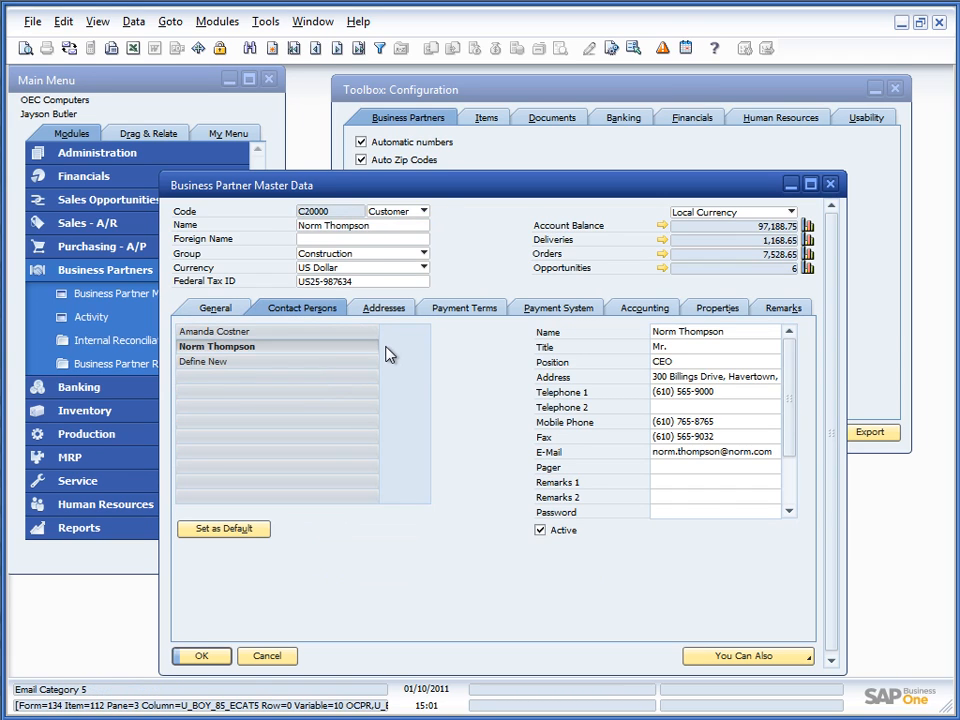
double_click(683, 455)
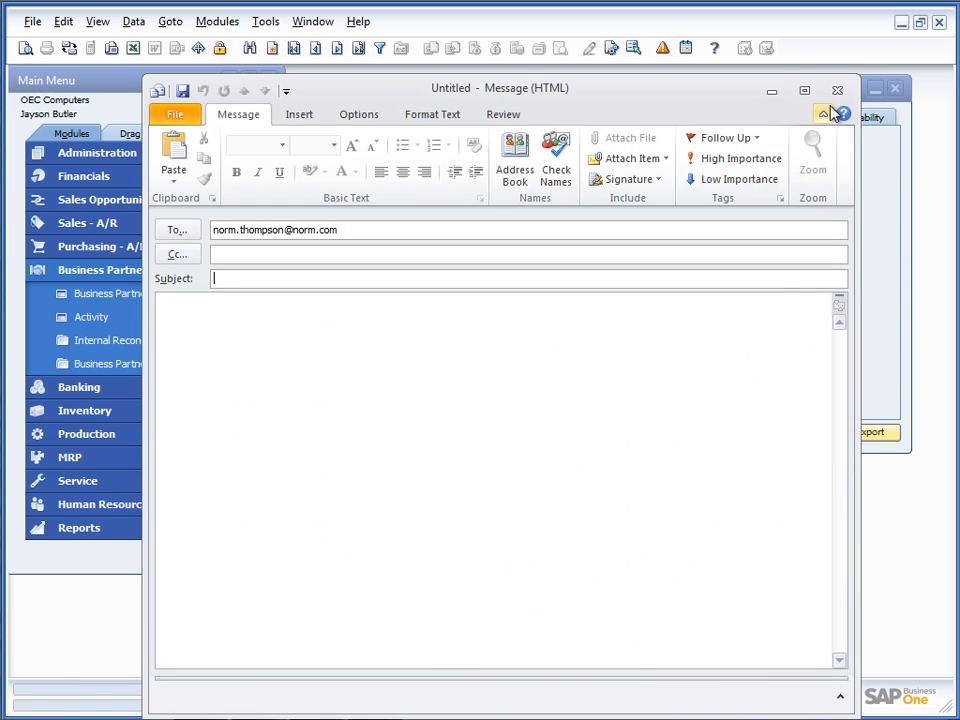
click(837, 90)
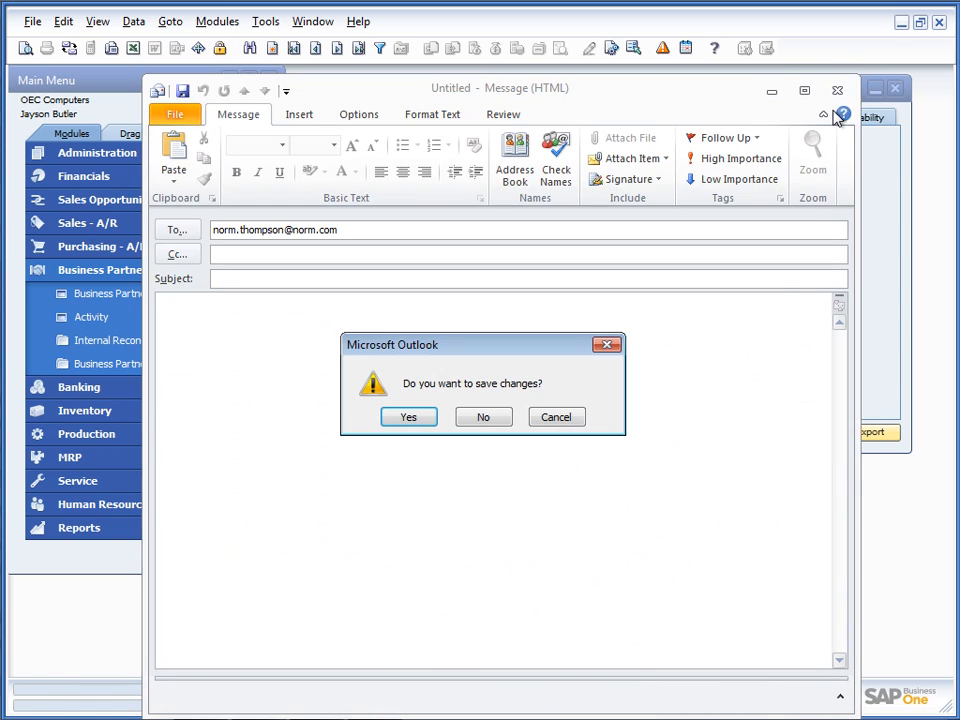
click(486, 420)
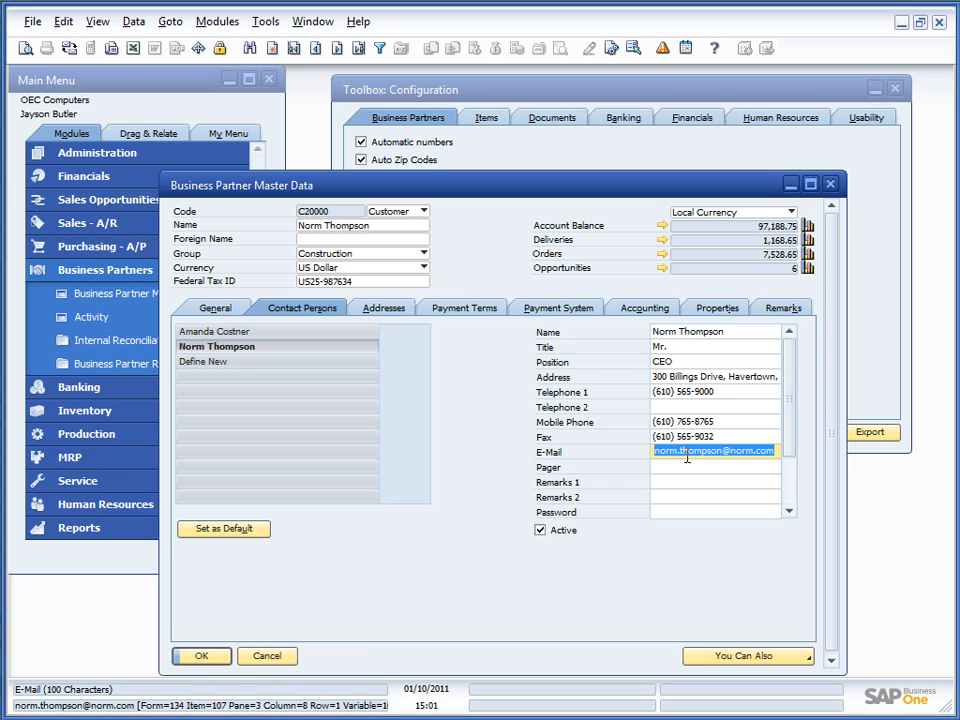
click(284, 656)
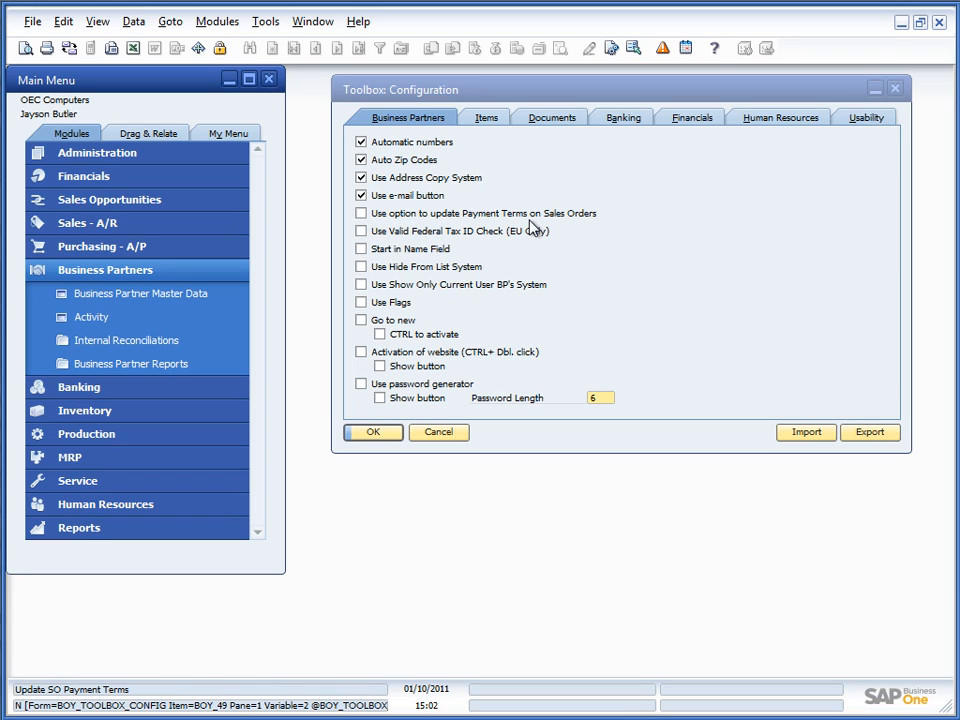
Step: Enable 'Use option to update Payment Terms on Sales Orders', then look up Mashina Corporation with 'mash'
click(398, 214)
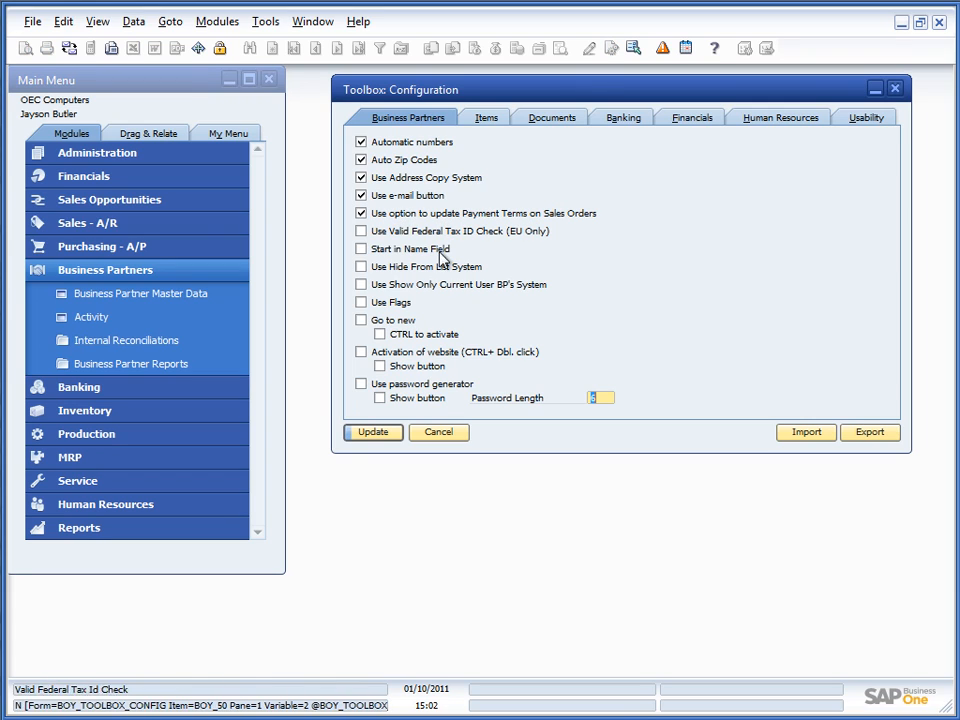
click(360, 433)
click(118, 292)
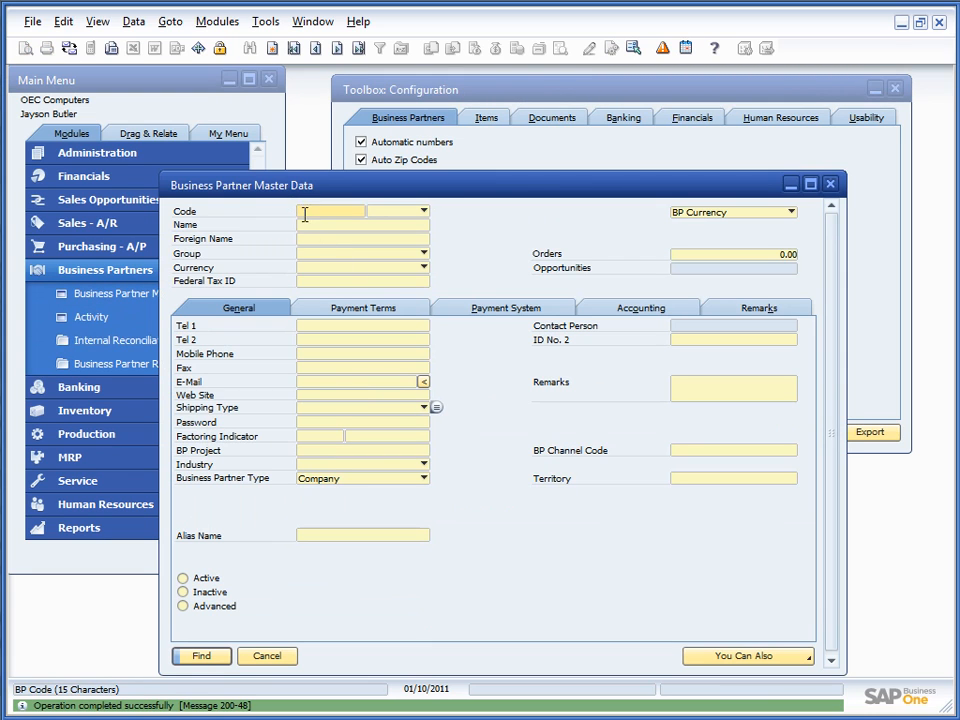
click(311, 227)
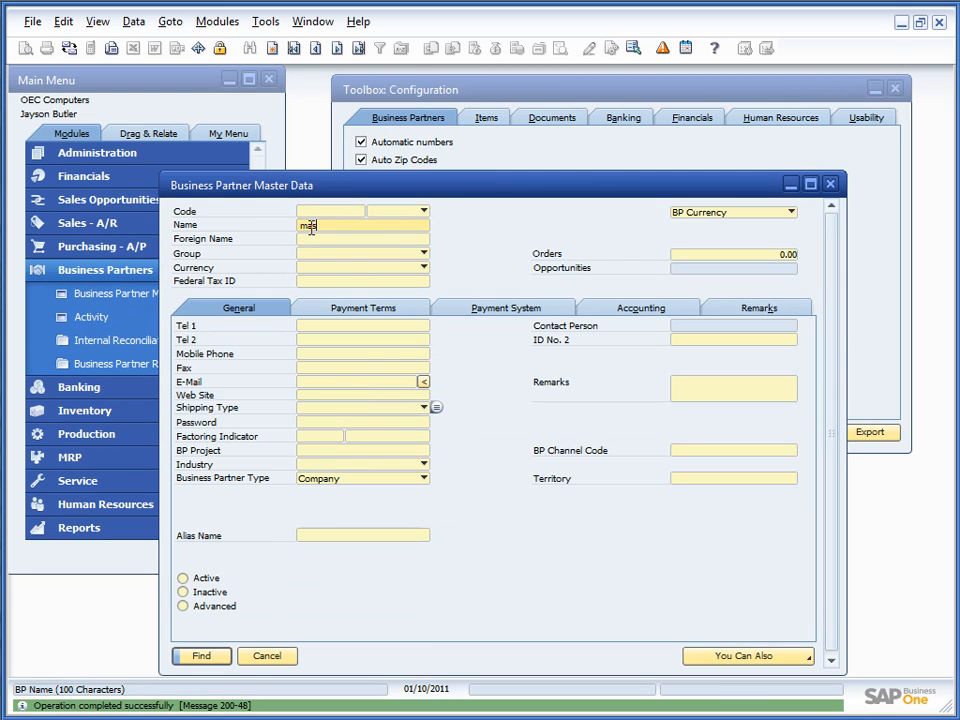
text(mash)
key(Return)
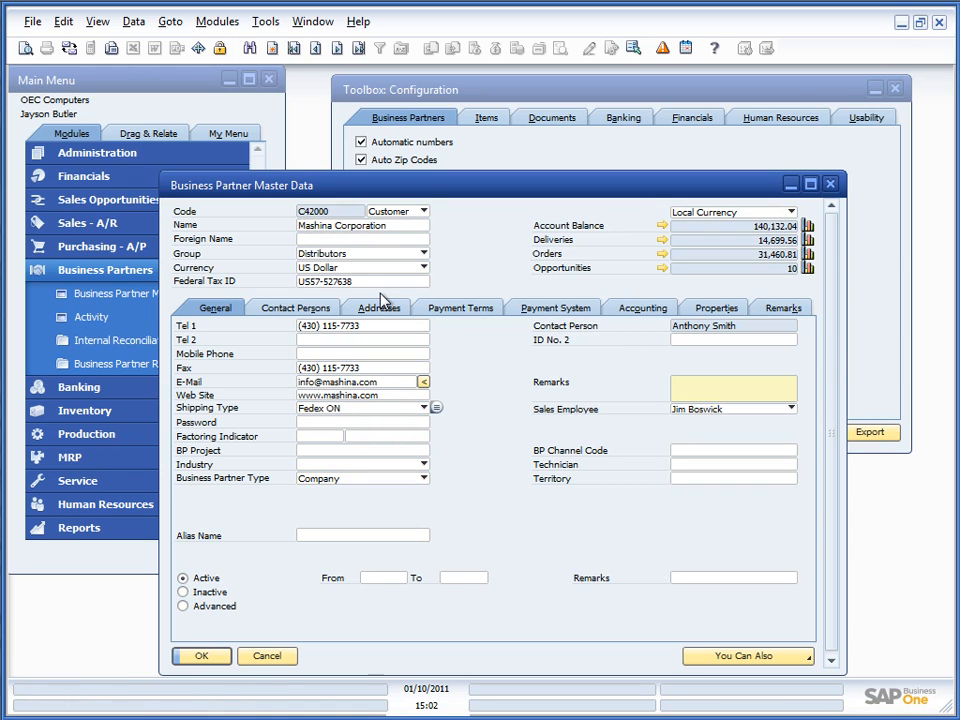
Step: Inspect the payment terms on sales orders 245 and 239 from the customer's orders balance
click(662, 254)
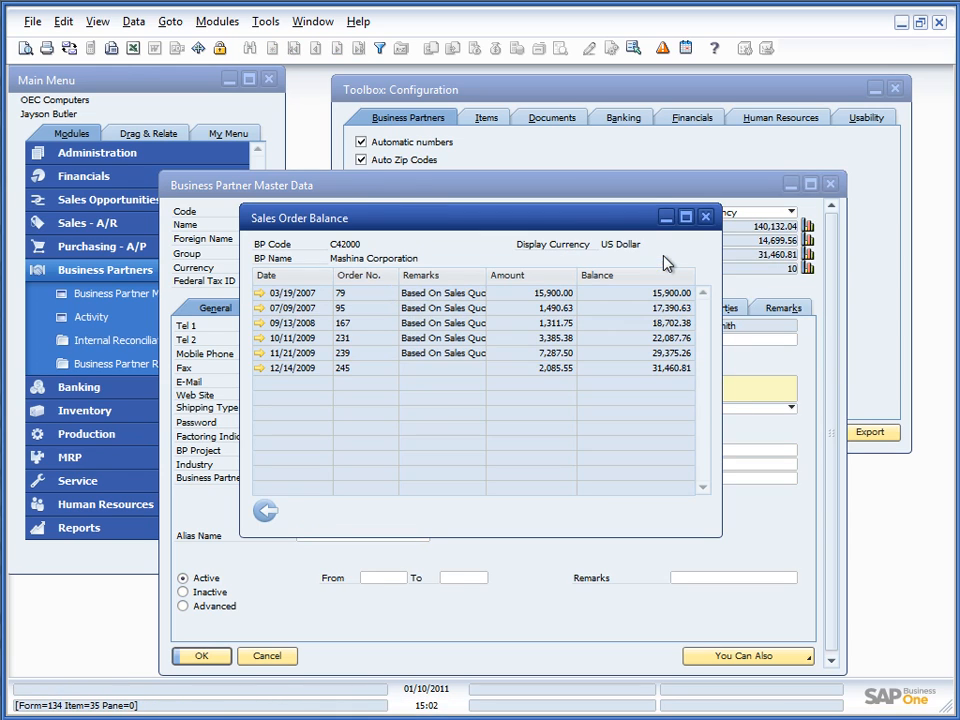
click(261, 368)
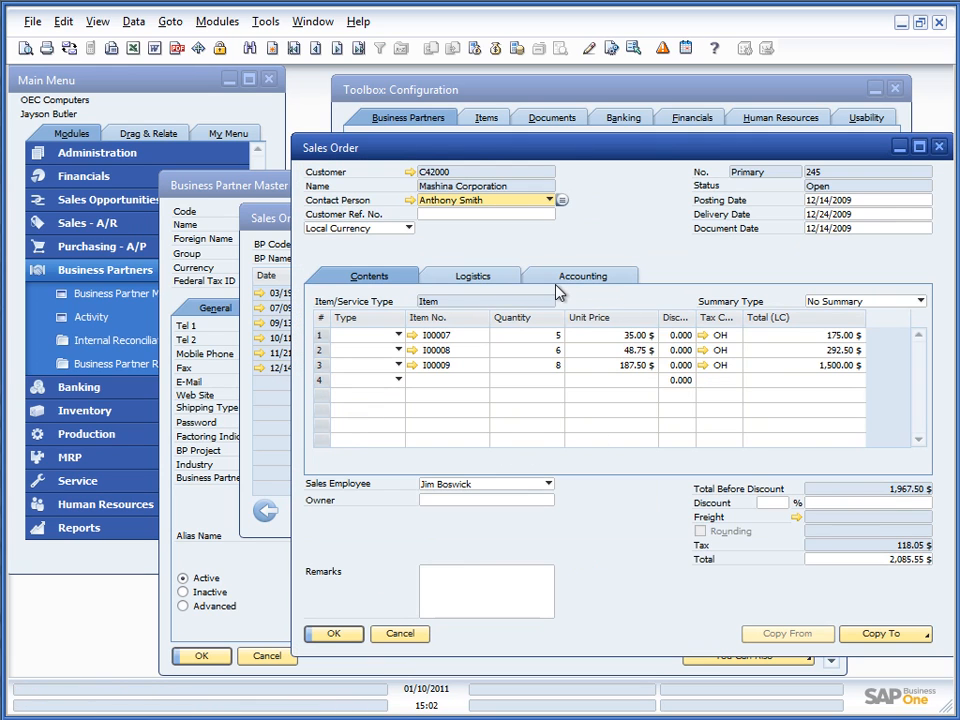
click(557, 285)
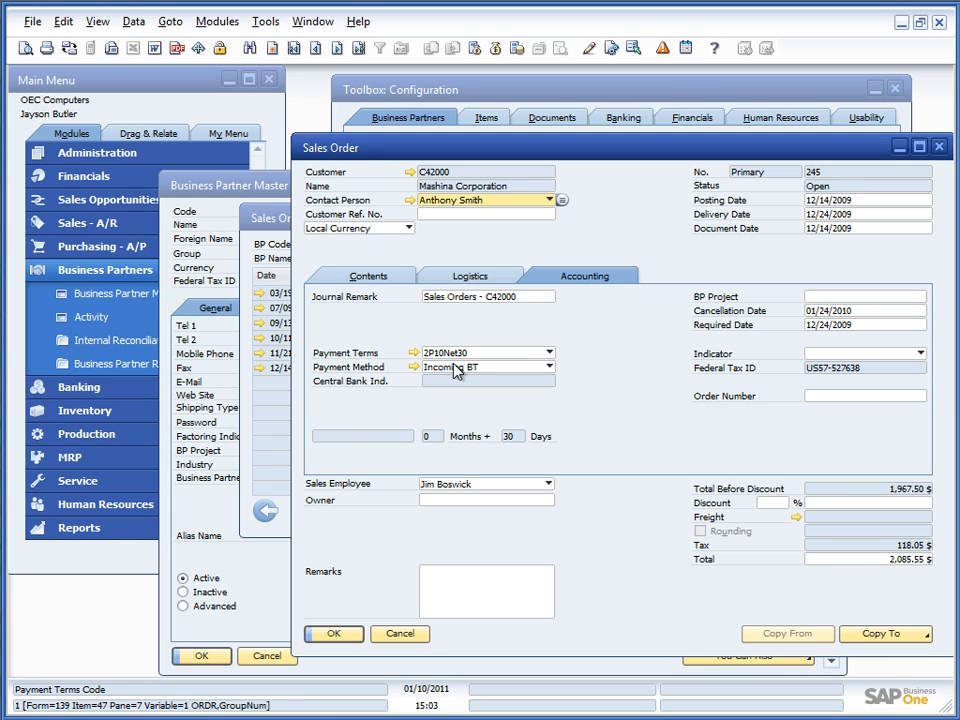
click(397, 633)
click(262, 355)
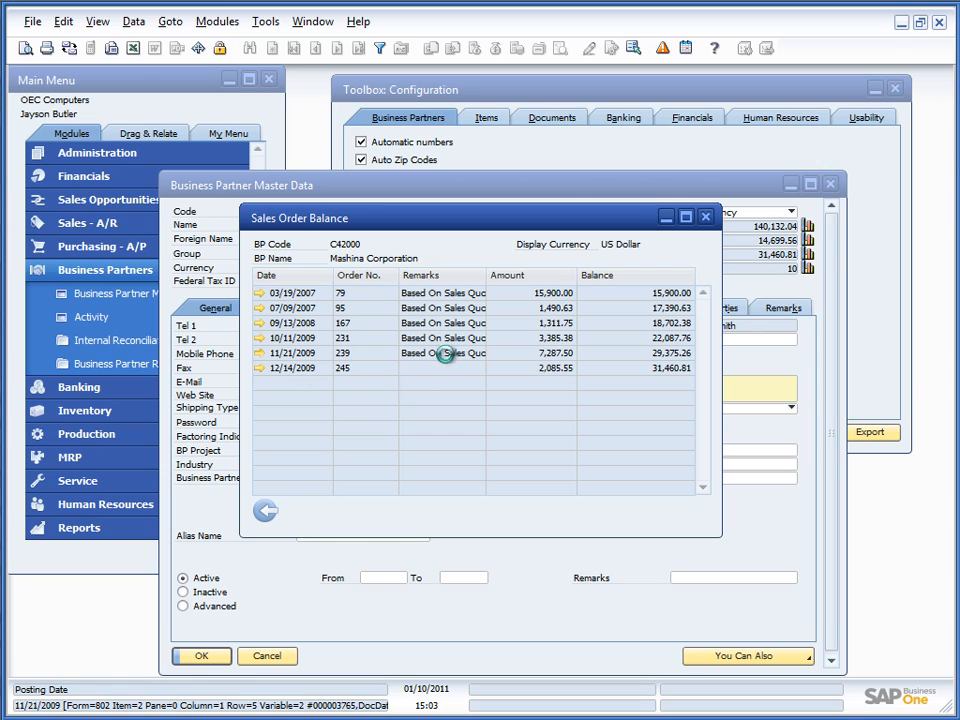
click(565, 284)
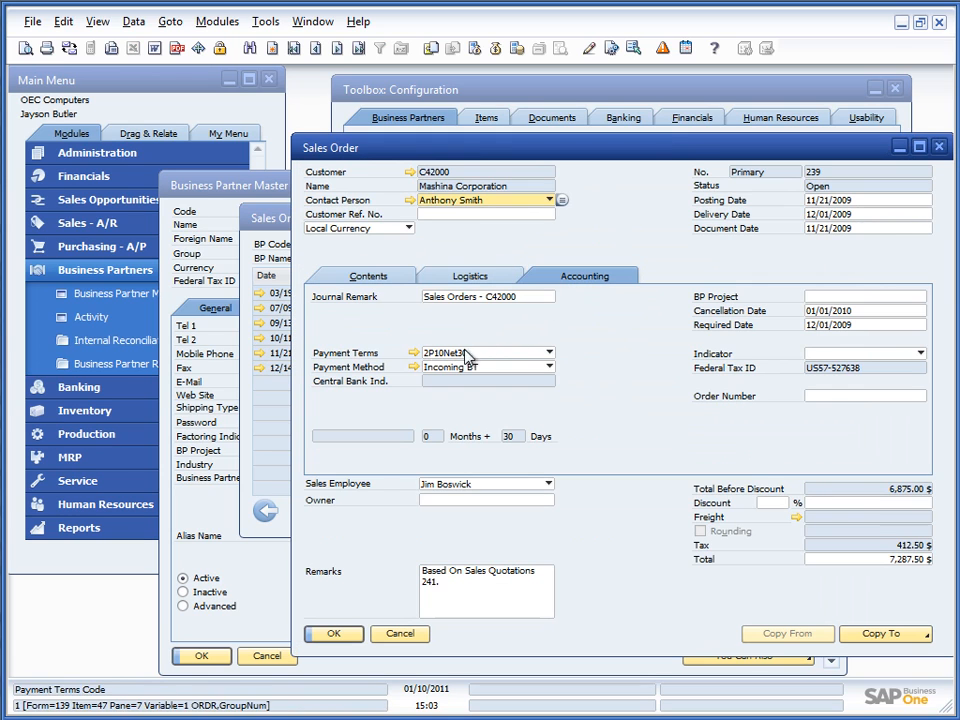
click(397, 634)
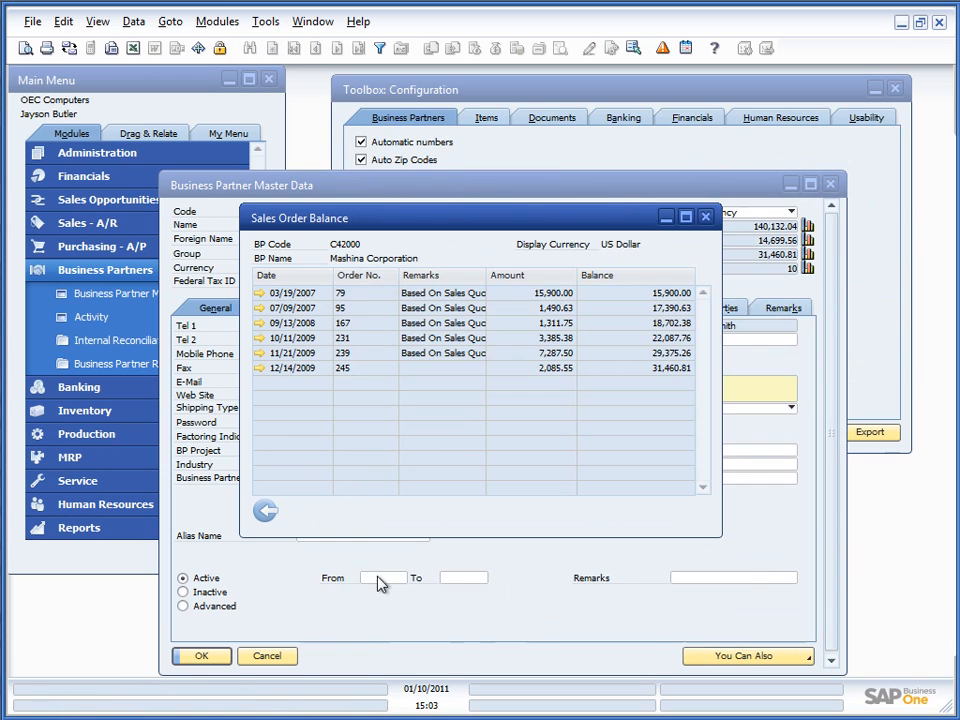
click(265, 511)
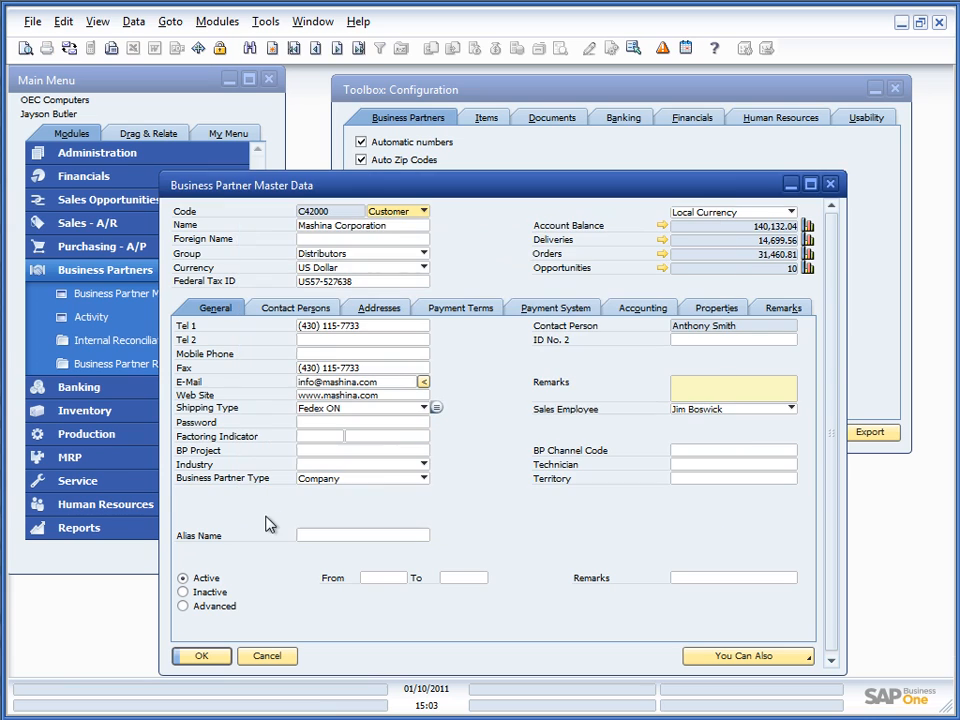
Step: Change Mashina Corporation's payment terms to Net30 and apply them to its 6 open sales orders
click(478, 312)
click(323, 333)
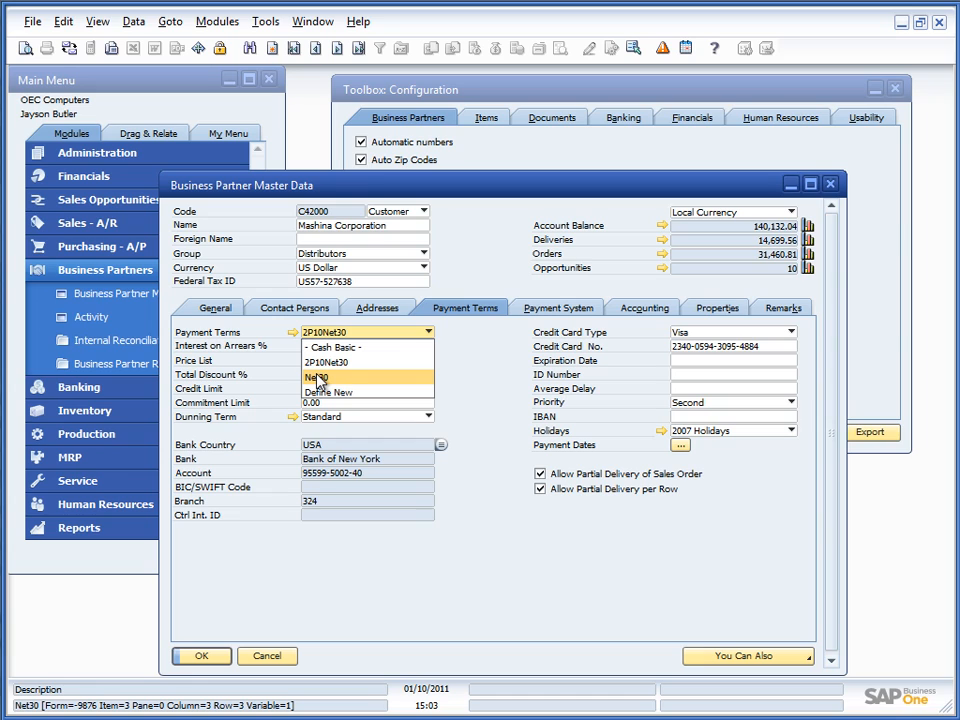
click(318, 378)
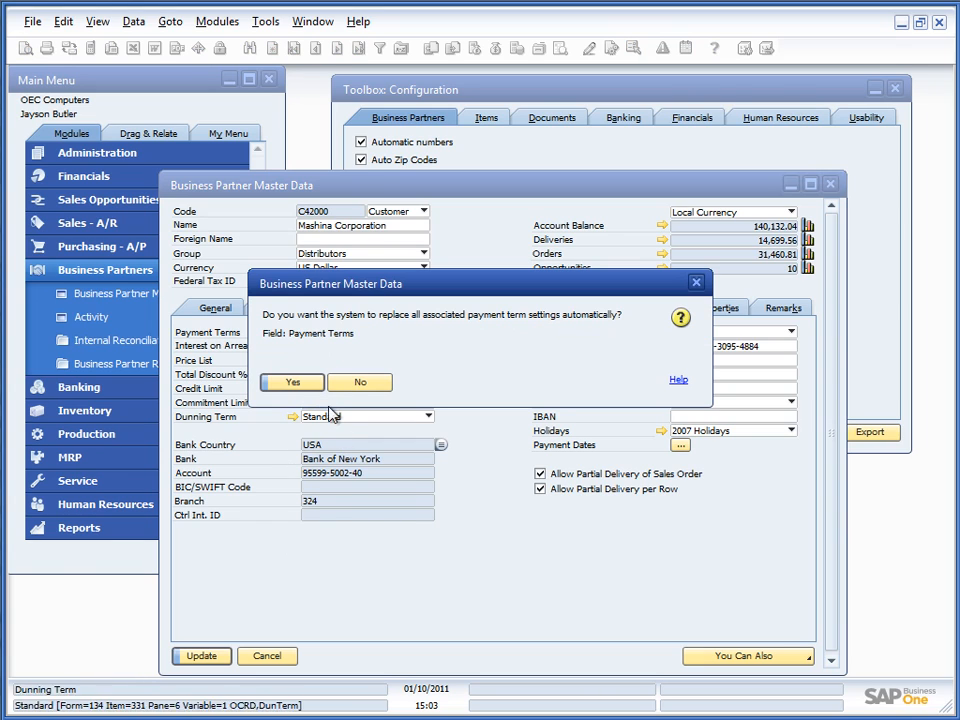
click(288, 382)
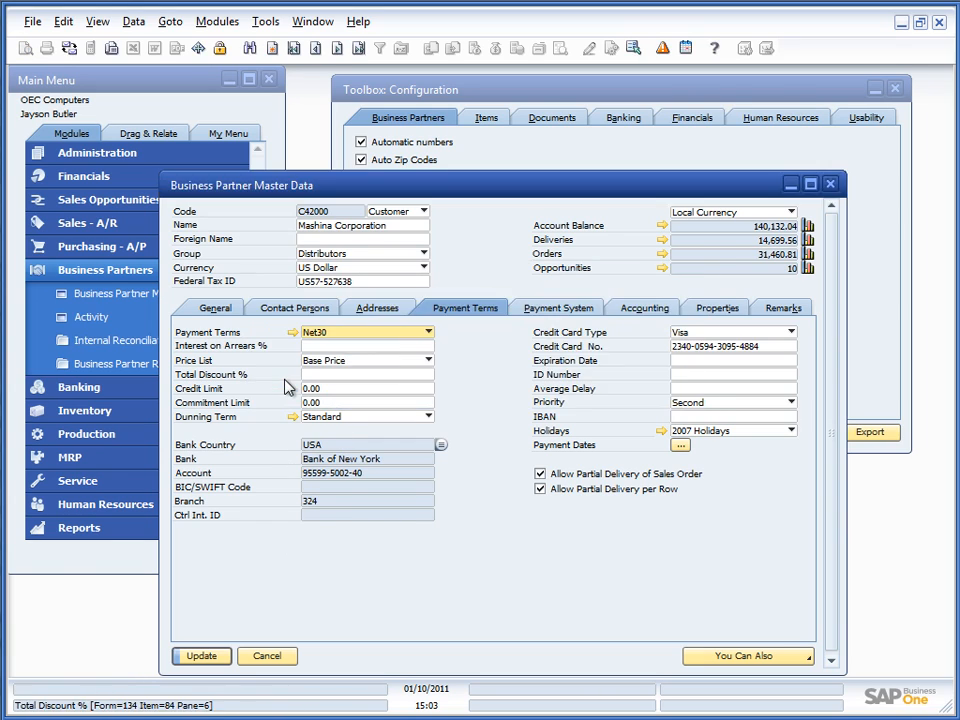
click(201, 657)
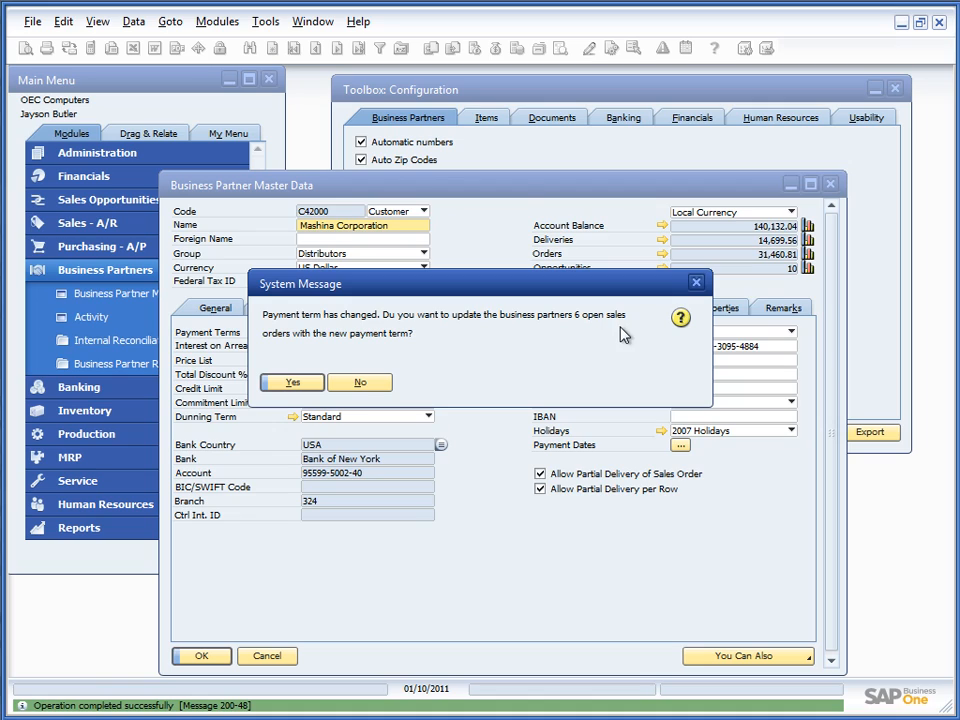
click(288, 383)
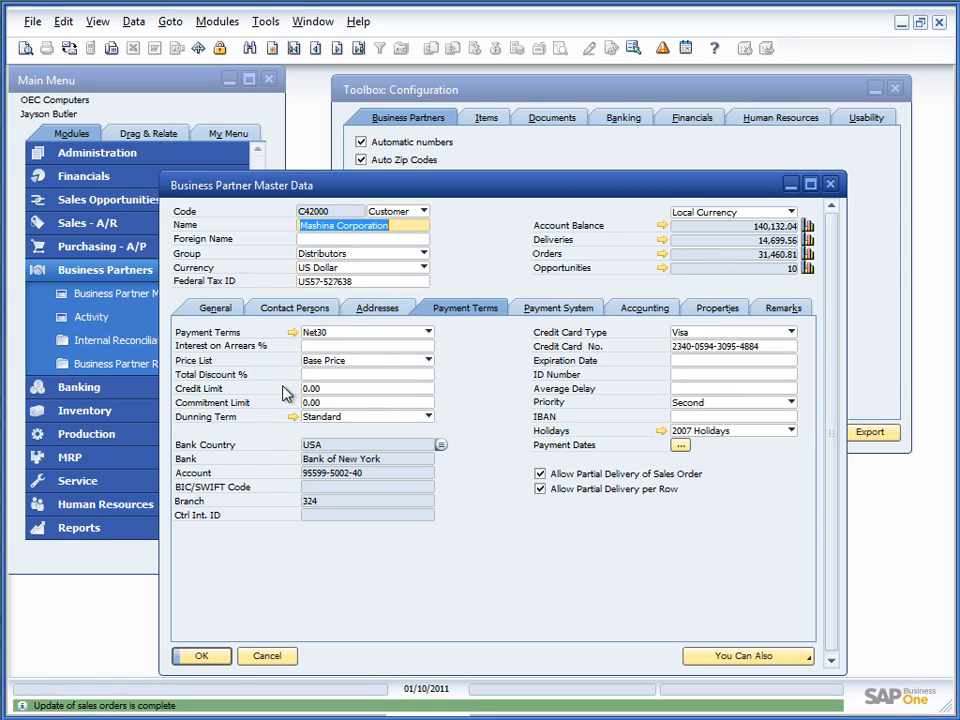
Step: Confirm sales order 245 now shows Net30 payment terms, then close the order, balance list and partner record
click(662, 256)
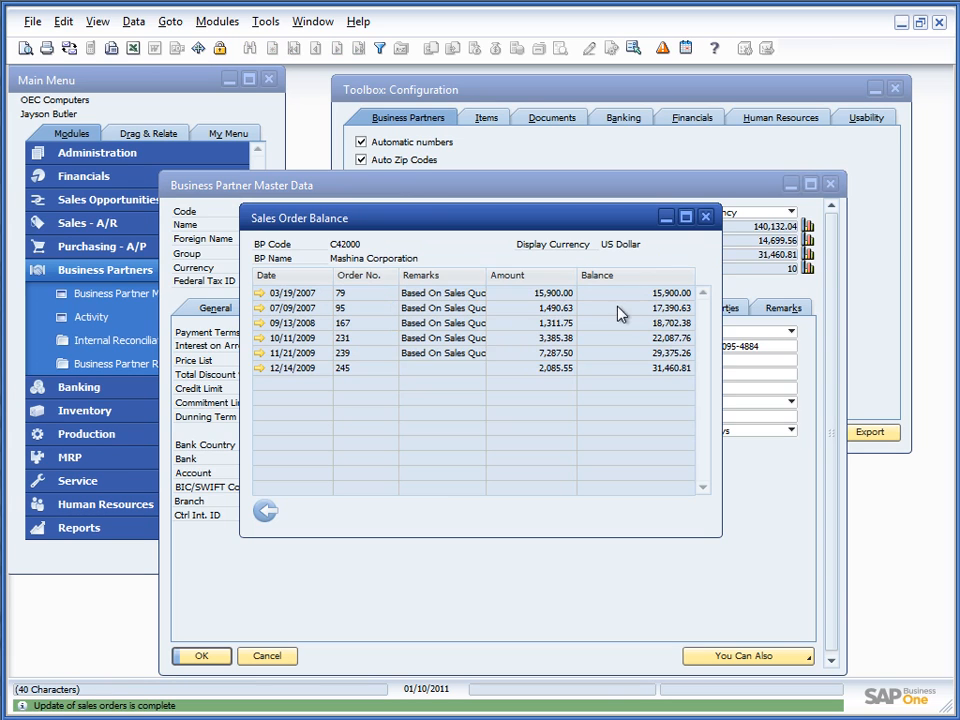
click(262, 369)
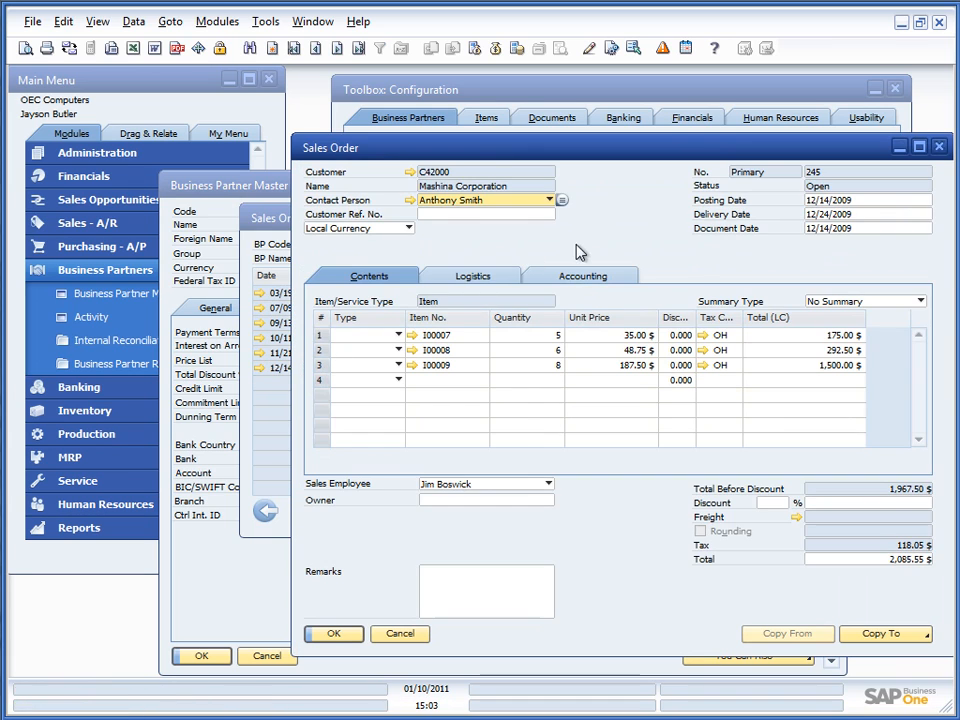
click(480, 278)
click(565, 276)
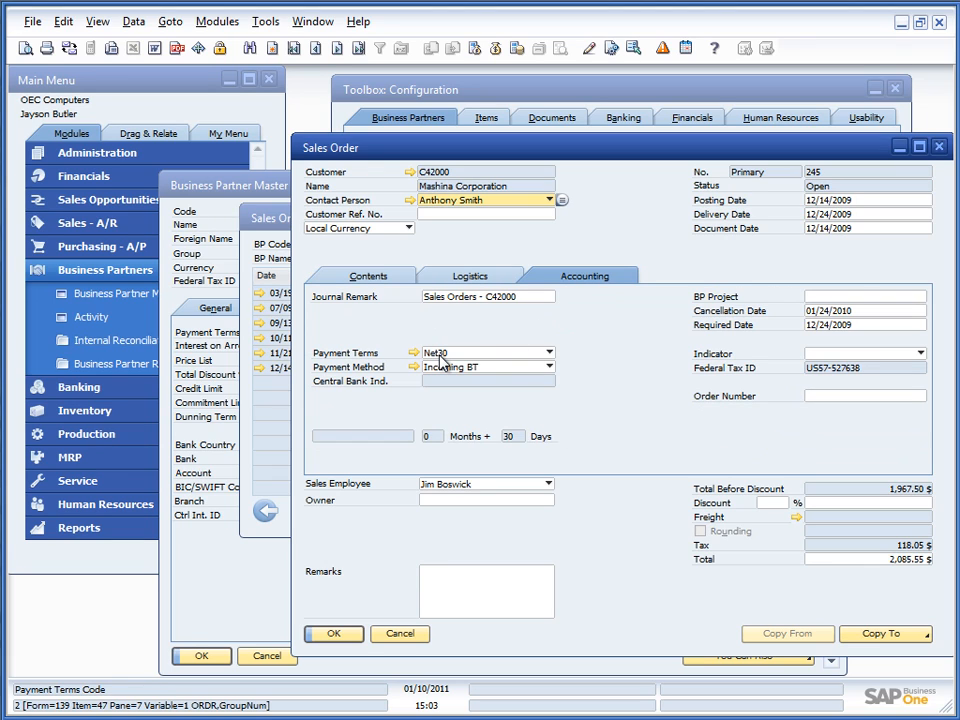
click(399, 633)
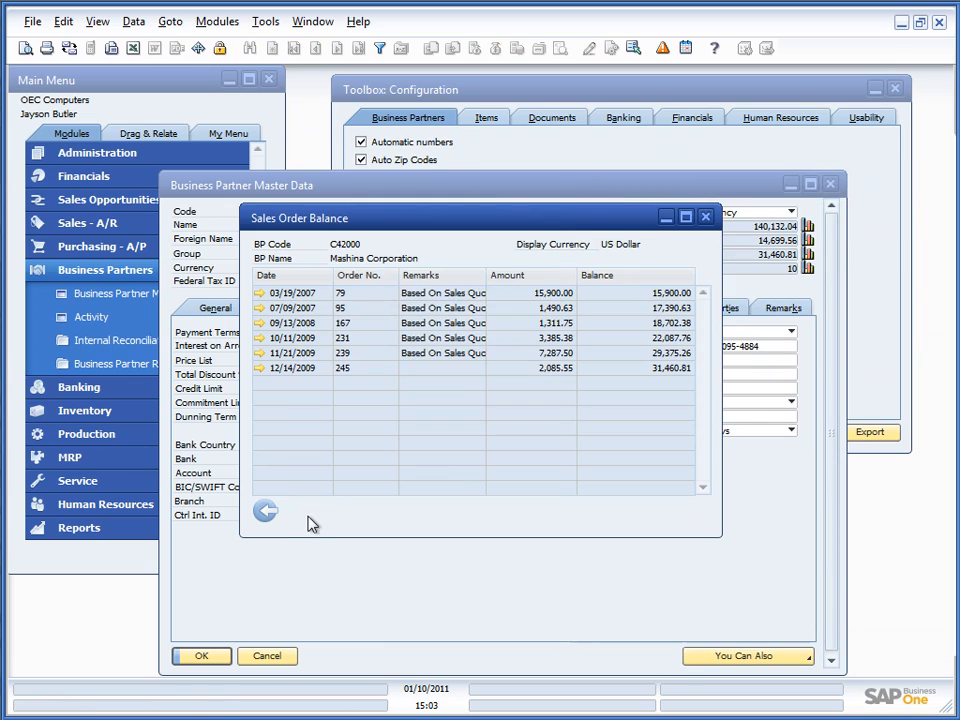
click(266, 510)
click(269, 654)
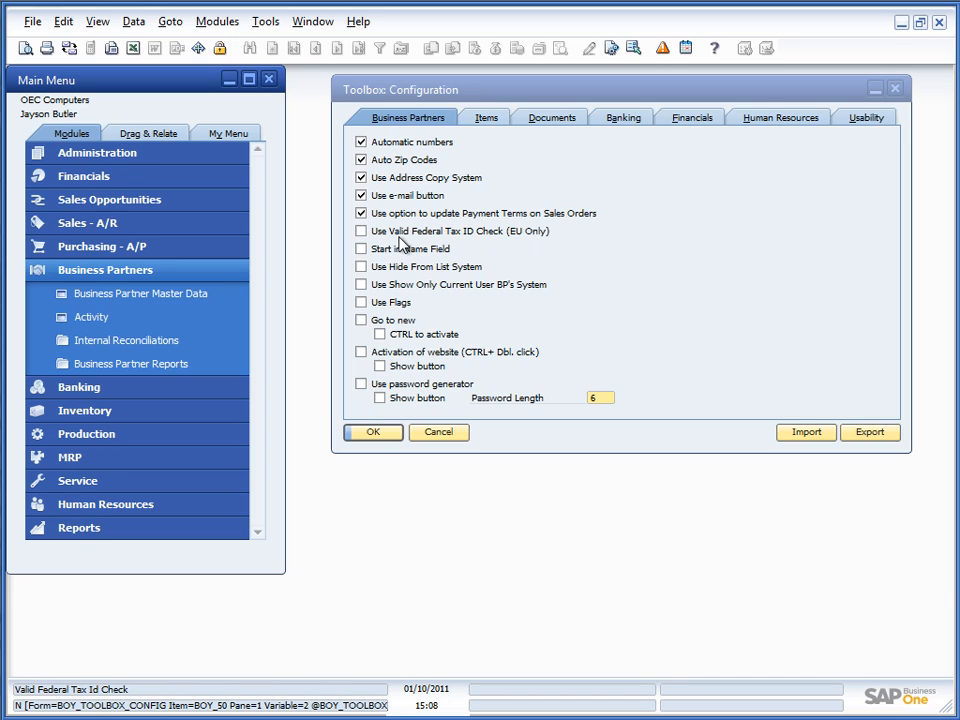
Step: Enable 'Use Valid Federal Tax ID Check (EU Only)' and open business partner DK Customer
click(361, 231)
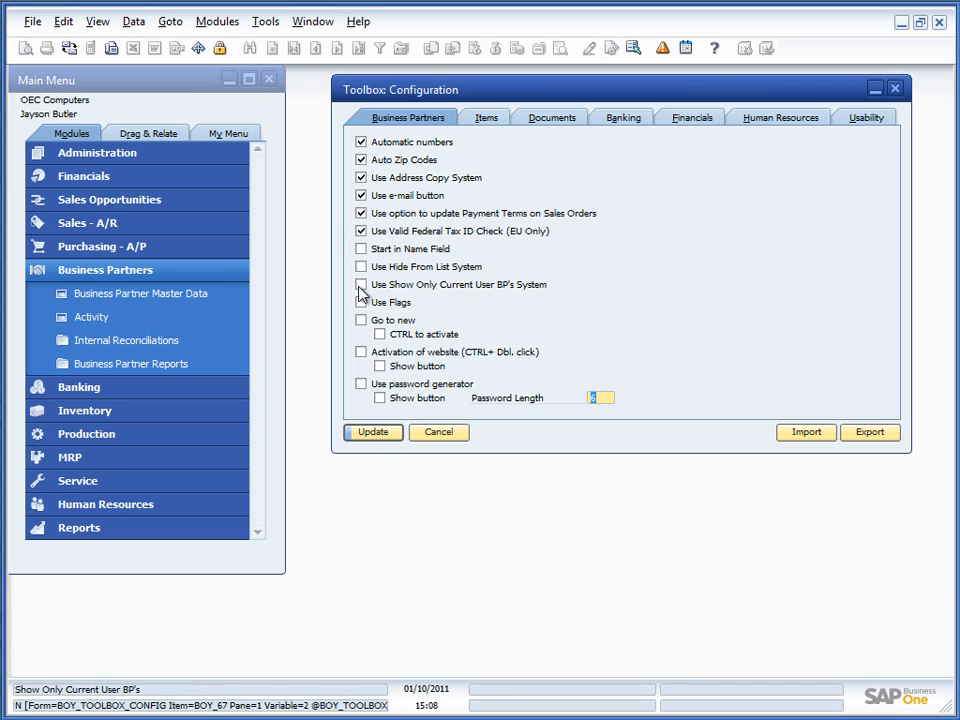
key(Return)
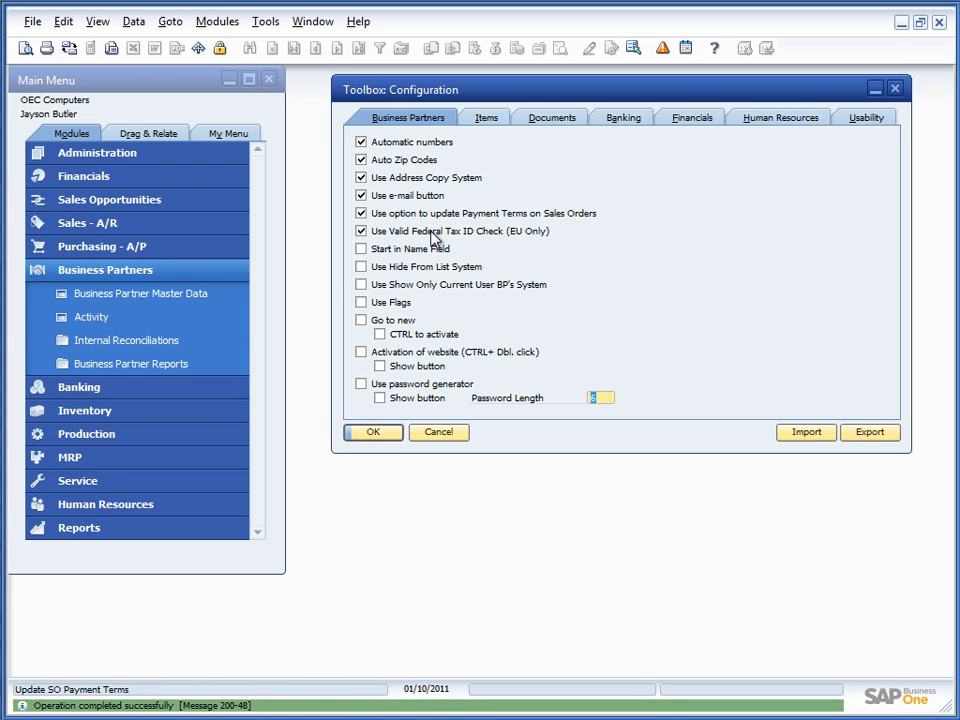
click(96, 298)
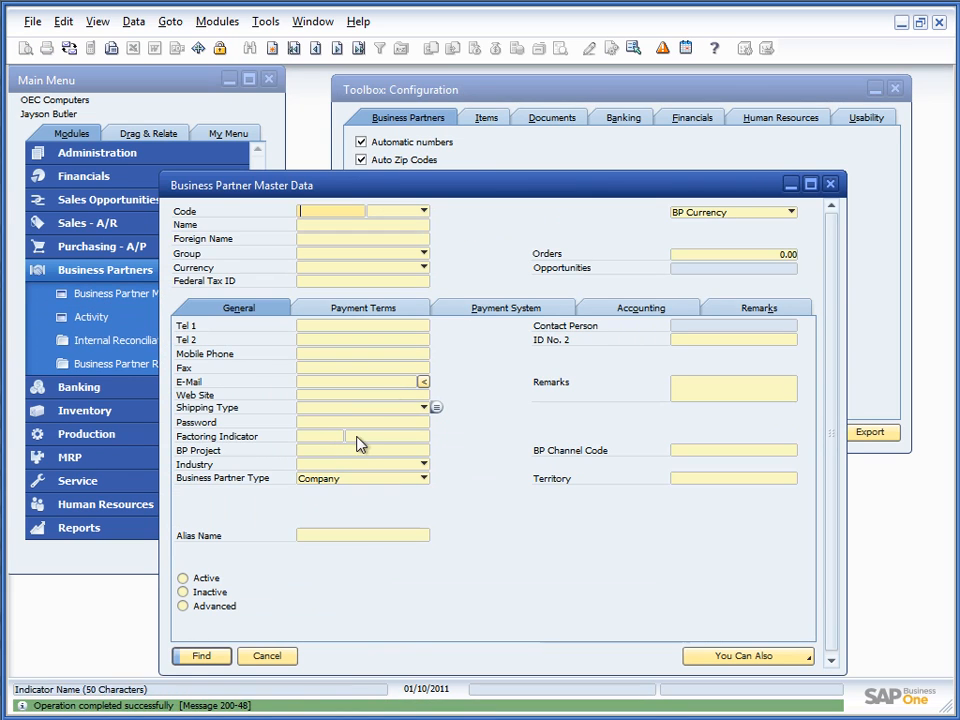
text(dk)
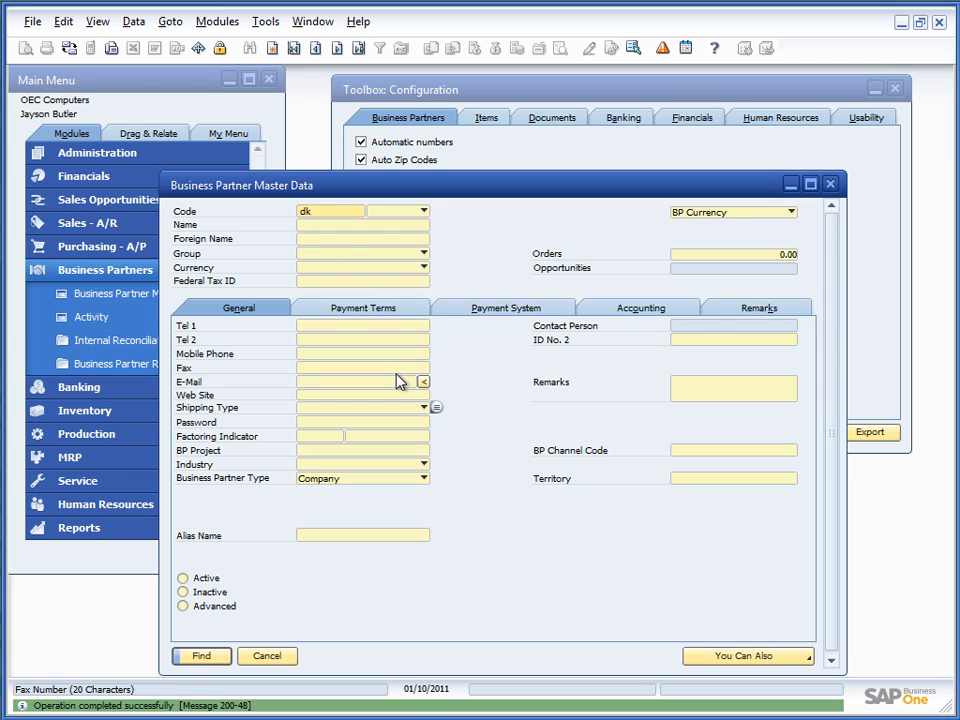
key(Return)
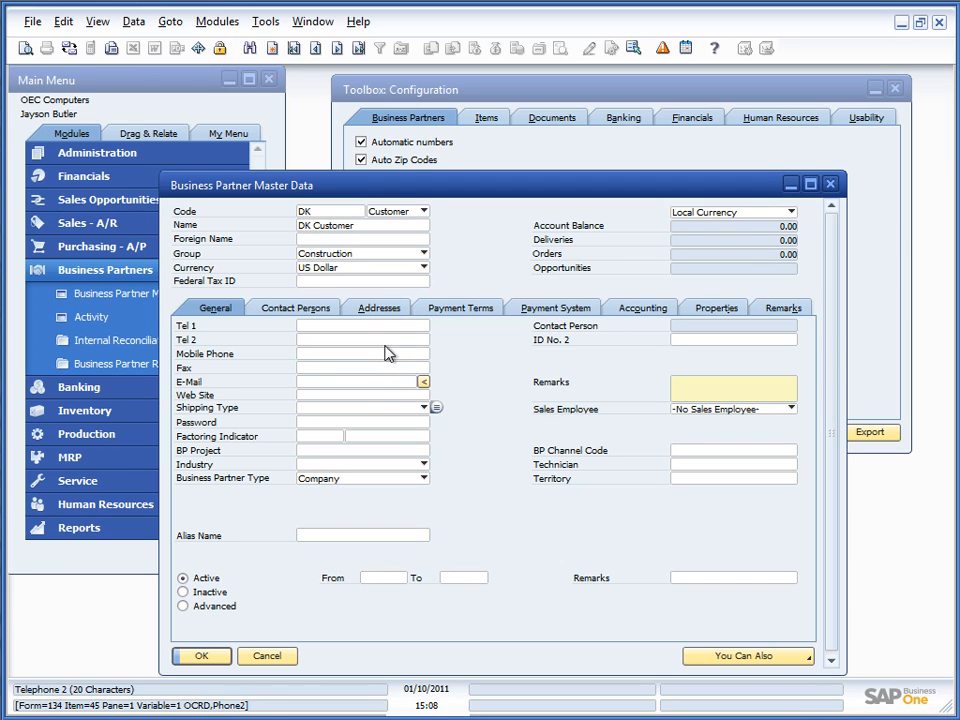
Step: Enter DK12345 as DK Customer's Federal Tax ID, decline saving the invalid ID, and cancel the record
click(383, 310)
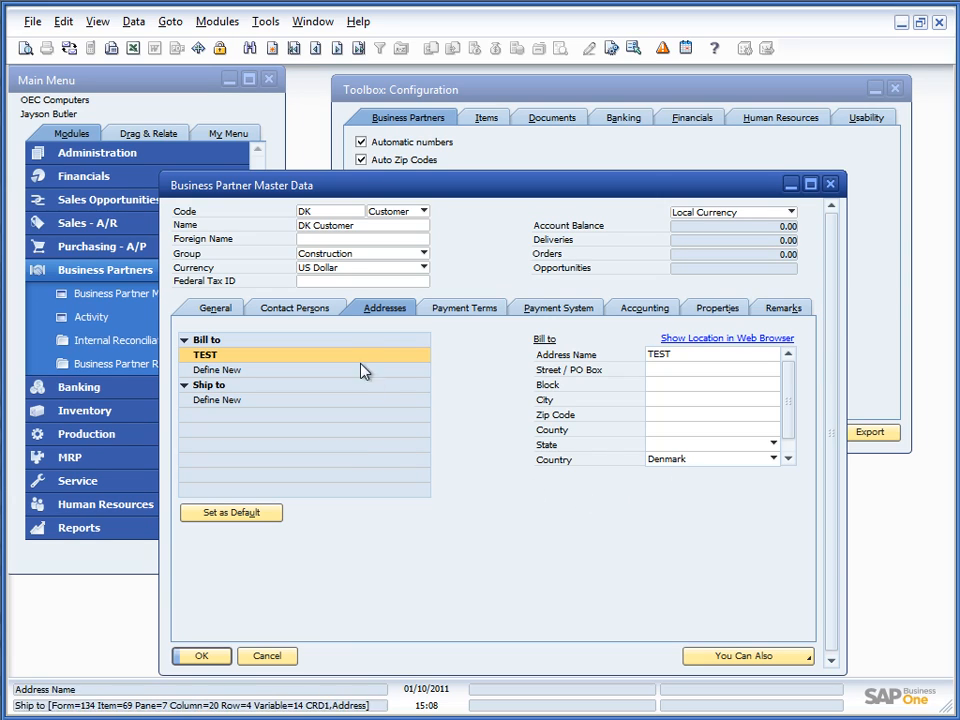
click(326, 283)
text(DK12345)
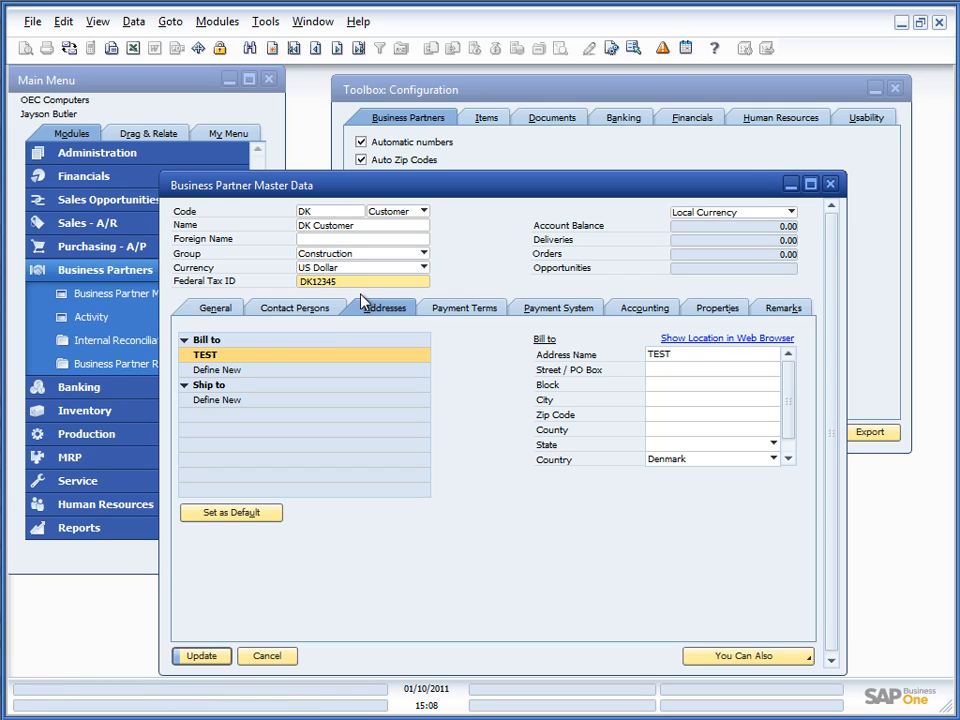
key(shift+Left)
key(shift+Left)
key(shift+Left)
key(shift+Left)
key(shift+Left)
key(Right)
click(201, 655)
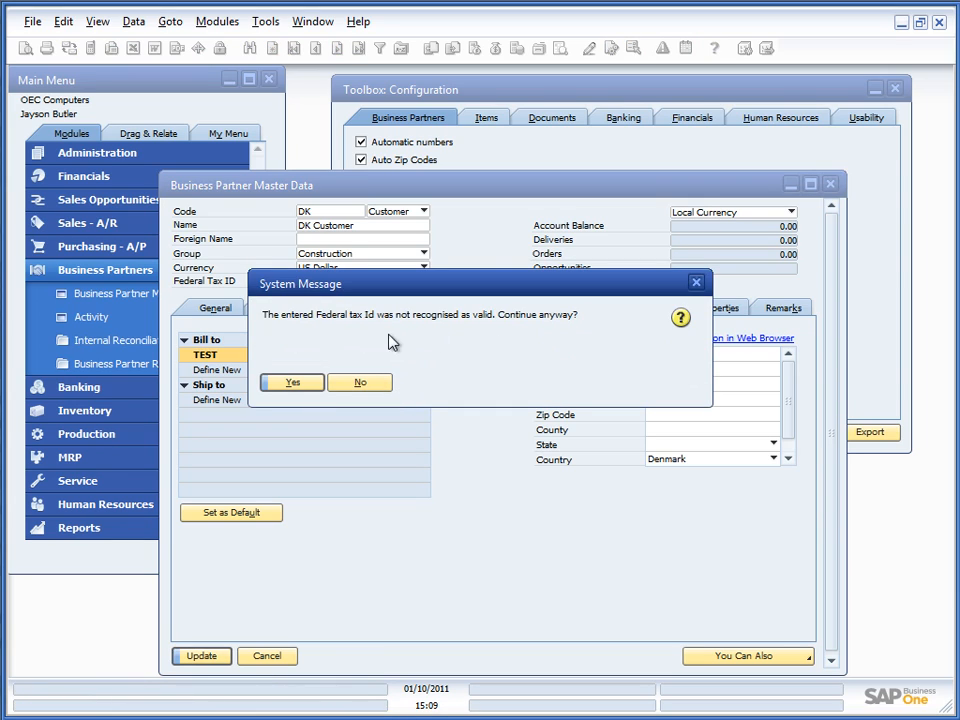
click(343, 390)
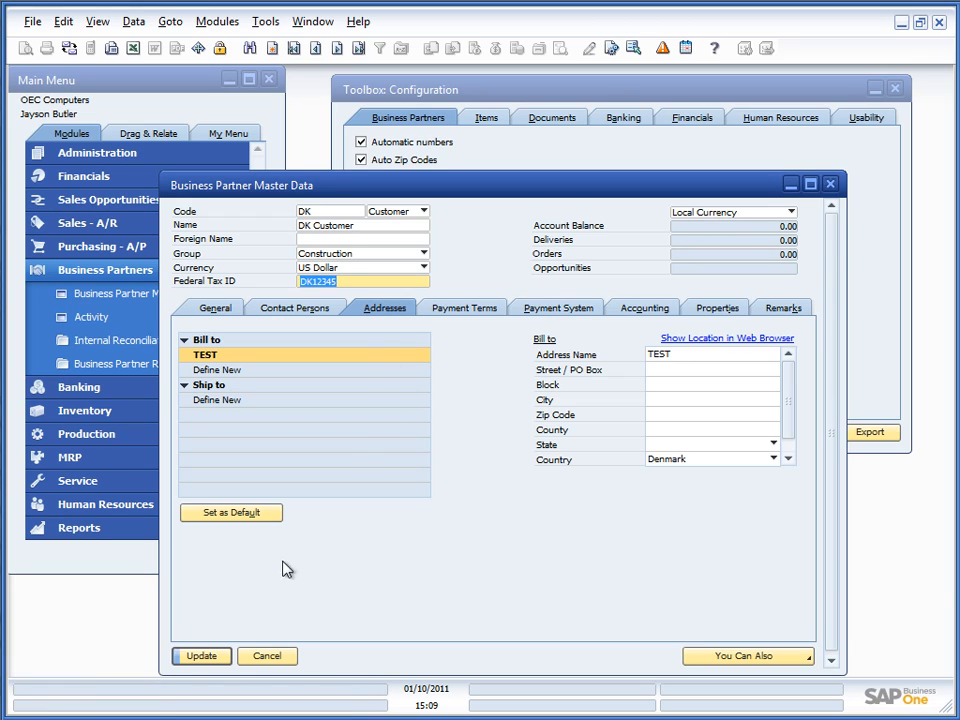
click(266, 656)
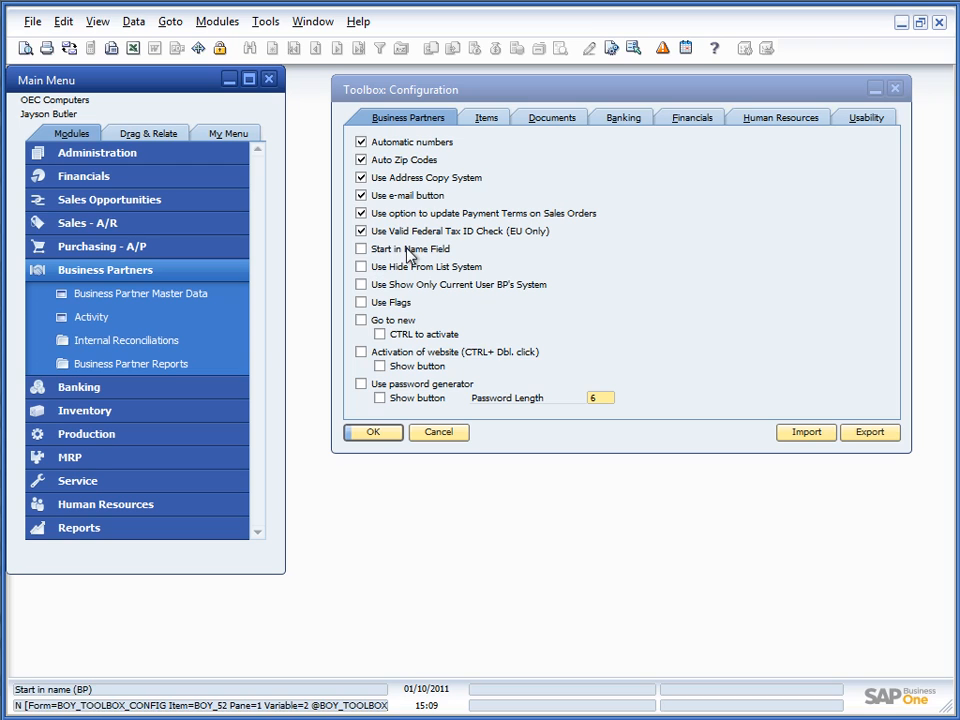
Step: Check which field a new business partner form starts in, then close the empty form
click(130, 296)
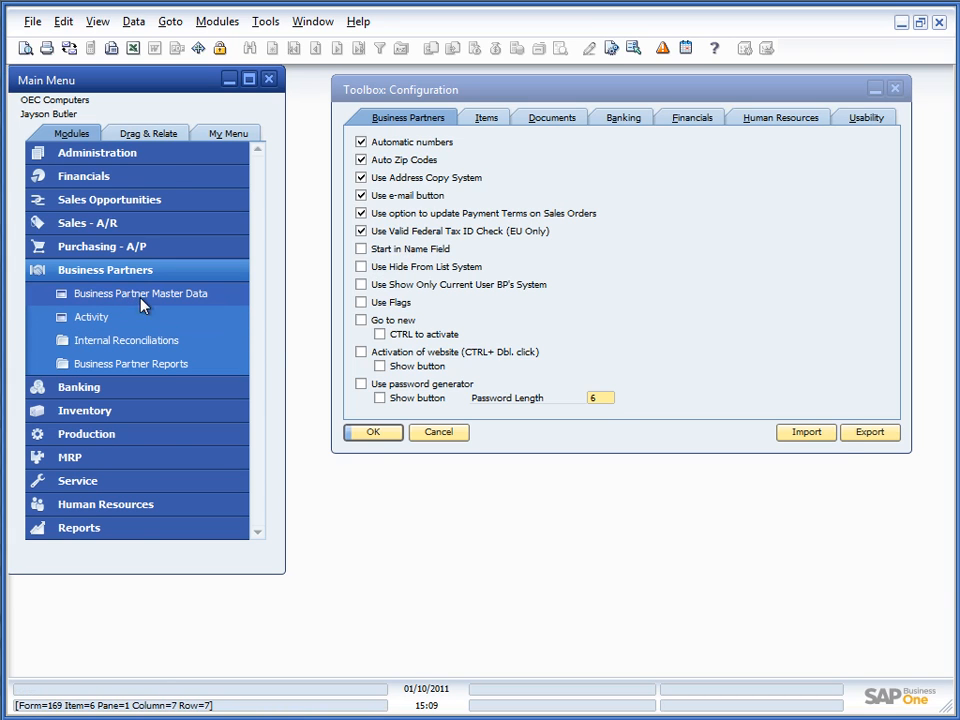
drag(337, 193, 356, 328)
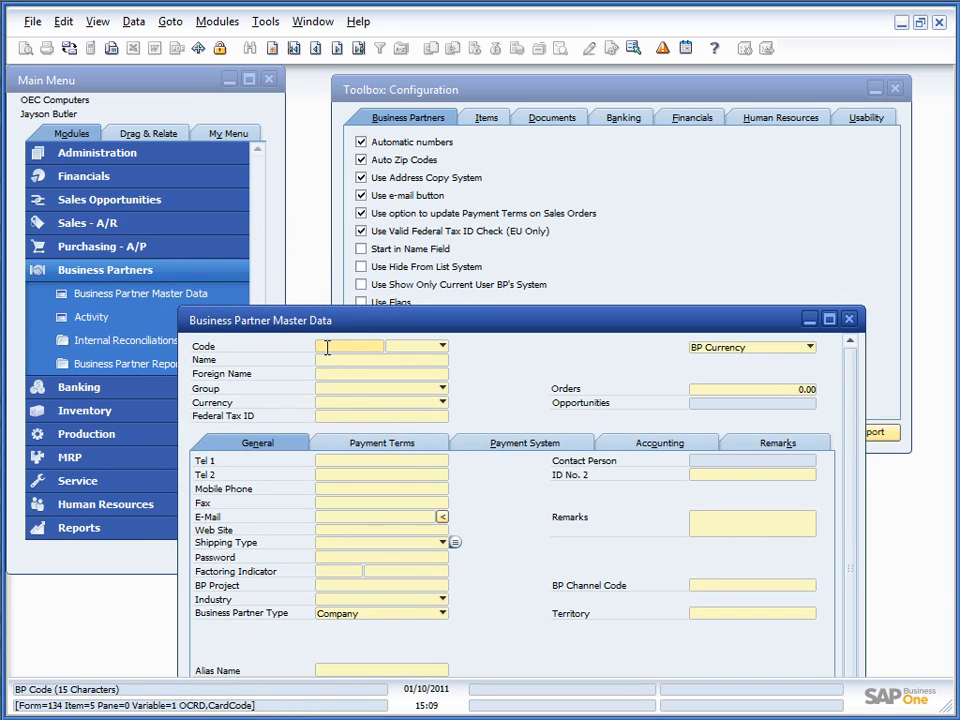
key(Tab)
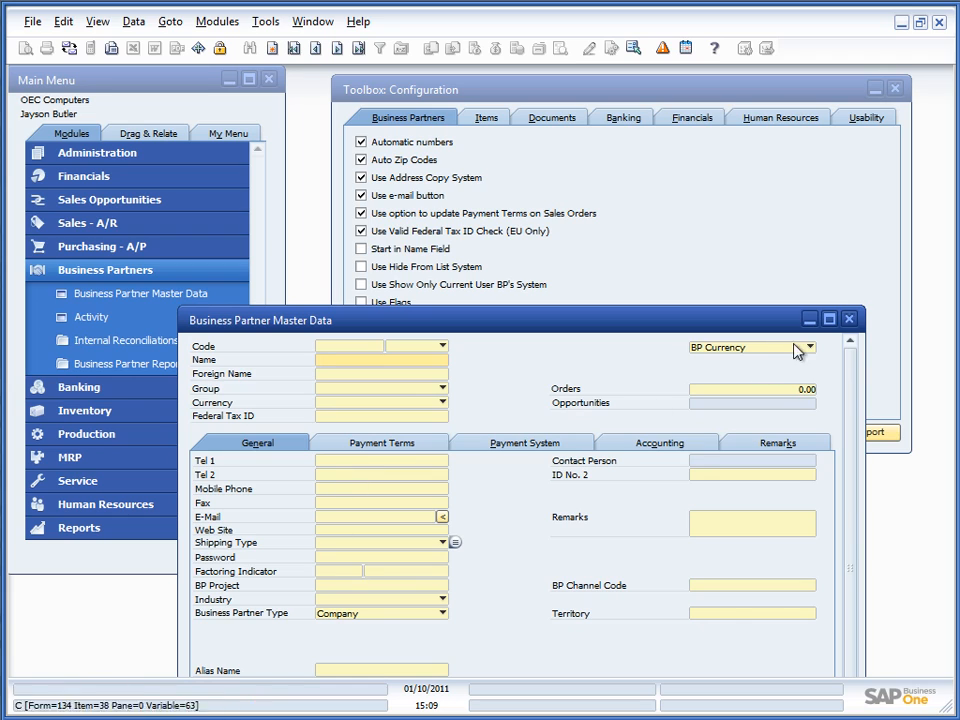
click(849, 319)
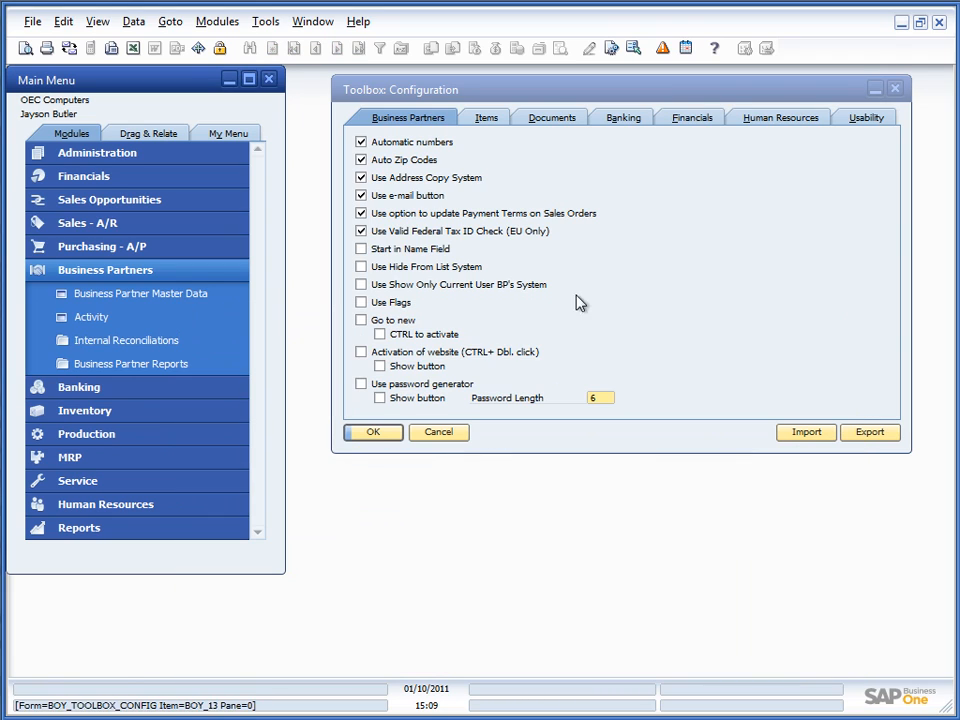
Step: Enable 'Start in Name Field', save the toolbox settings, and verify on a new partner form
click(375, 252)
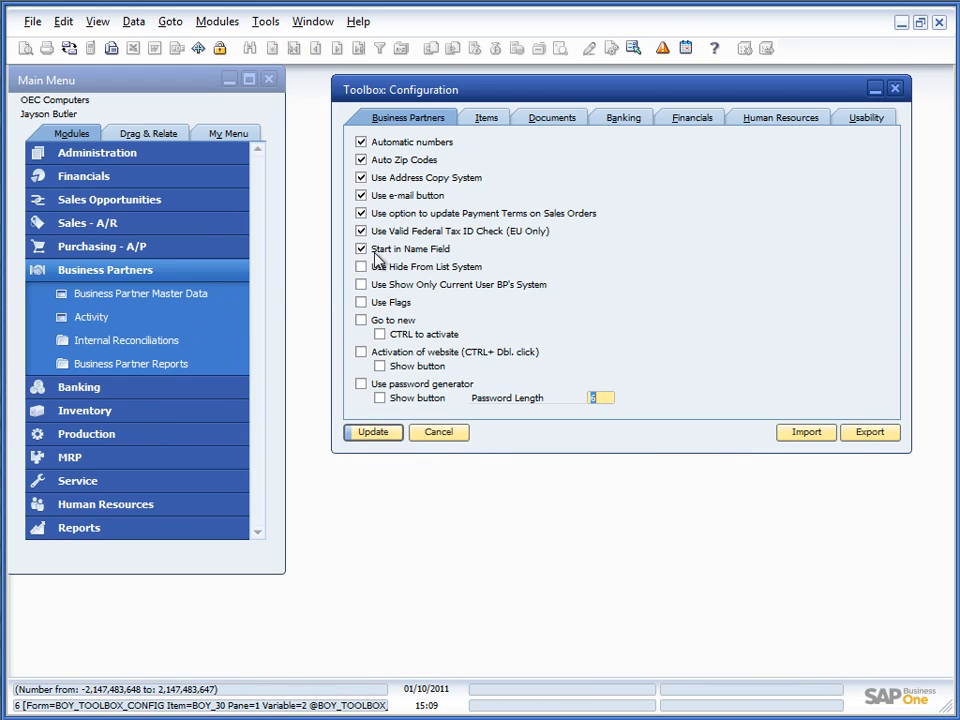
click(366, 438)
click(141, 303)
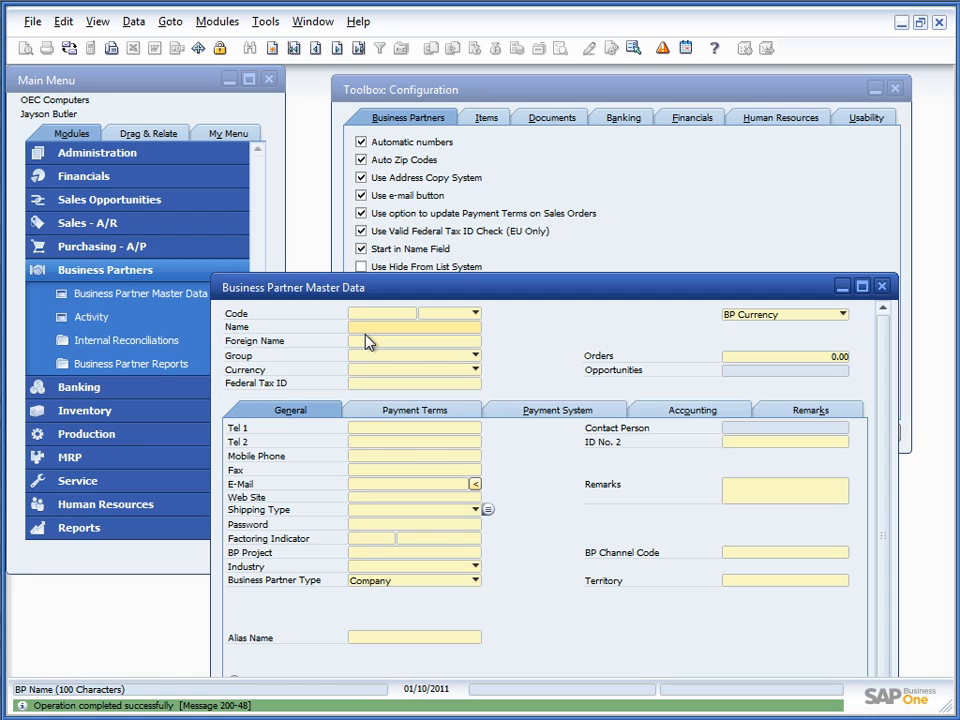
click(881, 286)
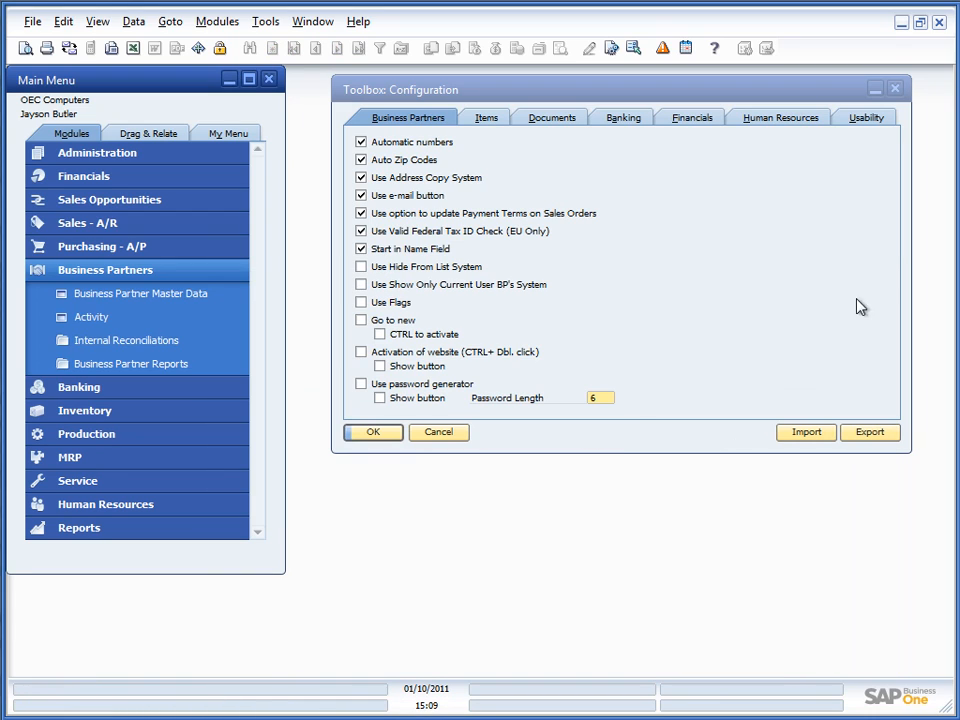
Step: Enable the Hide From List toolbox option, save it, and open Business Partner Master Data
click(476, 94)
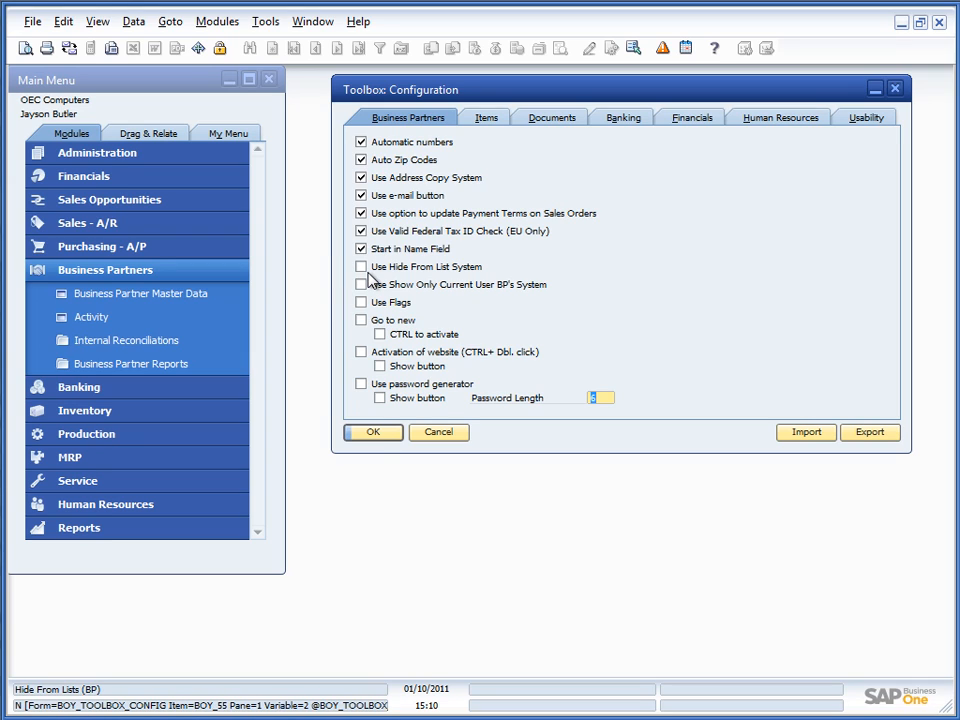
click(362, 267)
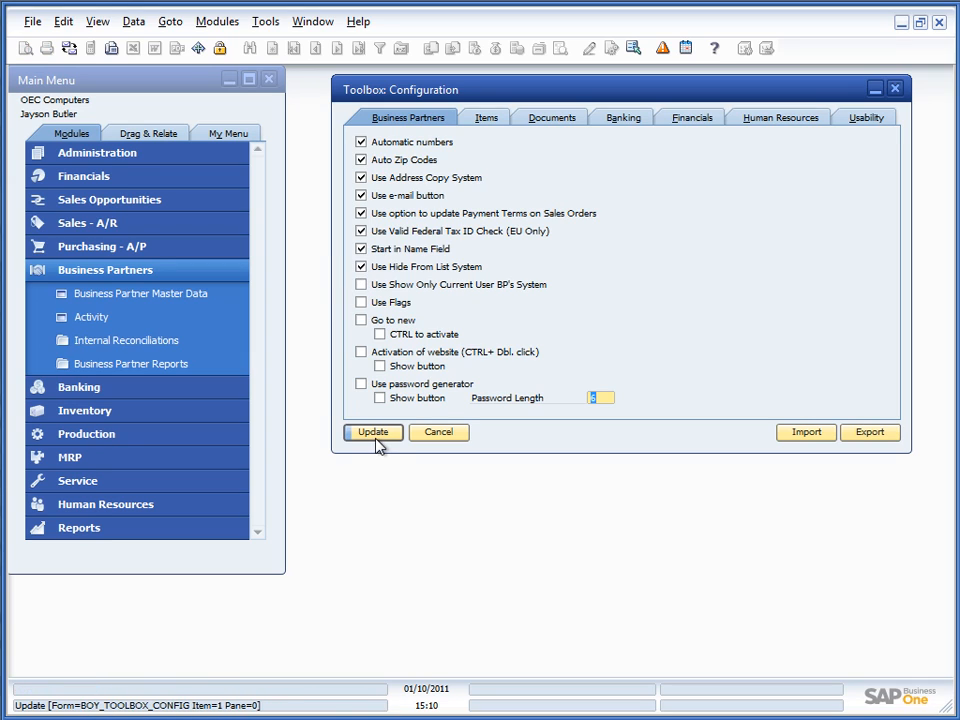
click(361, 267)
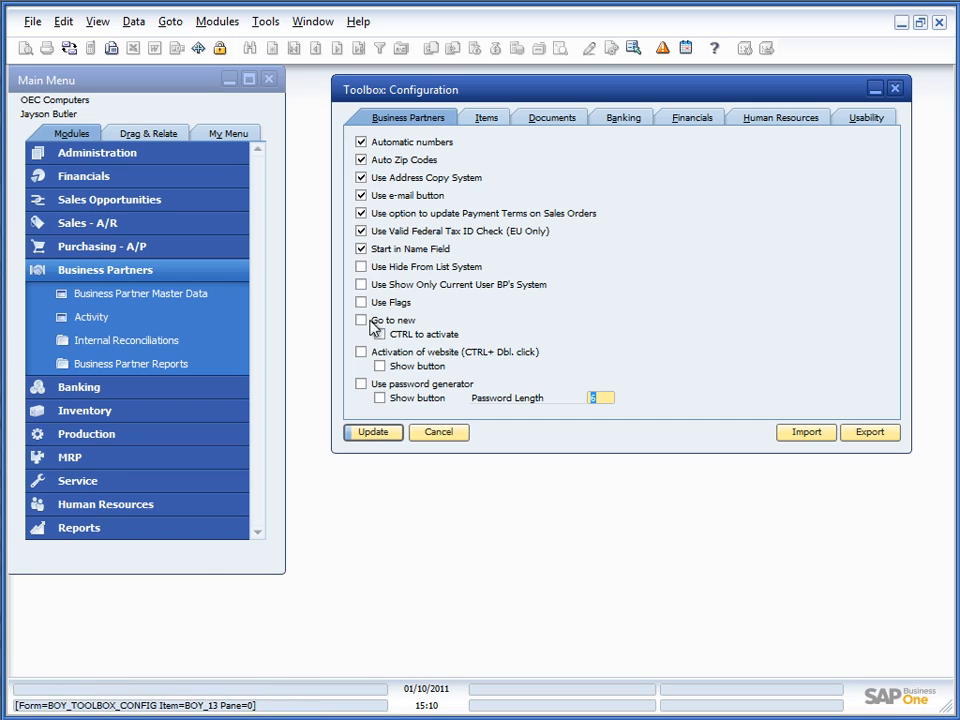
click(361, 267)
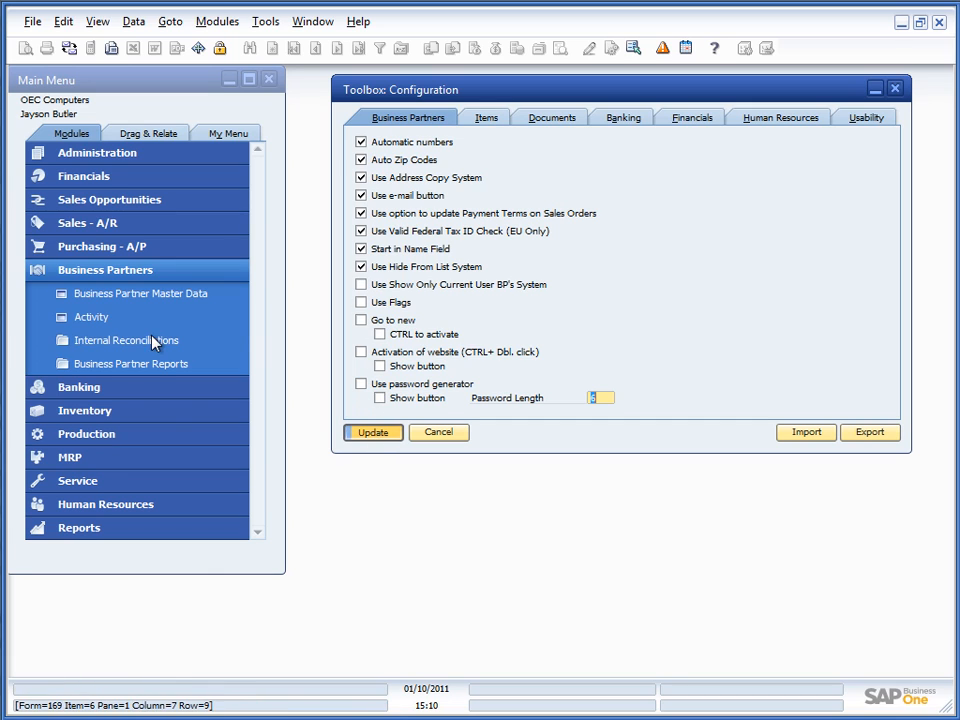
click(126, 294)
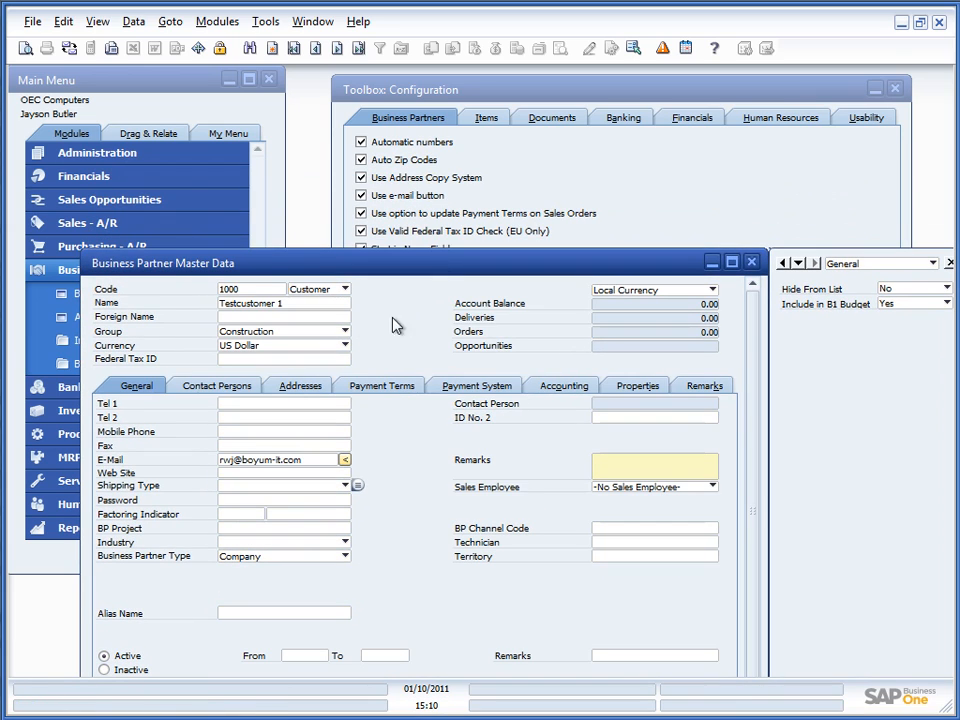
Step: Browse to the customer and set its Hide From List to Yes, then save
key(ctrl+Right)
key(ctrl+Right)
key(ctrl+Right)
key(ctrl+Right)
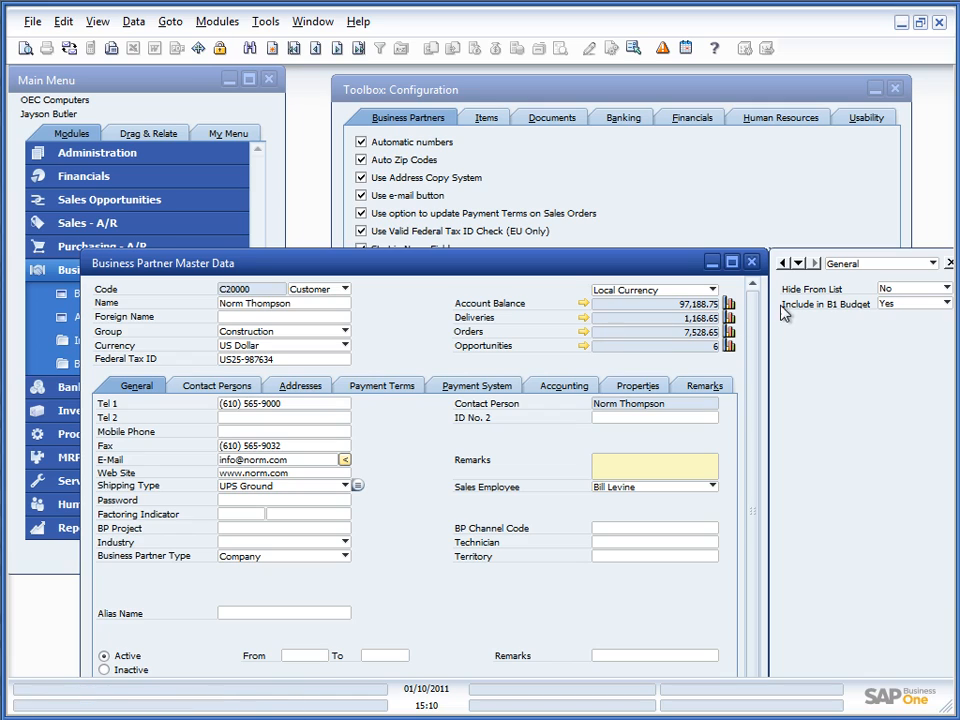
click(886, 290)
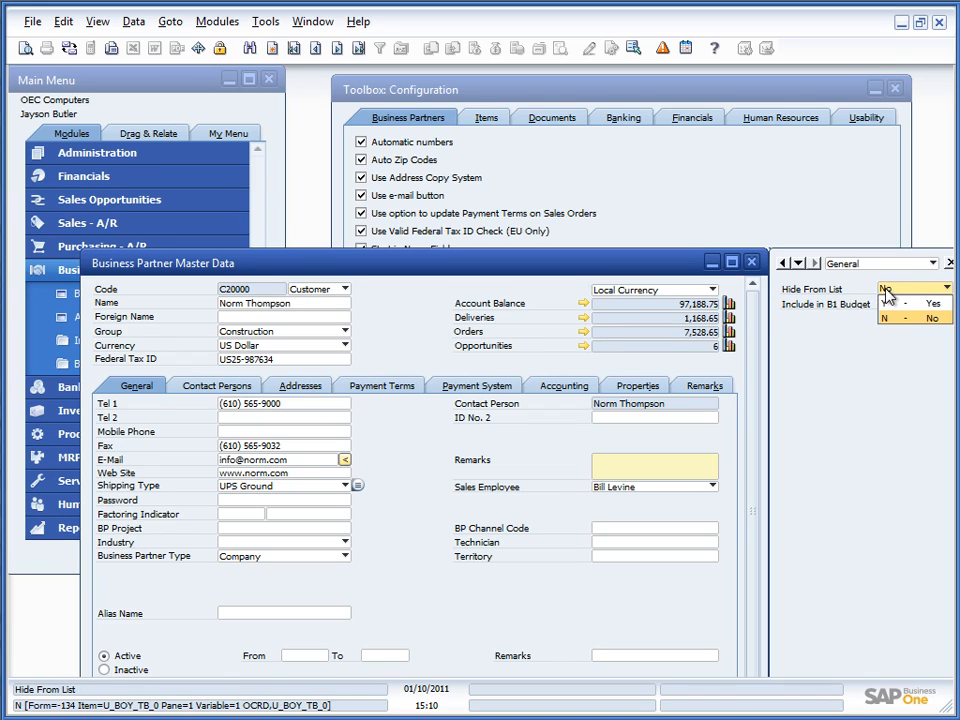
click(893, 303)
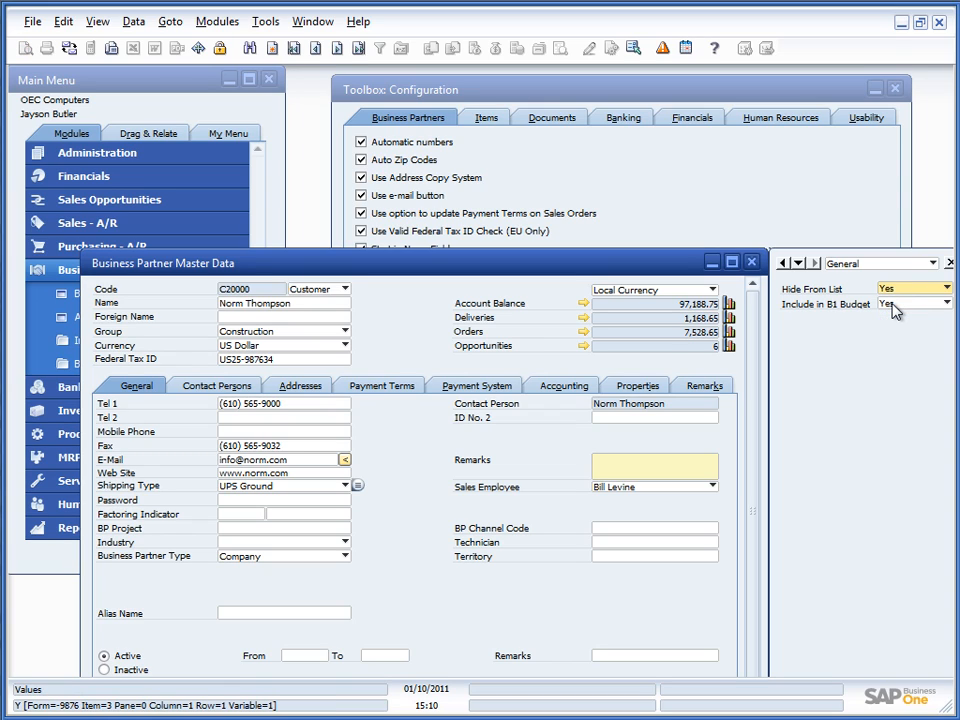
key(Return)
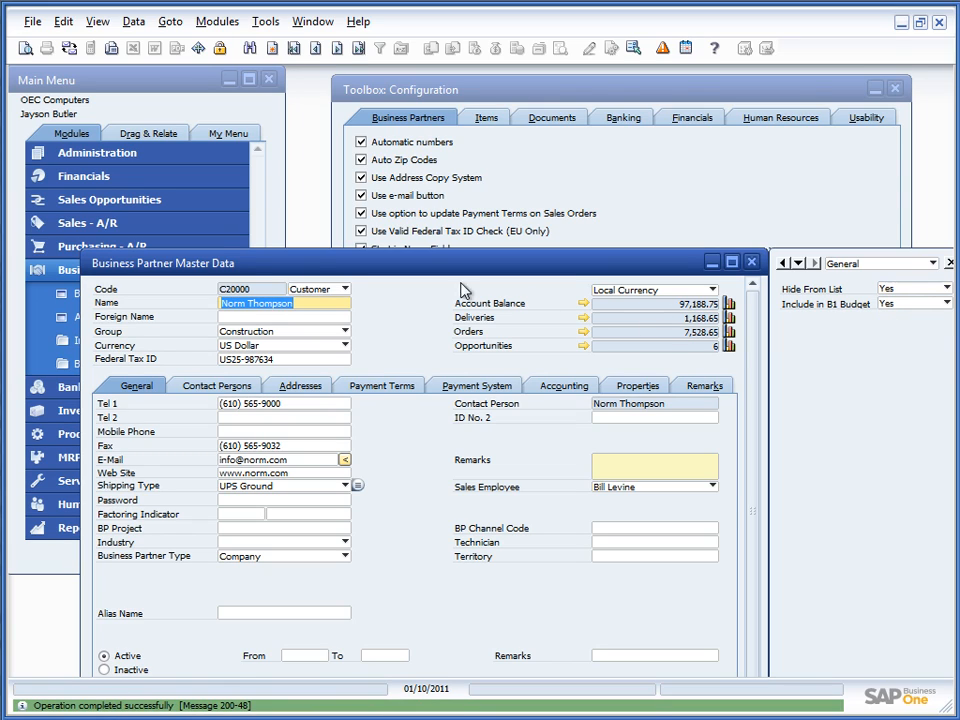
Step: Confirm the hidden partner is missing from a new sales order's customer list, then discard the order
click(112, 225)
click(96, 200)
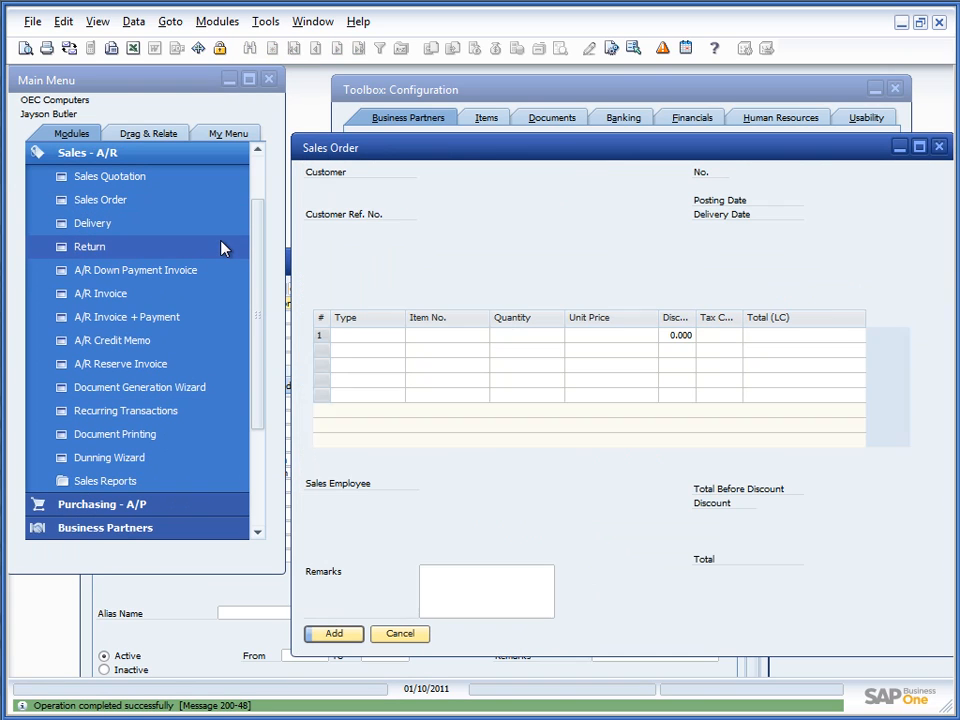
key(Tab)
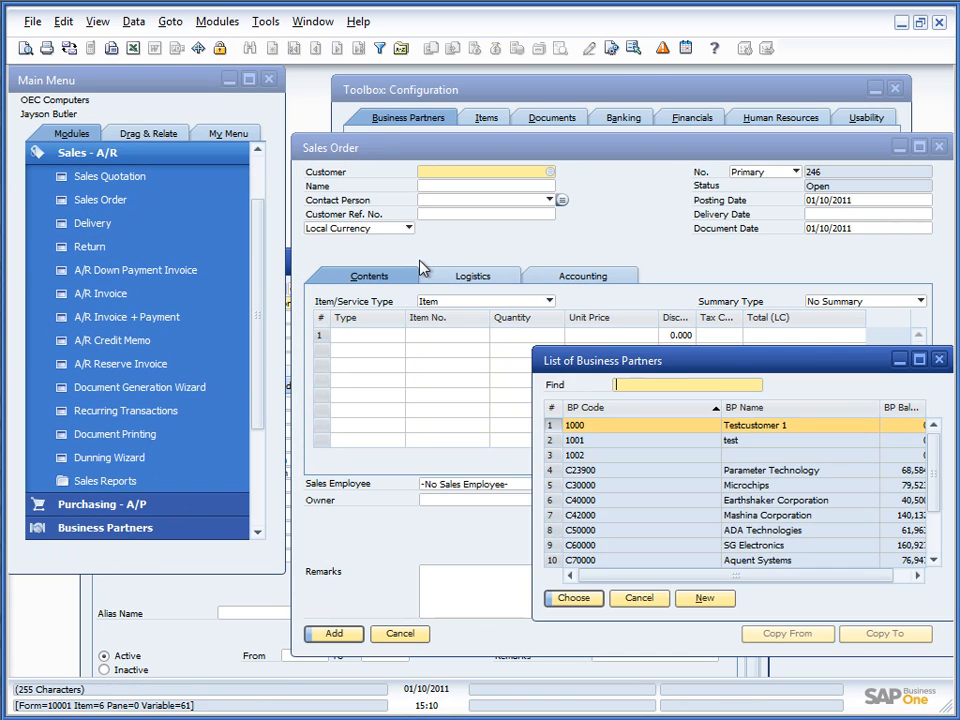
click(638, 598)
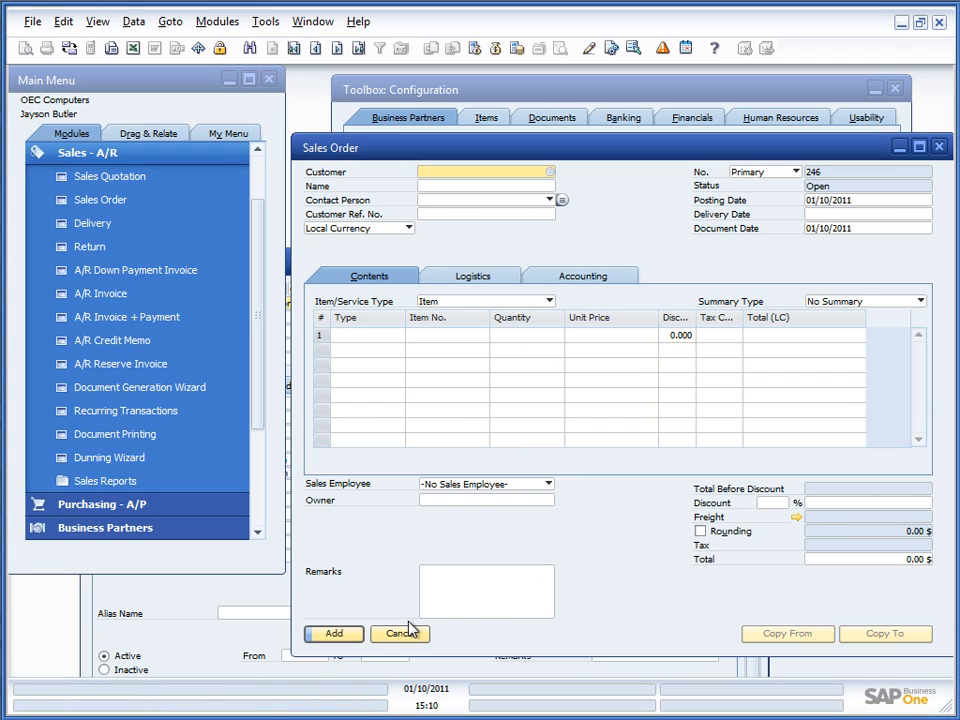
click(410, 640)
Step: Set Hide From List back to No, confirm the partner reappears in the sales order list, and close its record
click(917, 289)
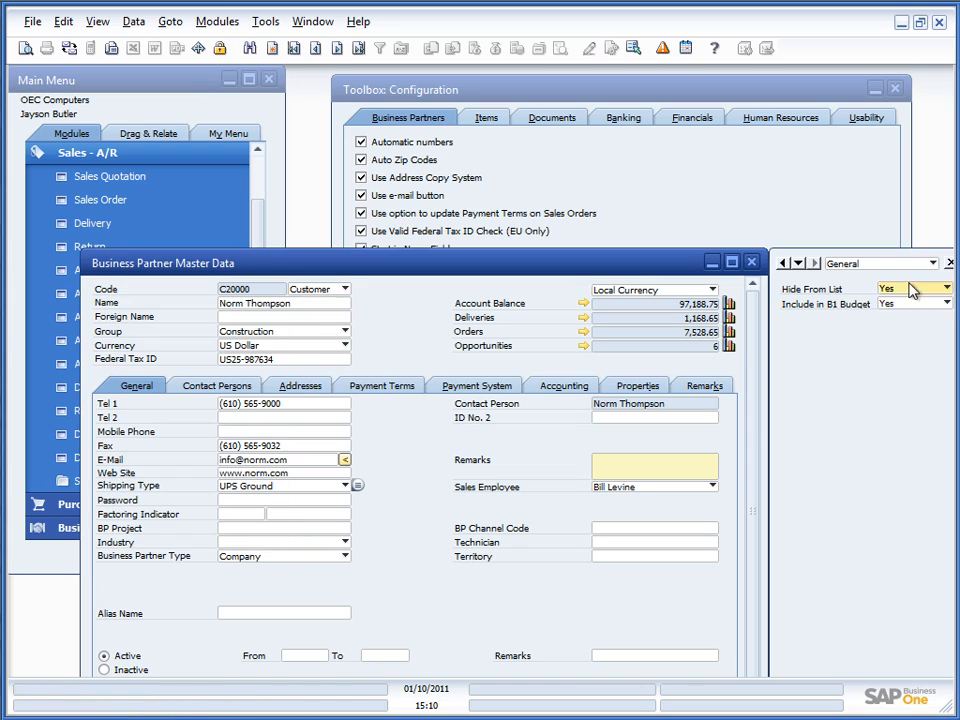
click(908, 316)
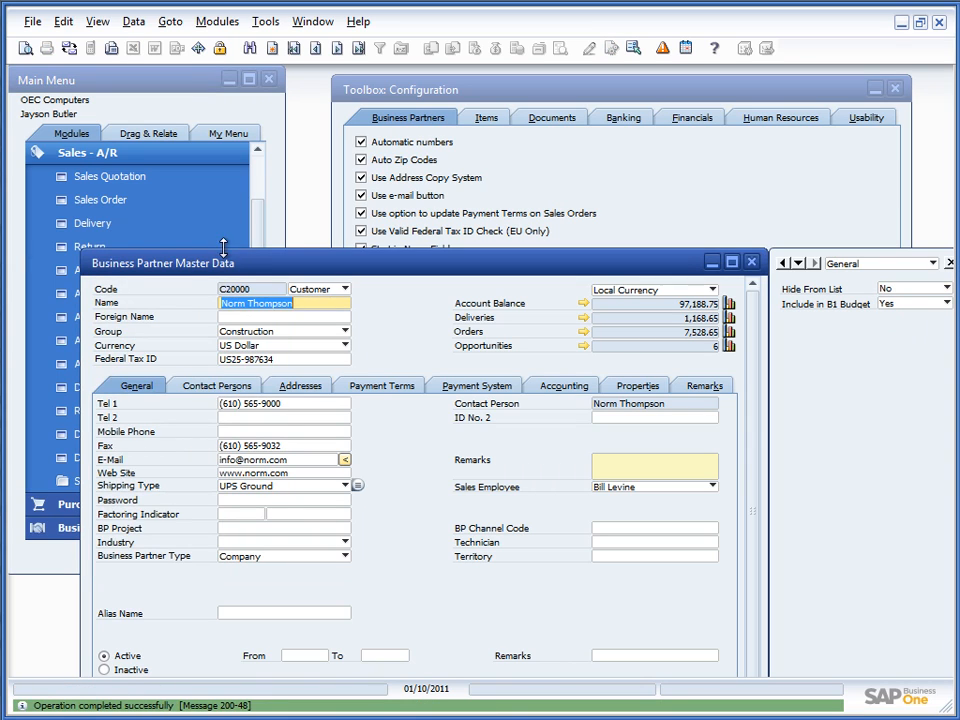
click(128, 204)
click(128, 201)
key(Tab)
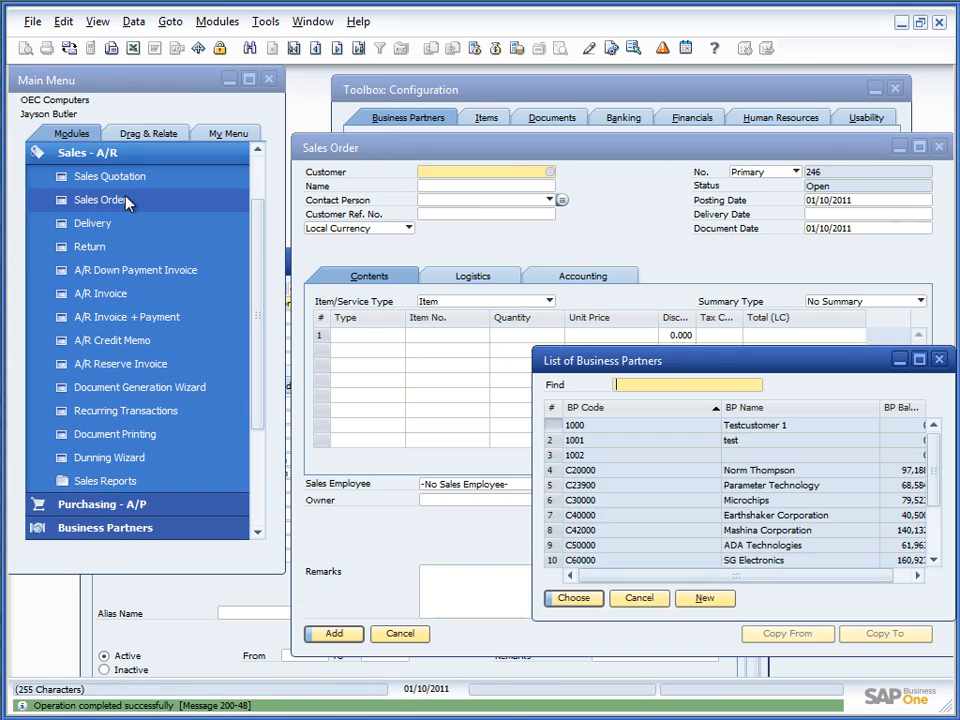
click(763, 472)
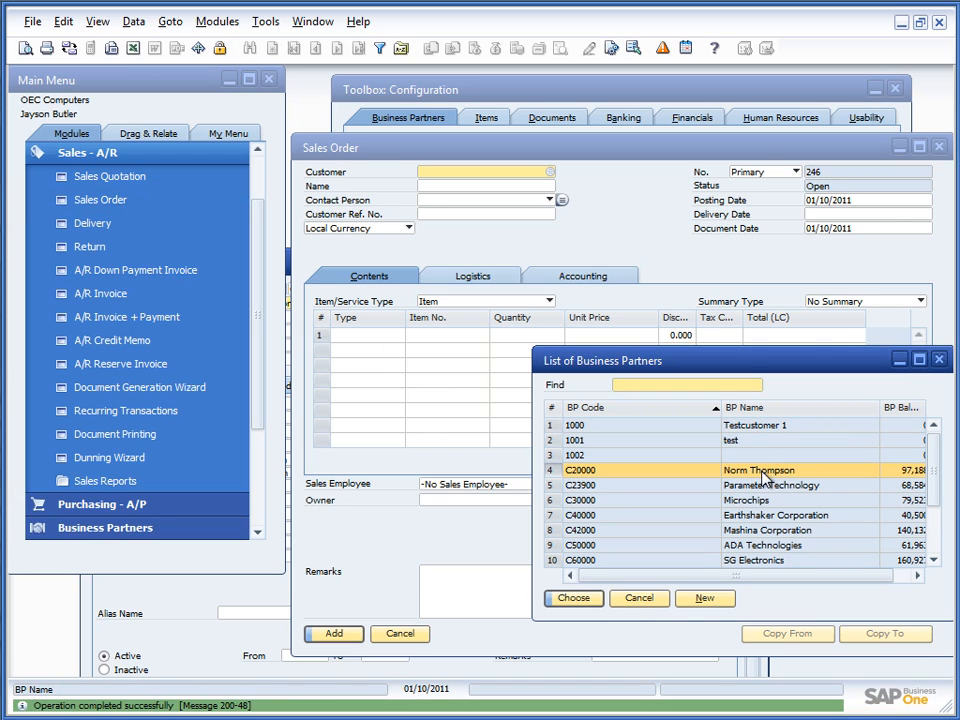
click(629, 608)
click(396, 692)
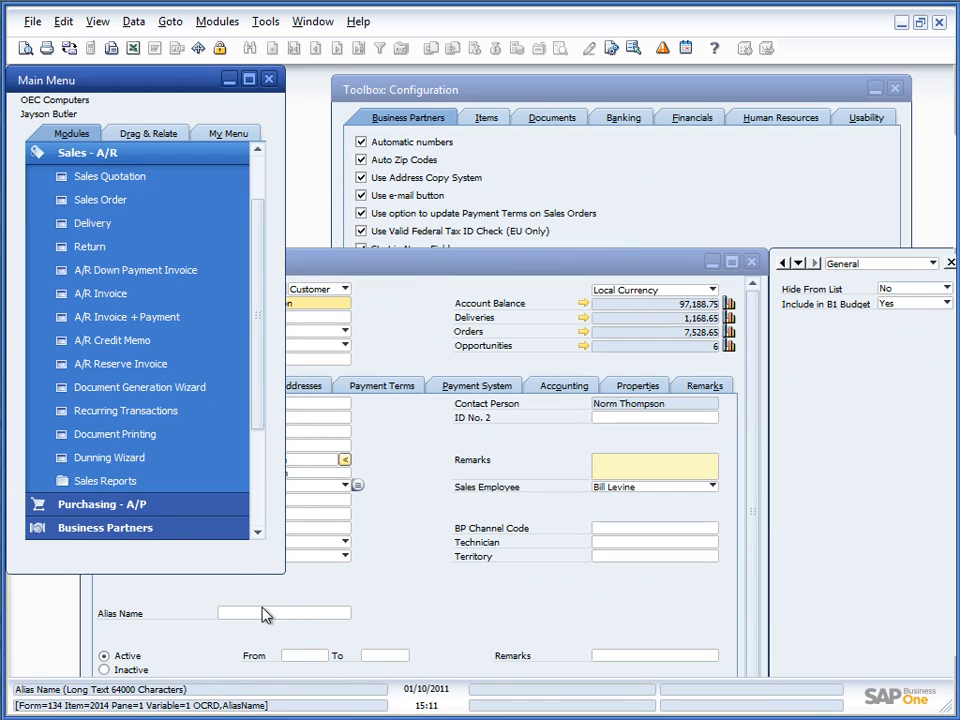
click(751, 262)
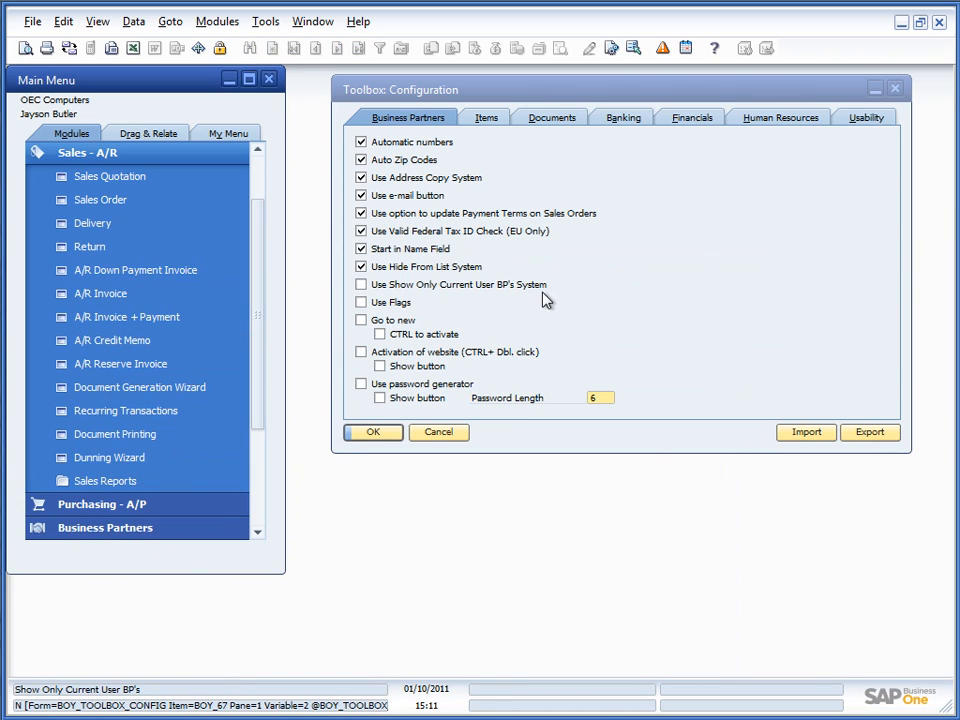
Step: Tick 'Use Show Only Current User BP's System' in the Business Partners toolbox options and update
click(361, 285)
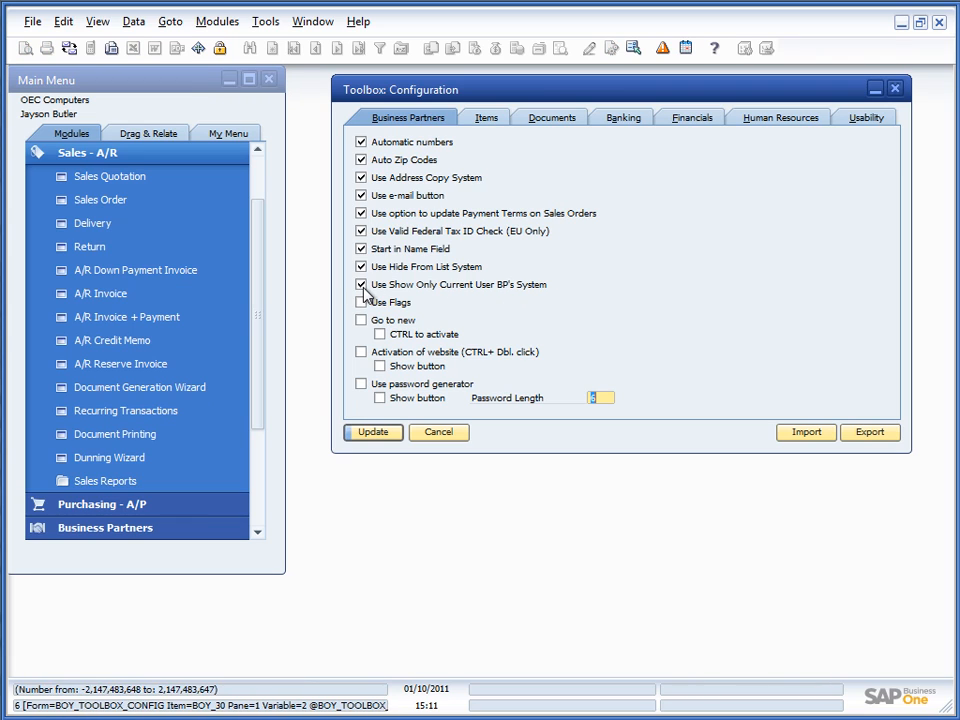
click(353, 429)
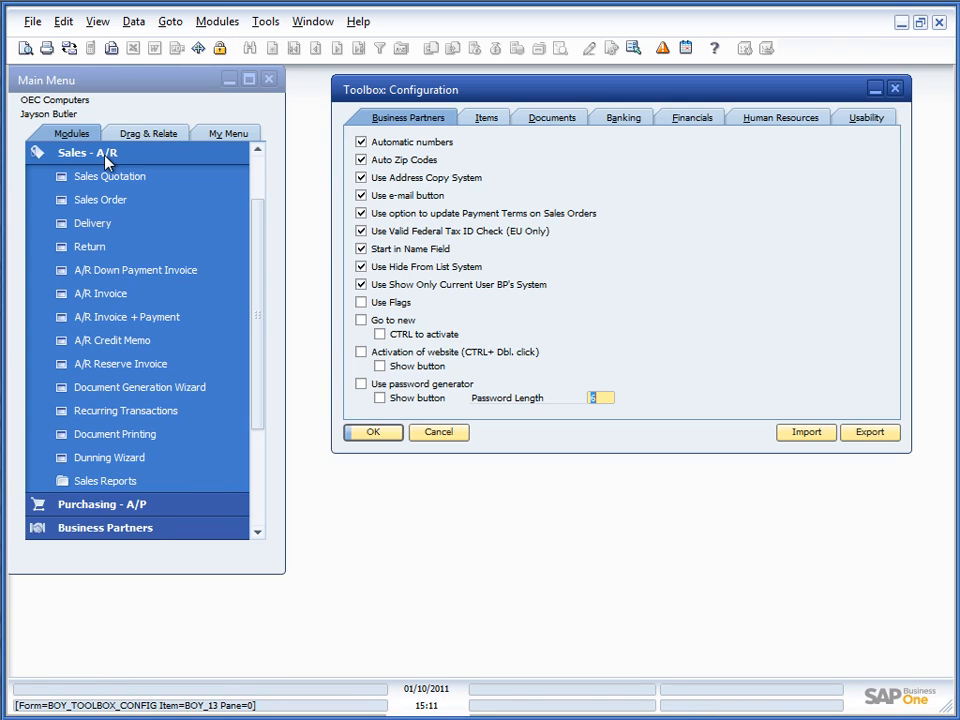
click(98, 152)
click(80, 157)
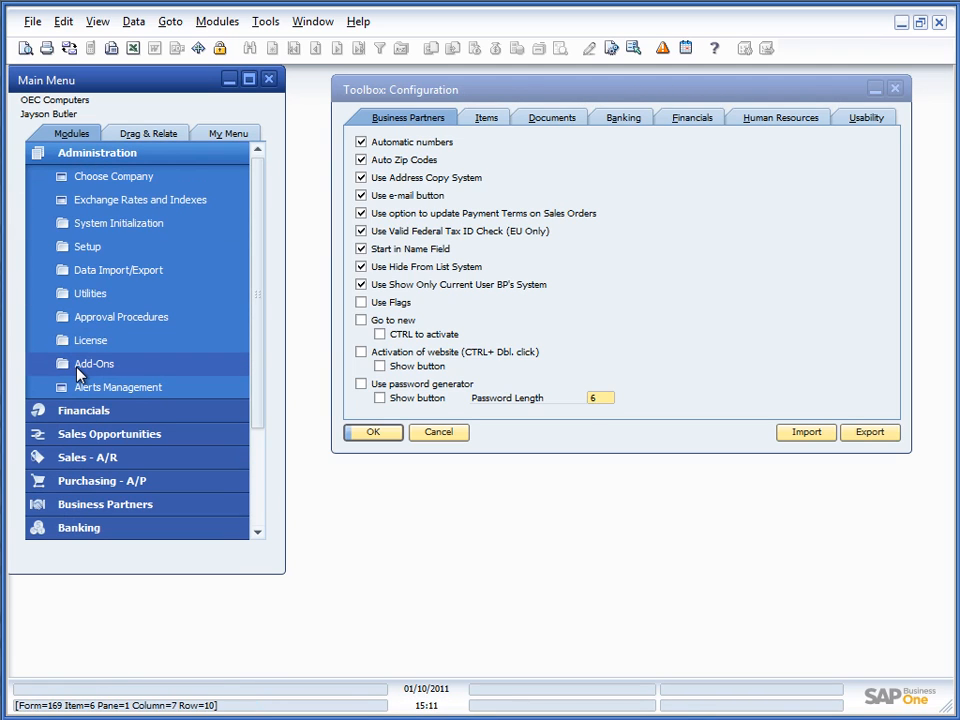
Step: In Setup > General > Sales Employees/Buyers, enter a B1 Username for row 3 and update
click(82, 246)
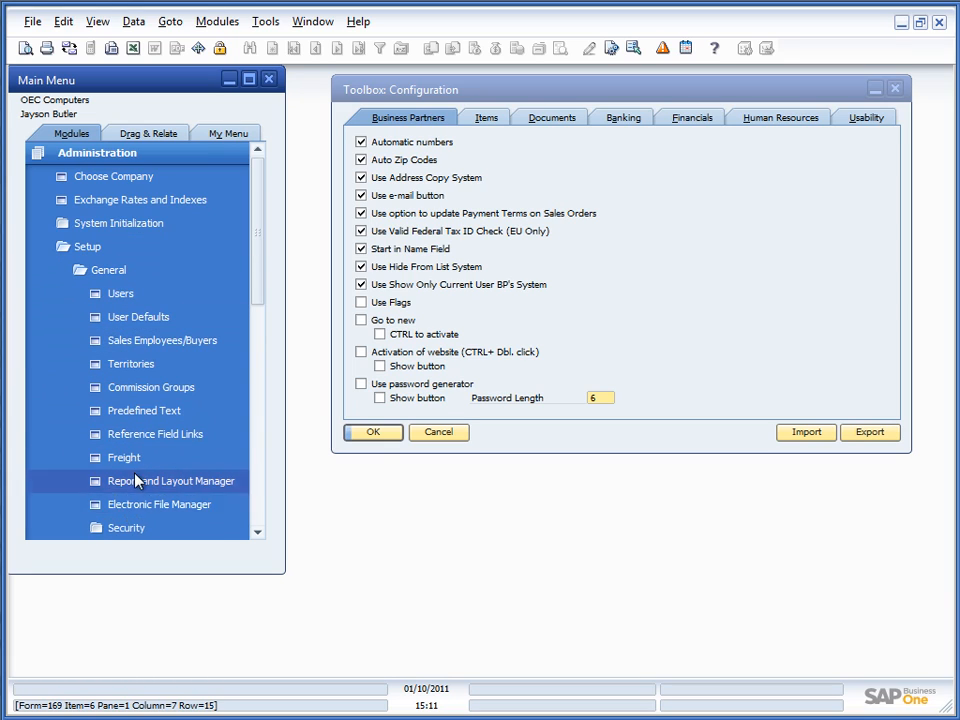
scroll(130, 480, down, 1)
click(140, 268)
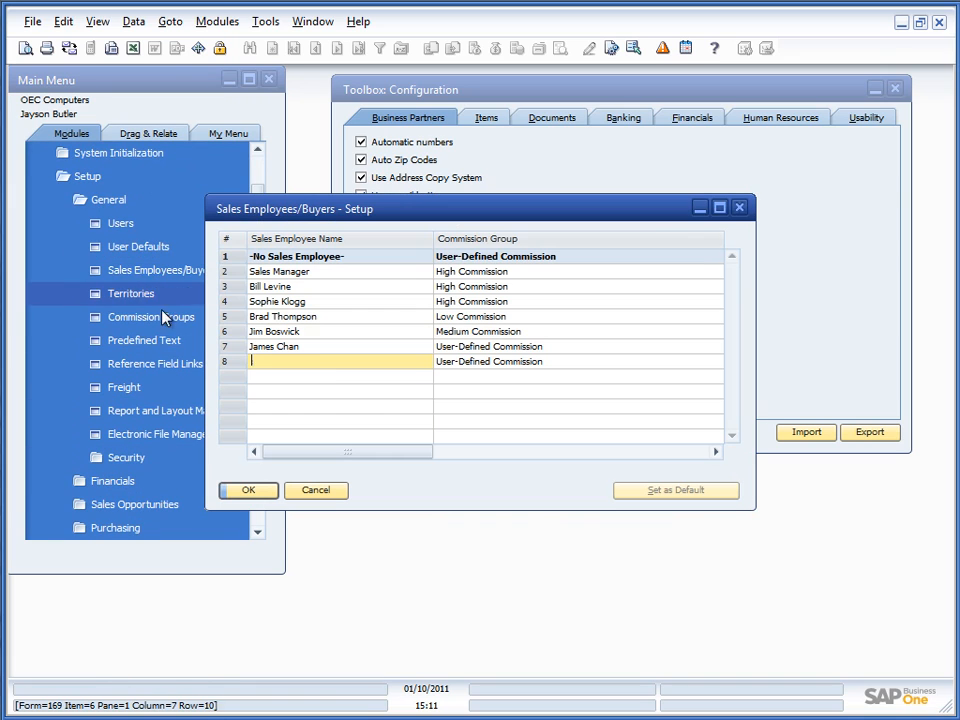
click(240, 288)
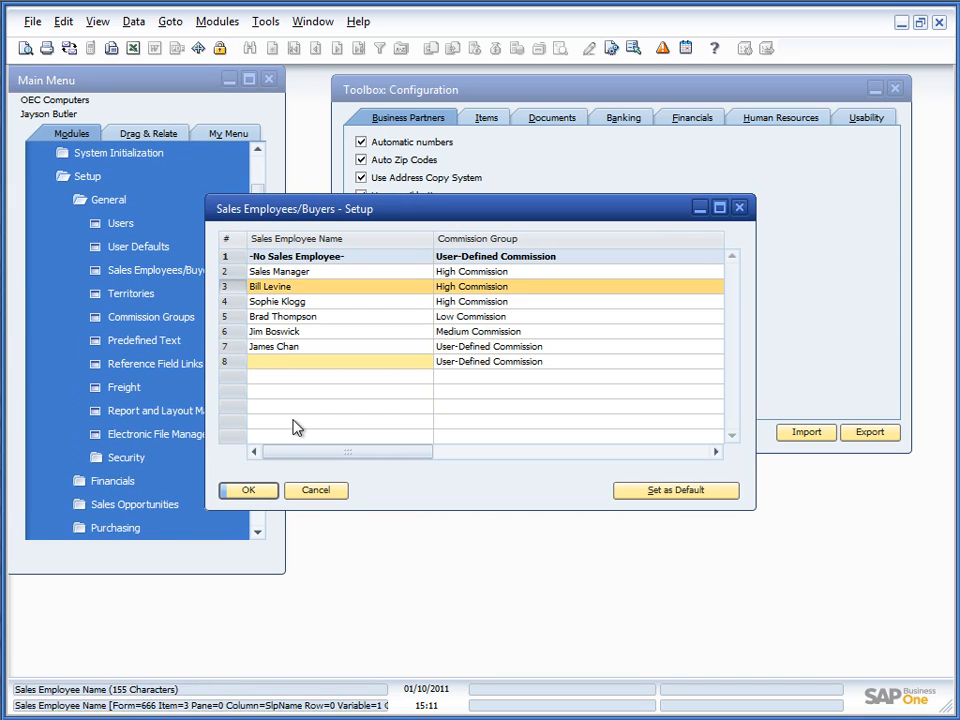
drag(349, 457, 600, 418)
click(551, 289)
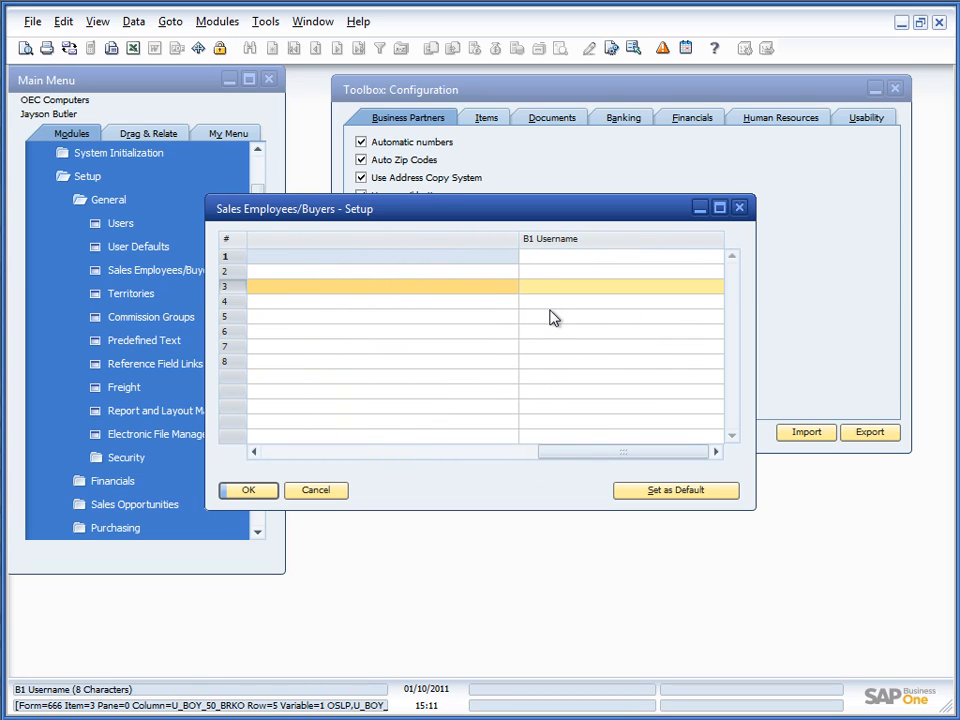
text(manager)
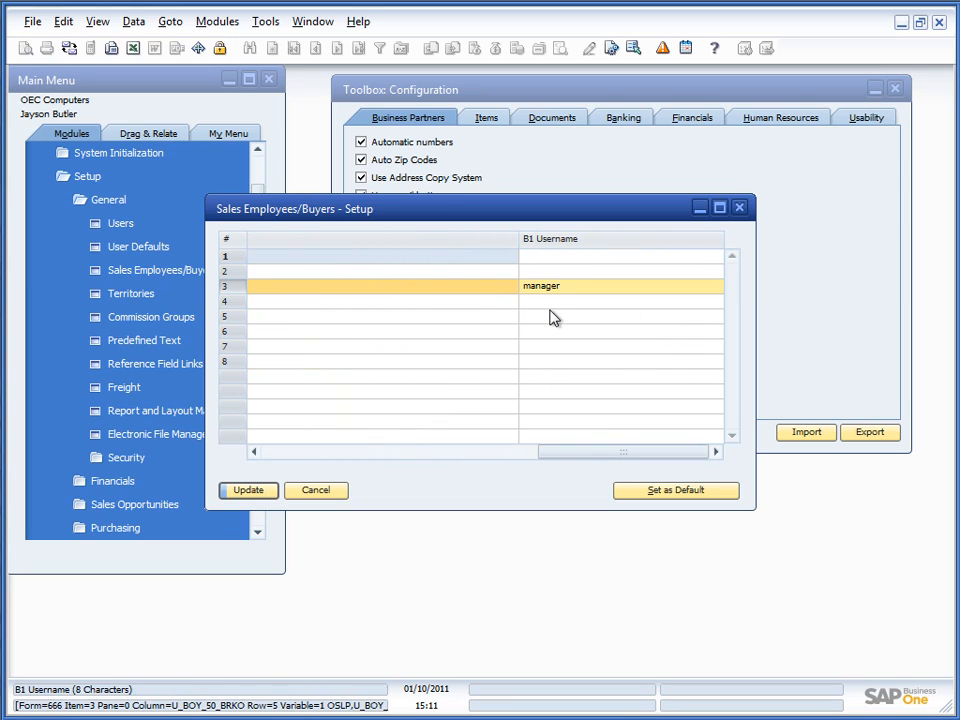
click(250, 492)
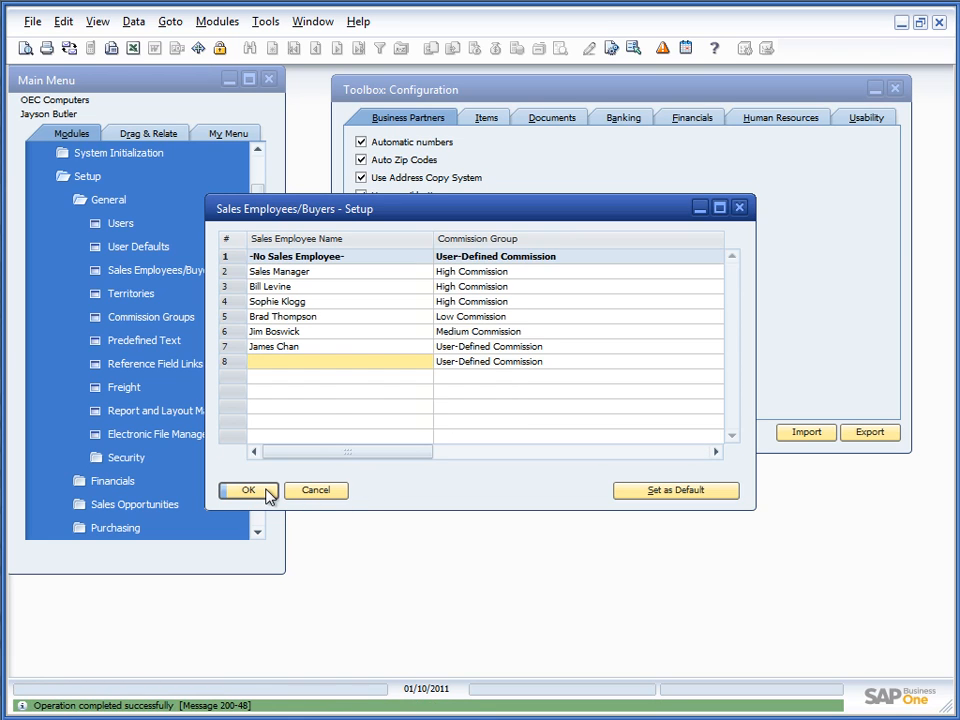
click(268, 492)
drag(253, 253, 249, 521)
click(100, 366)
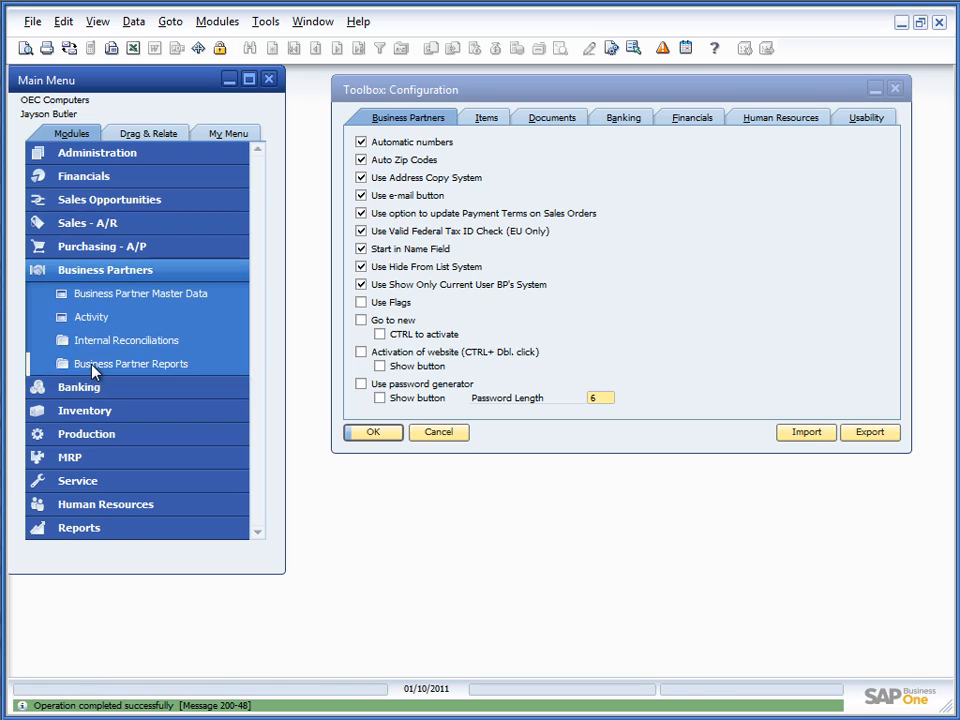
Step: Browse forward and back through several customer records in Business Partner Master Data, then close it
click(152, 292)
key(ctrl+Right)
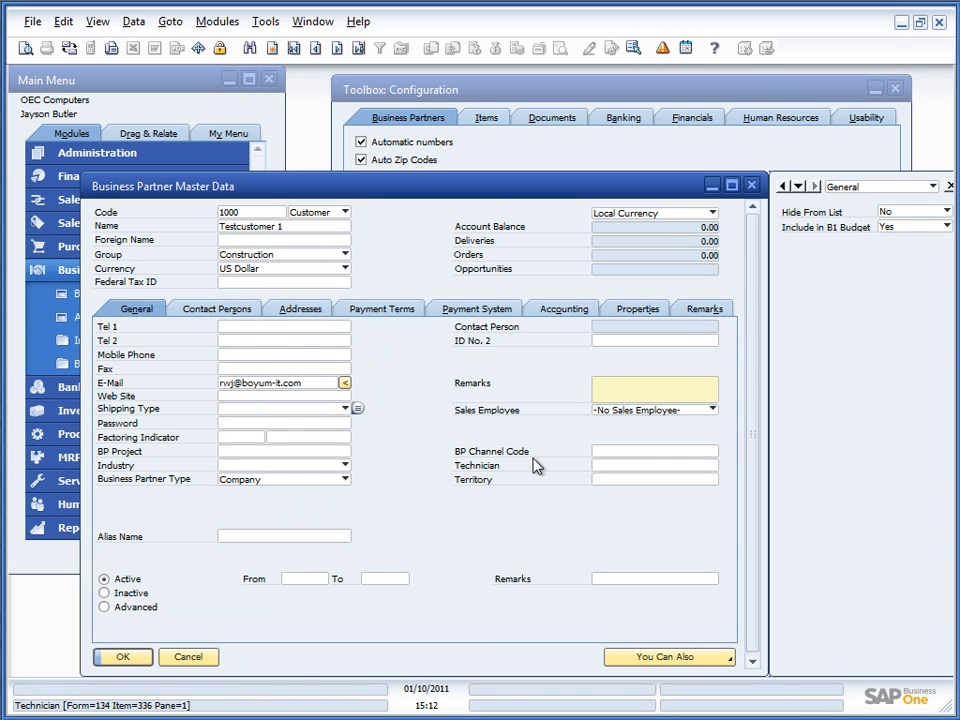
key(ctrl+Right)
key(ctrl+Right)
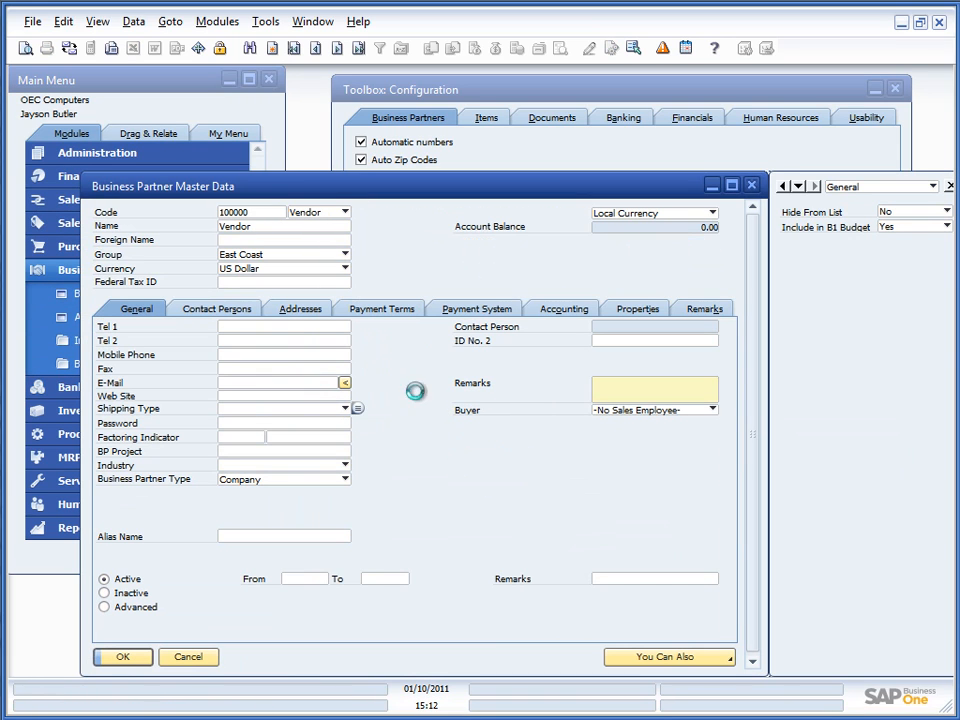
key(ctrl+Right)
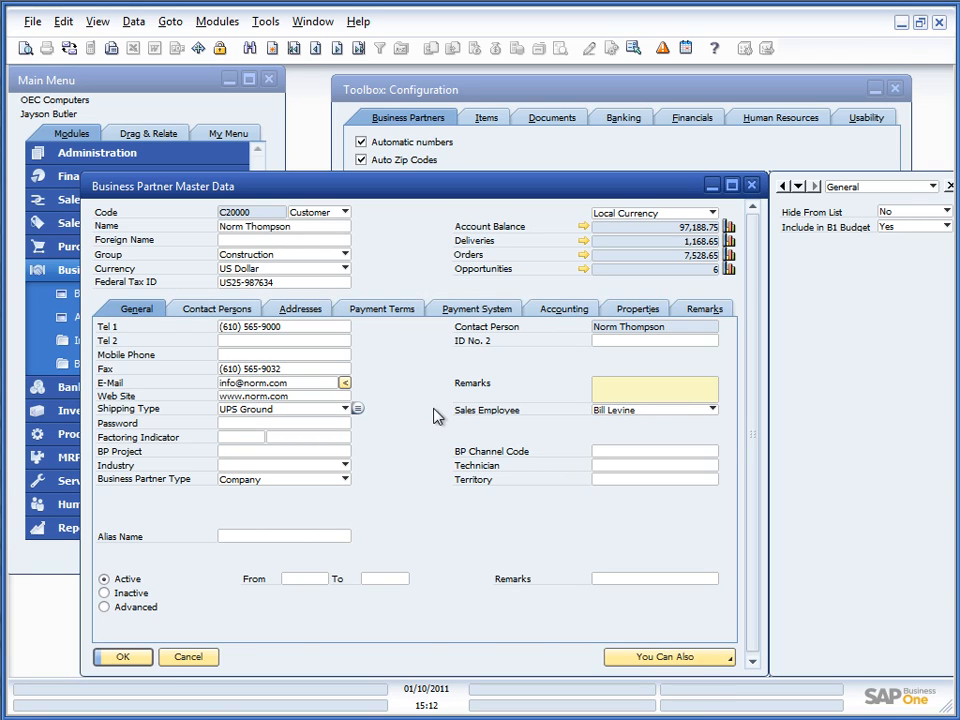
key(ctrl+Right)
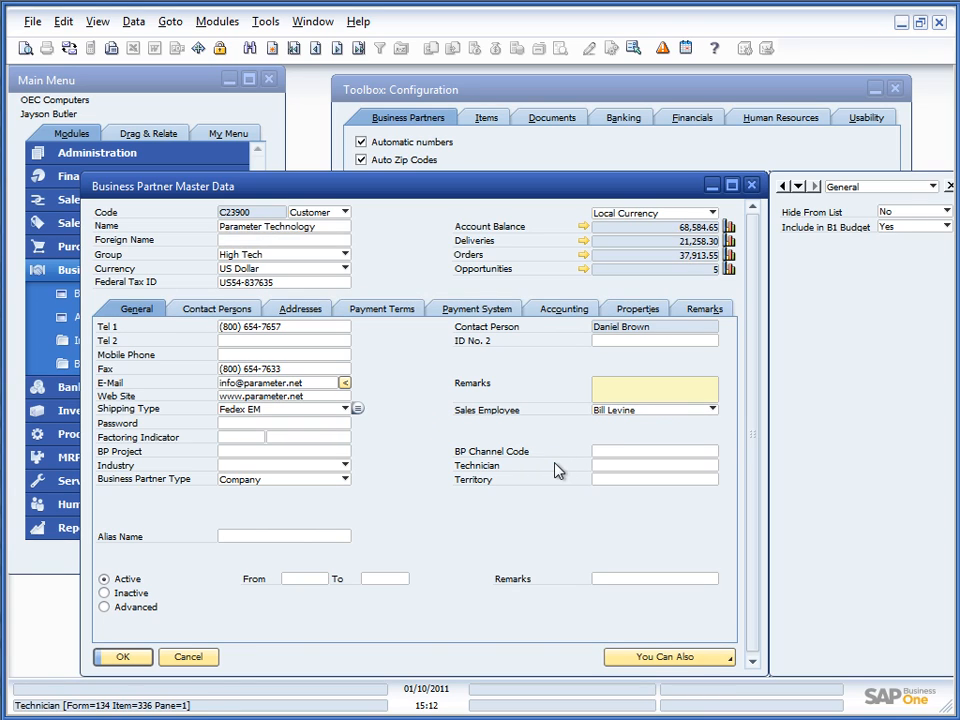
key(ctrl+Right)
key(ctrl+Right)
key(ctrl+Right)
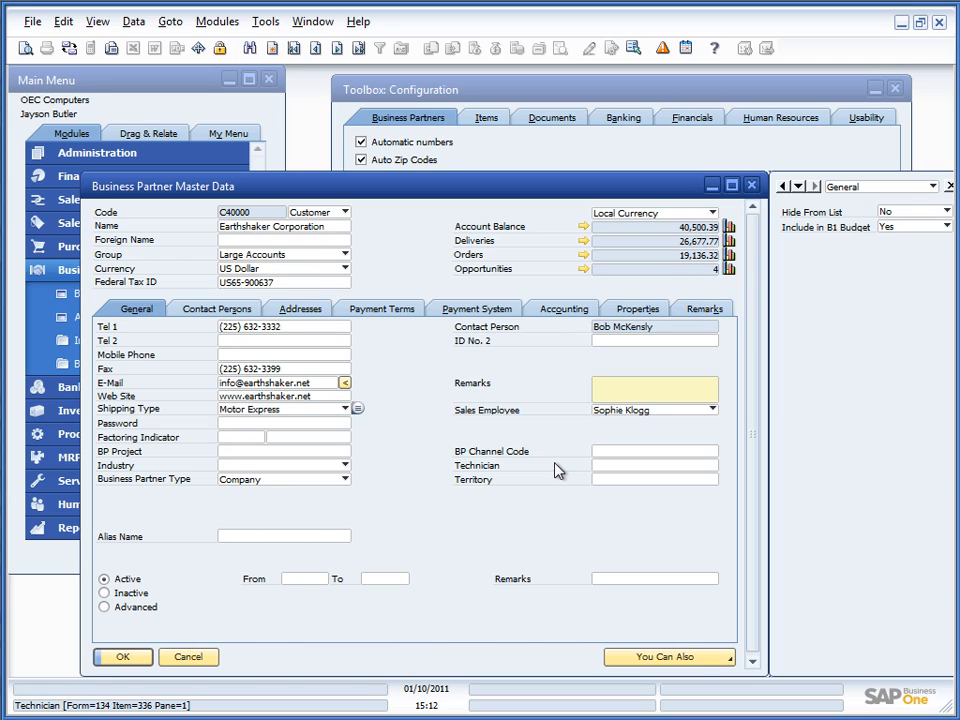
key(ctrl+Left)
key(ctrl+Right)
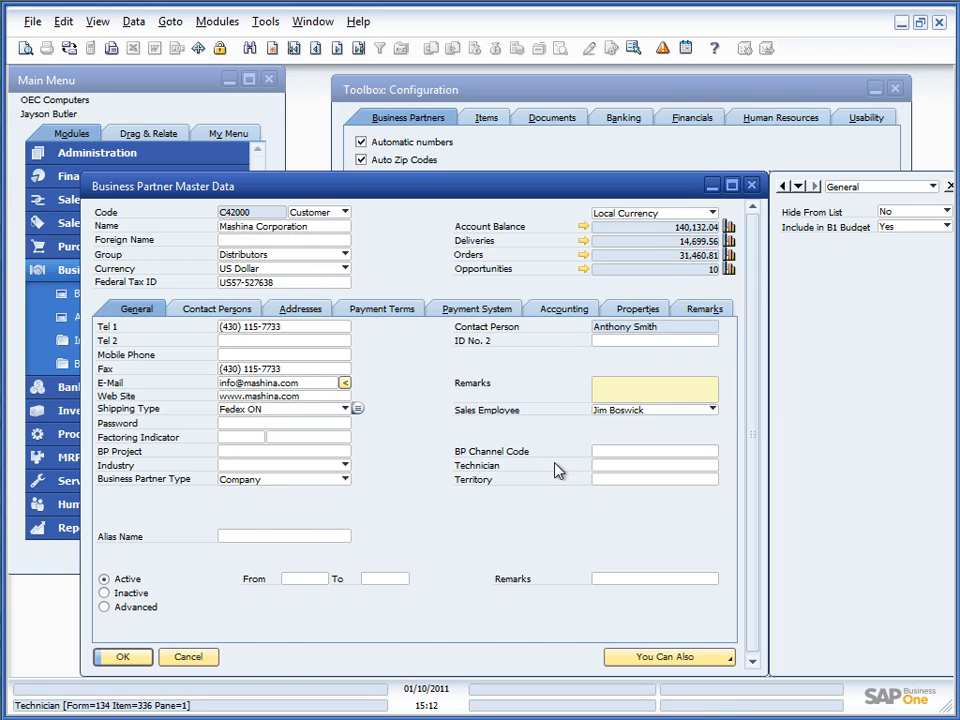
key(ctrl+Right)
key(ctrl+Left)
key(ctrl+Left)
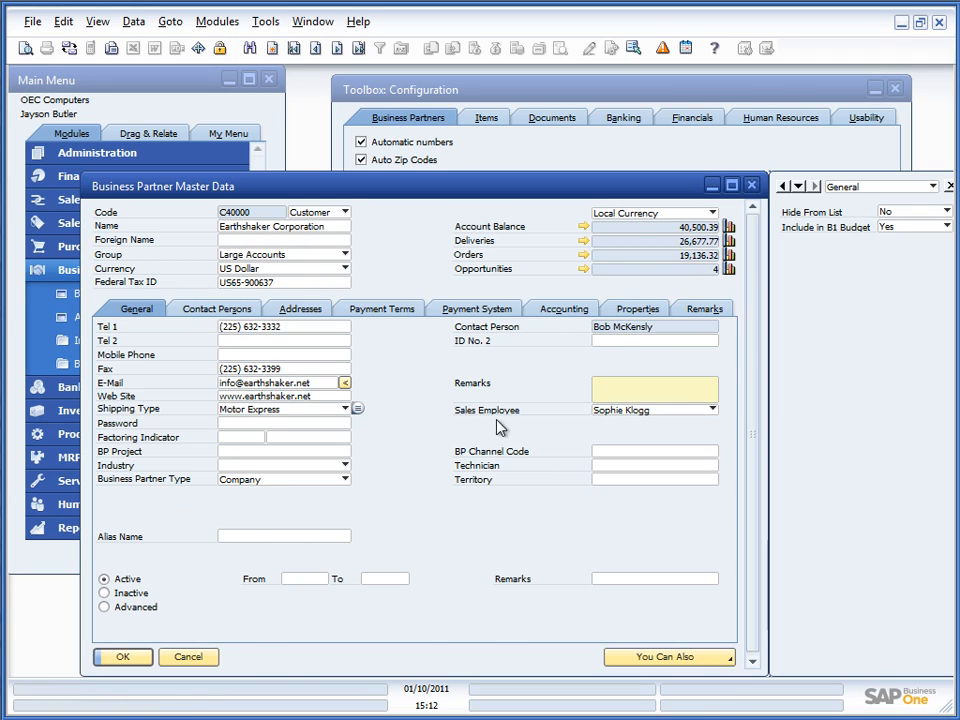
click(194, 659)
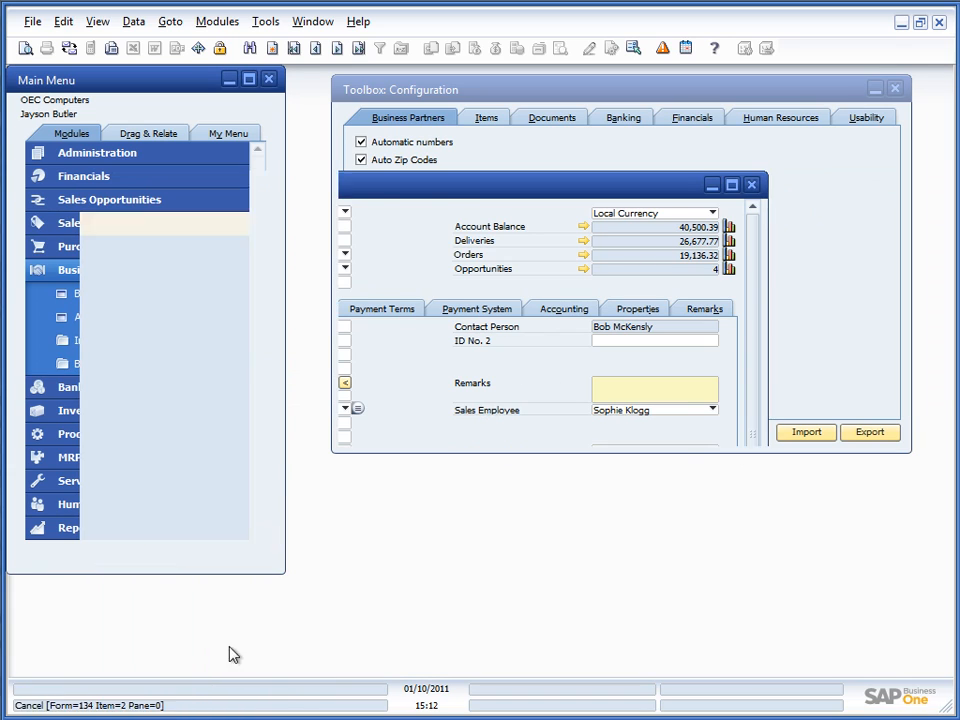
click(71, 273)
click(73, 226)
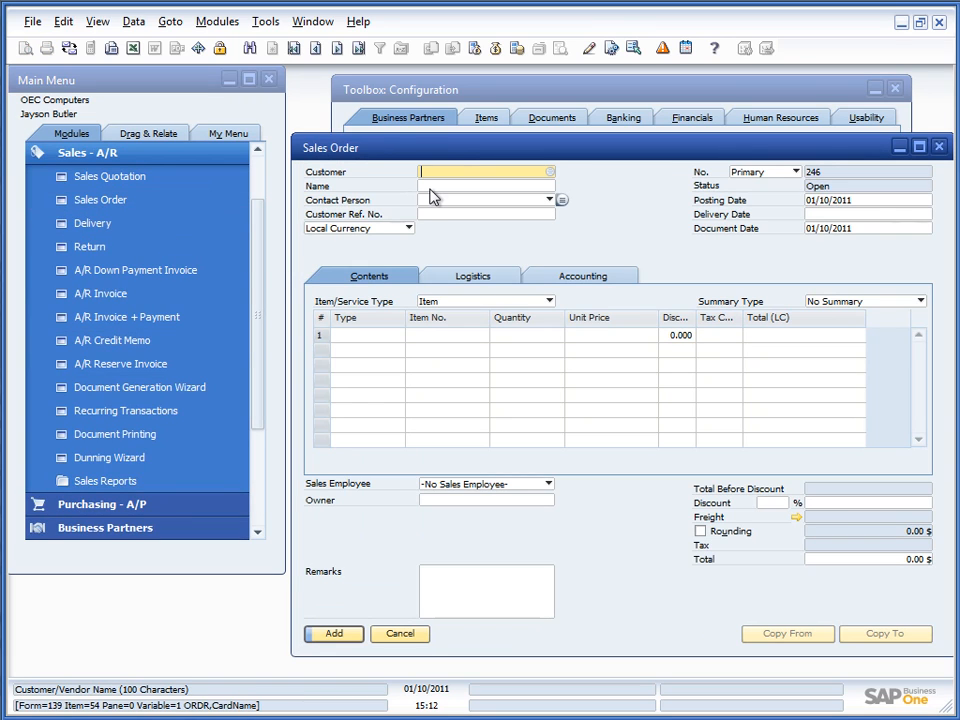
key(Tab)
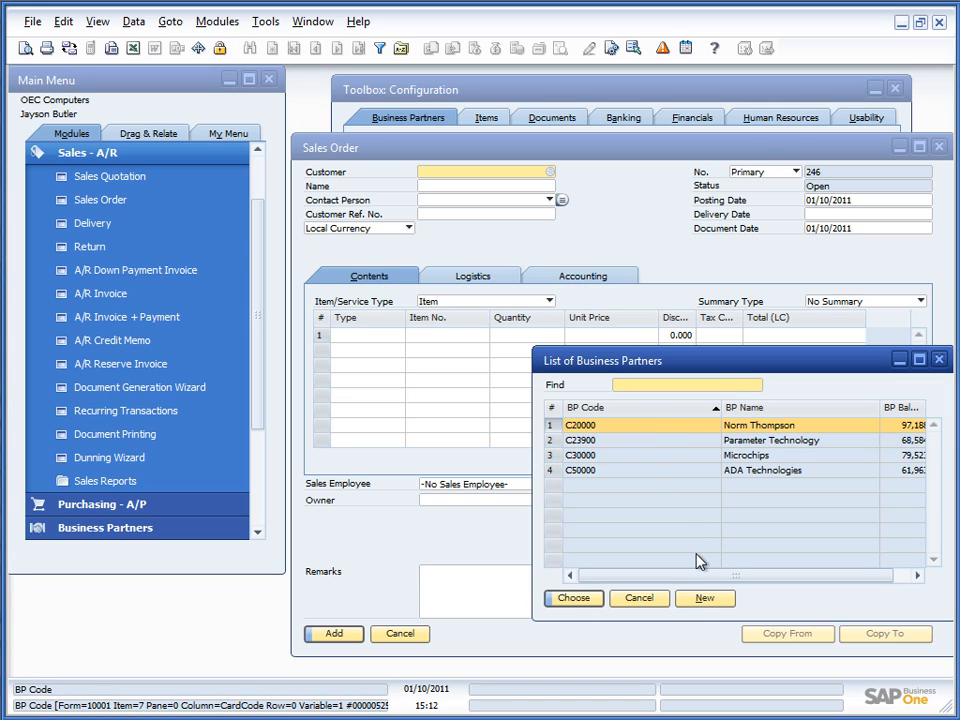
click(640, 605)
click(392, 637)
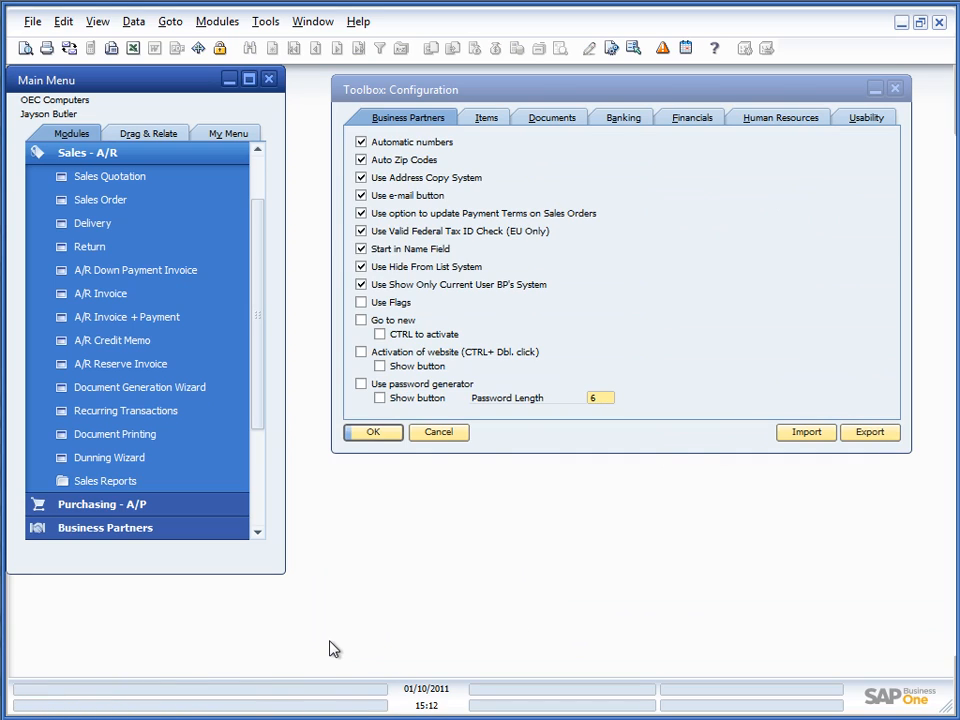
Step: Switch on Use Flags and save the Toolbox settings
click(361, 303)
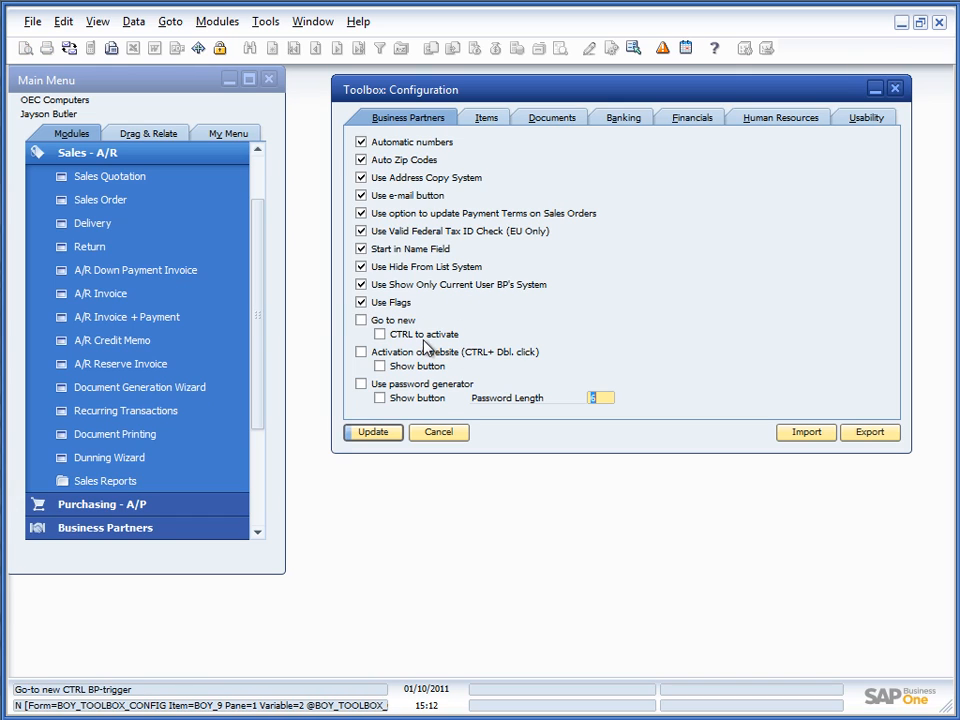
key(Return)
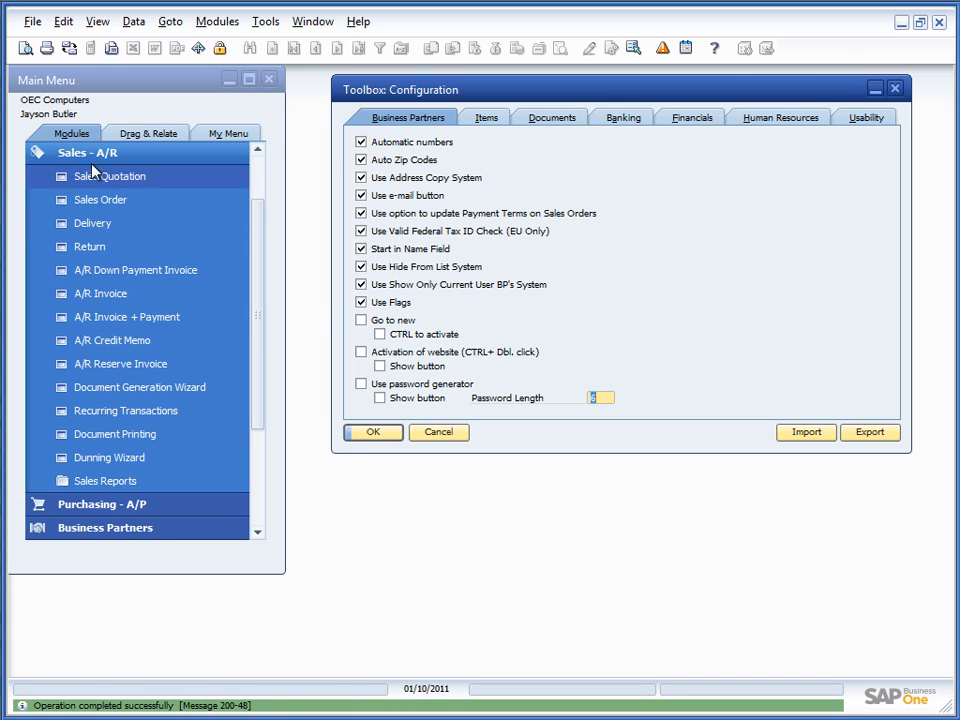
click(92, 153)
click(108, 272)
Step: Browse business partner records, view the Addresses tab, and close the form
click(127, 300)
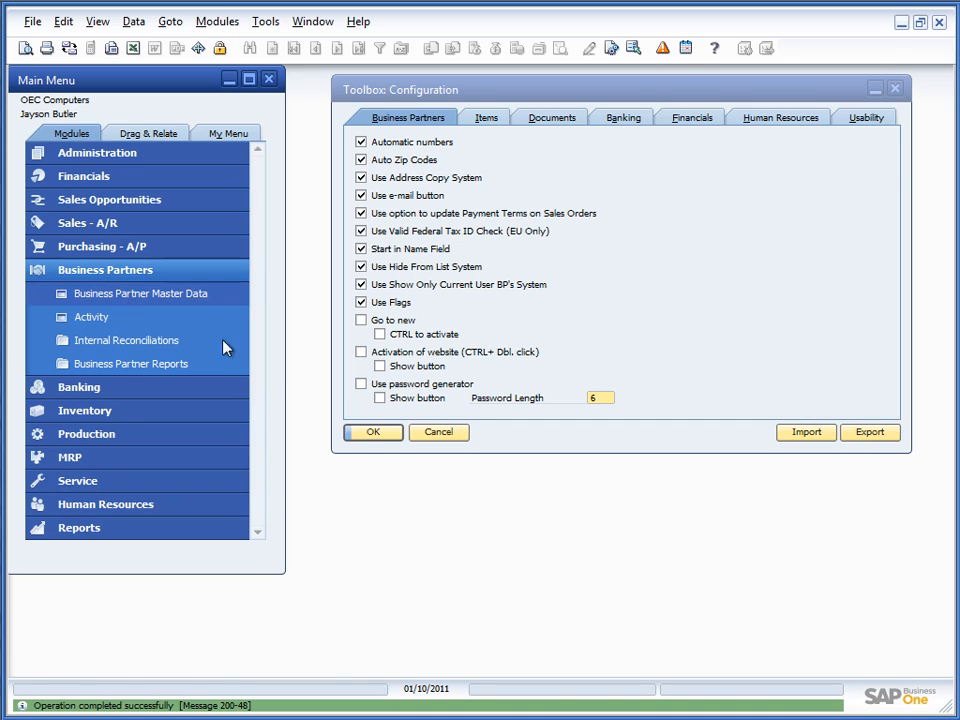
key(ctrl+Right)
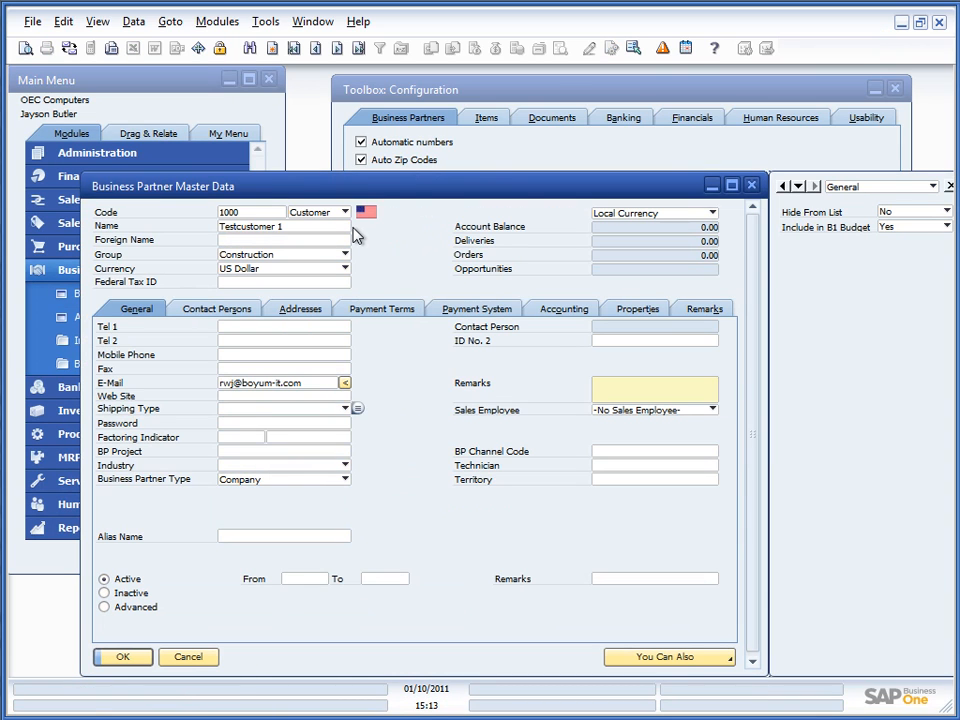
key(ctrl+Right)
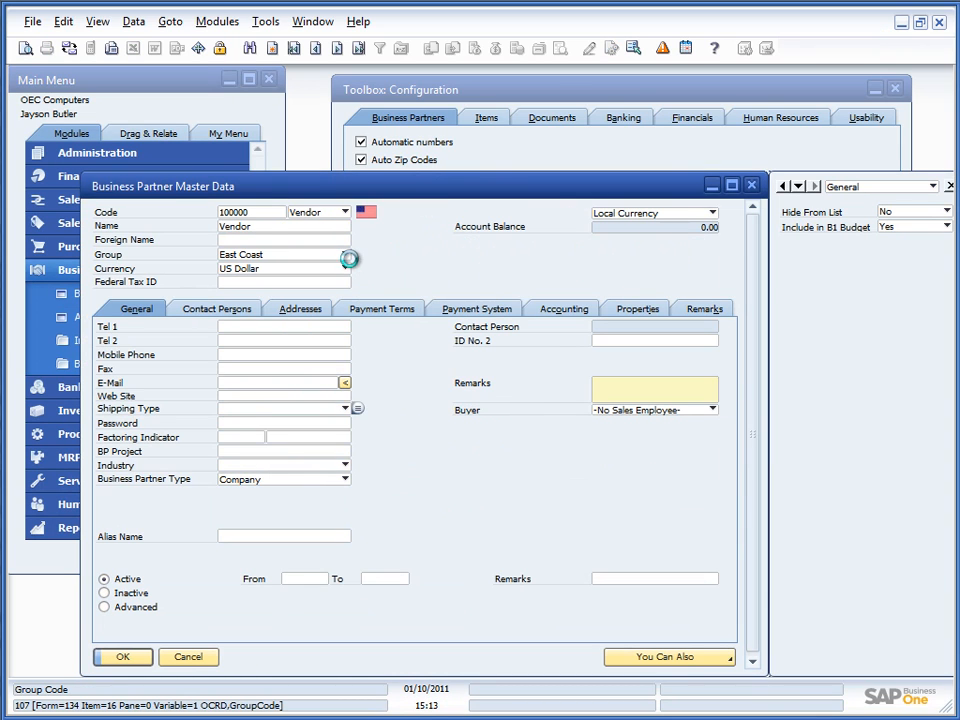
key(ctrl+Right)
key(ctrl+Right)
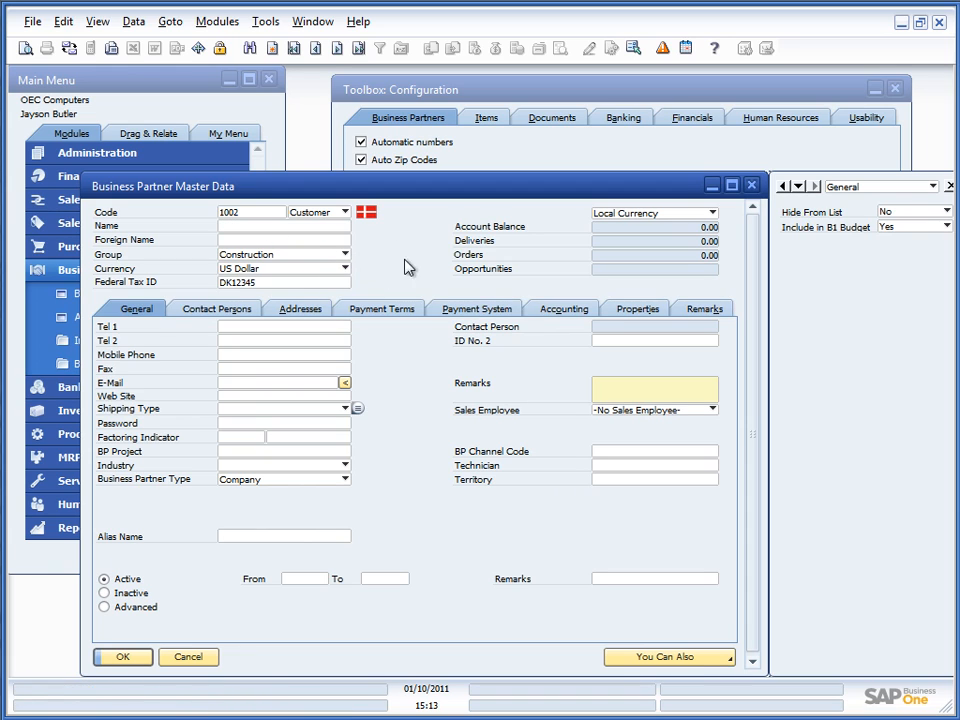
click(305, 313)
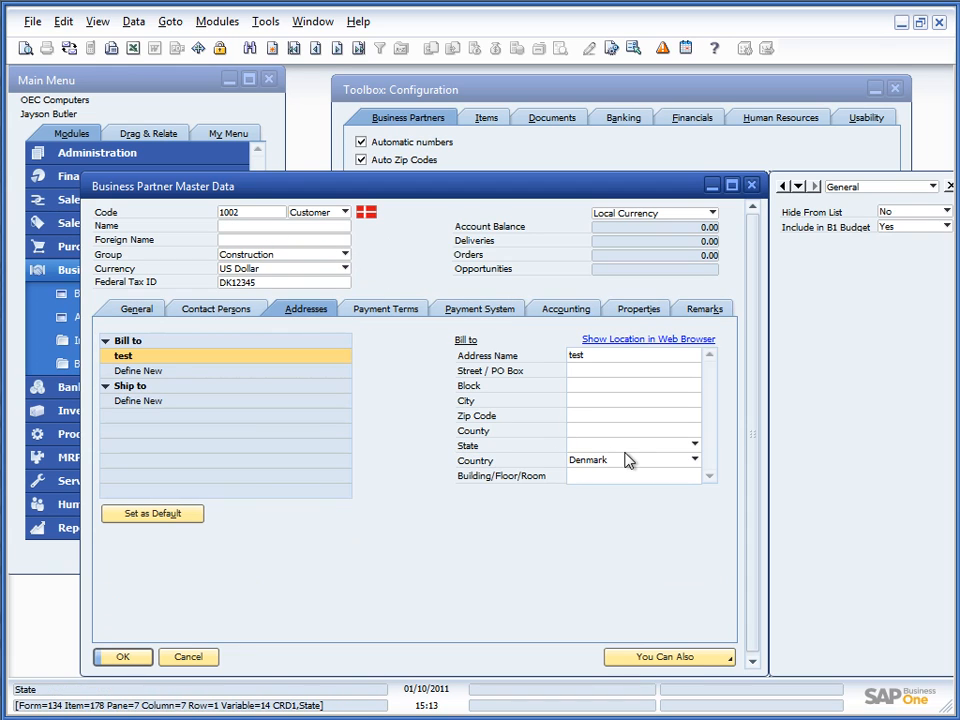
key(ctrl+Right)
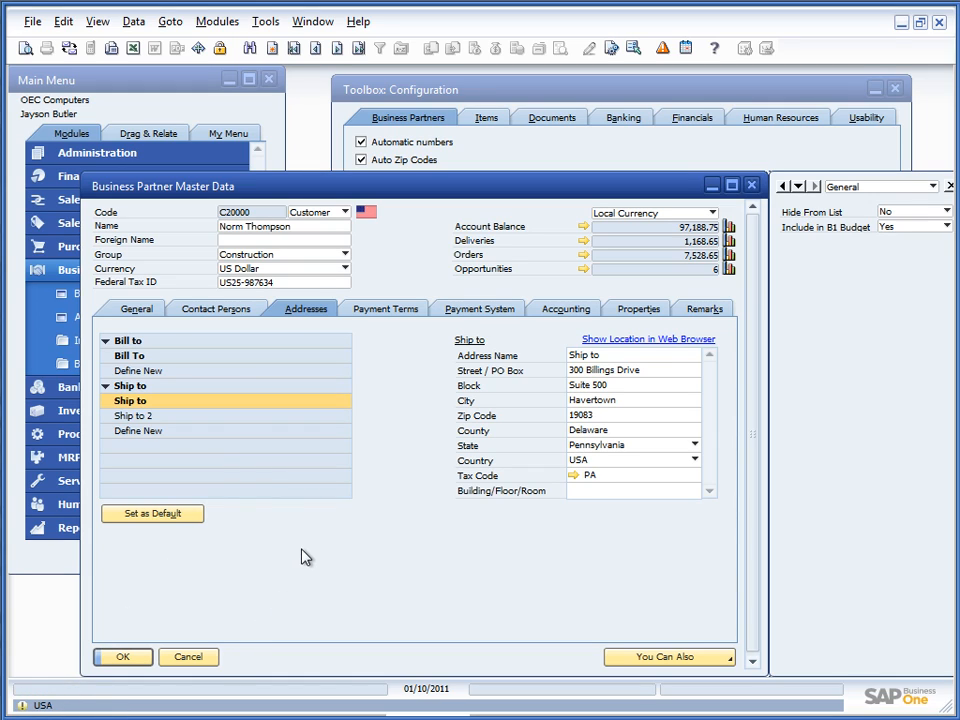
click(188, 656)
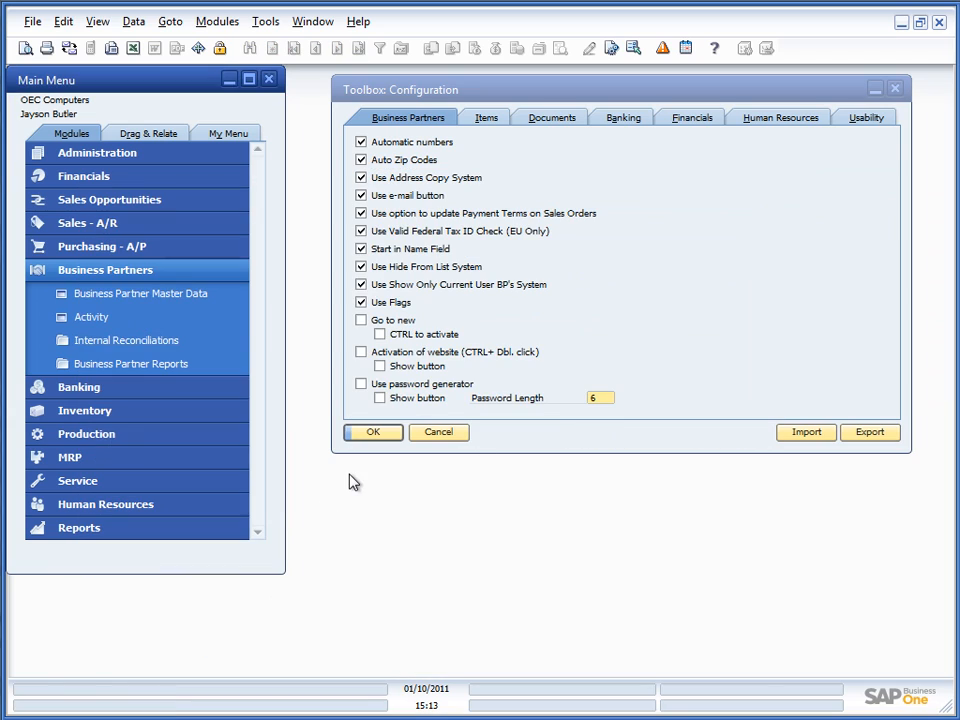
Step: Add test customer TESt1 in Business Partner Master Data and close the form
click(410, 95)
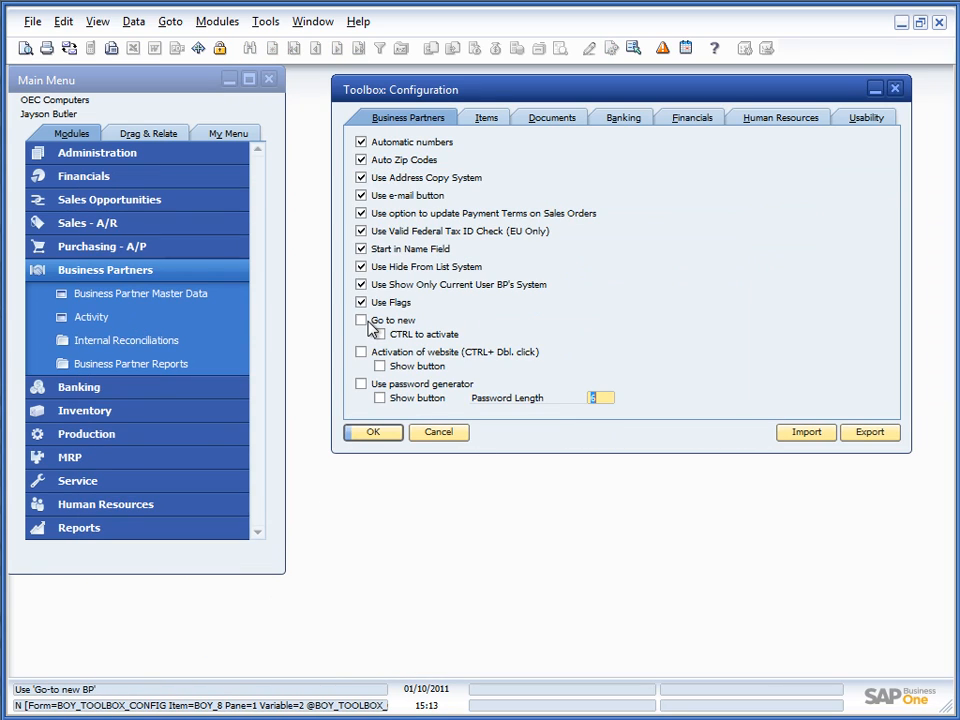
click(171, 295)
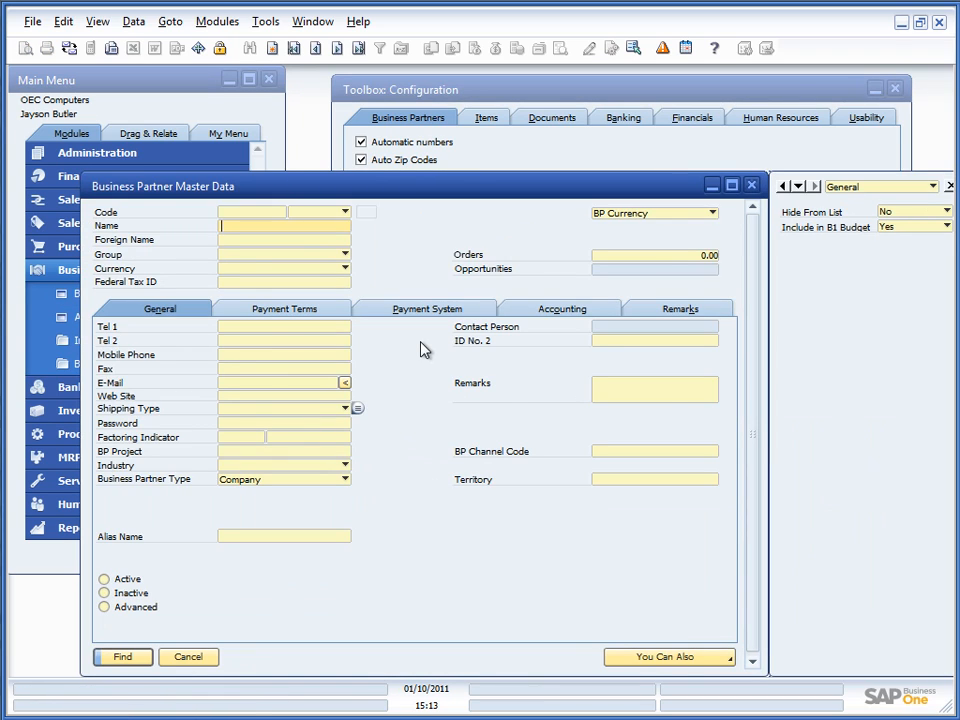
key(ctrl+a)
key(Tab)
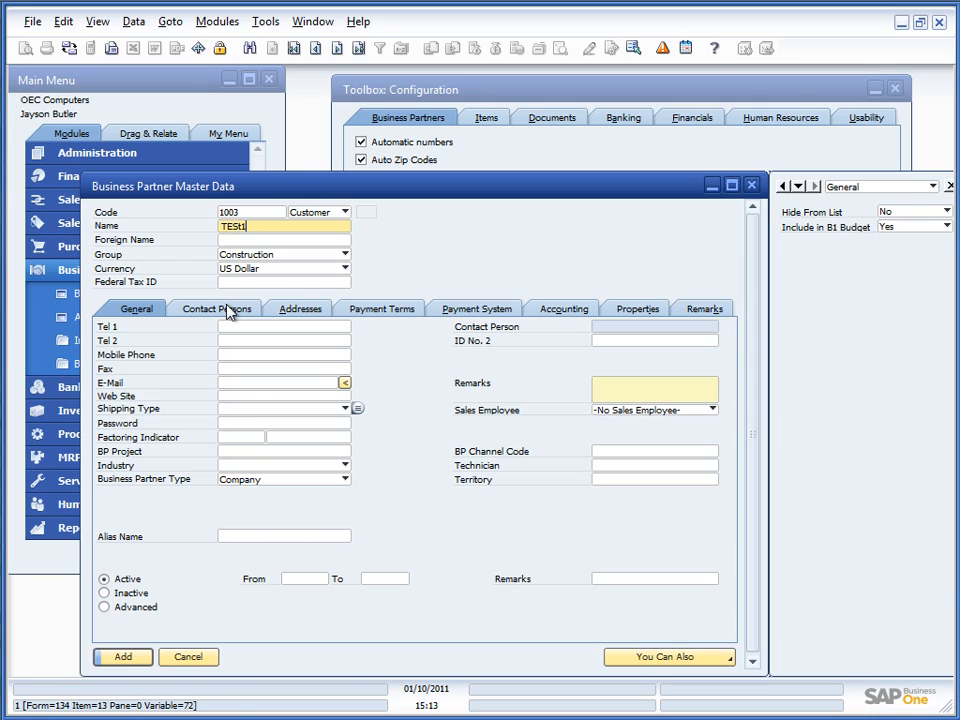
click(124, 664)
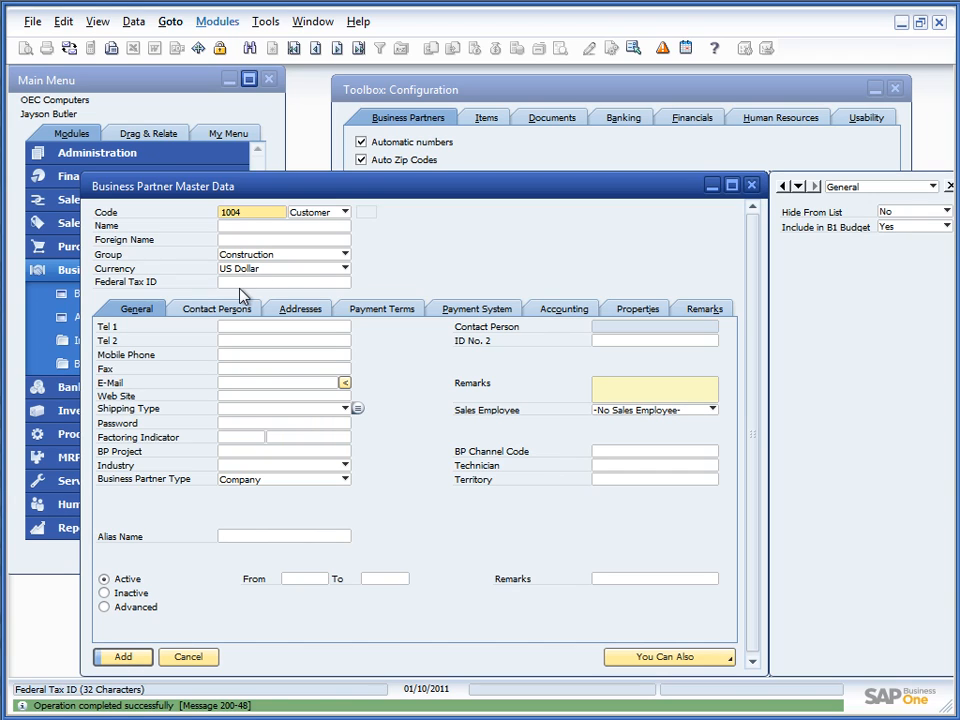
click(195, 664)
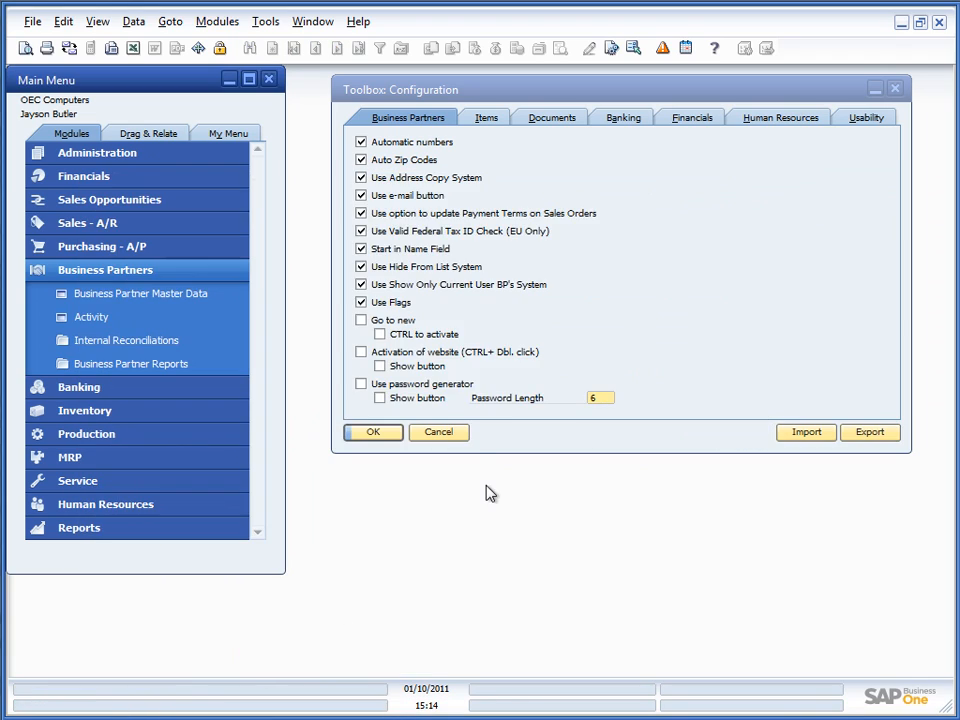
Step: Enable Go to new, save, then add customer TEst2 so the form stays open
click(361, 320)
click(373, 431)
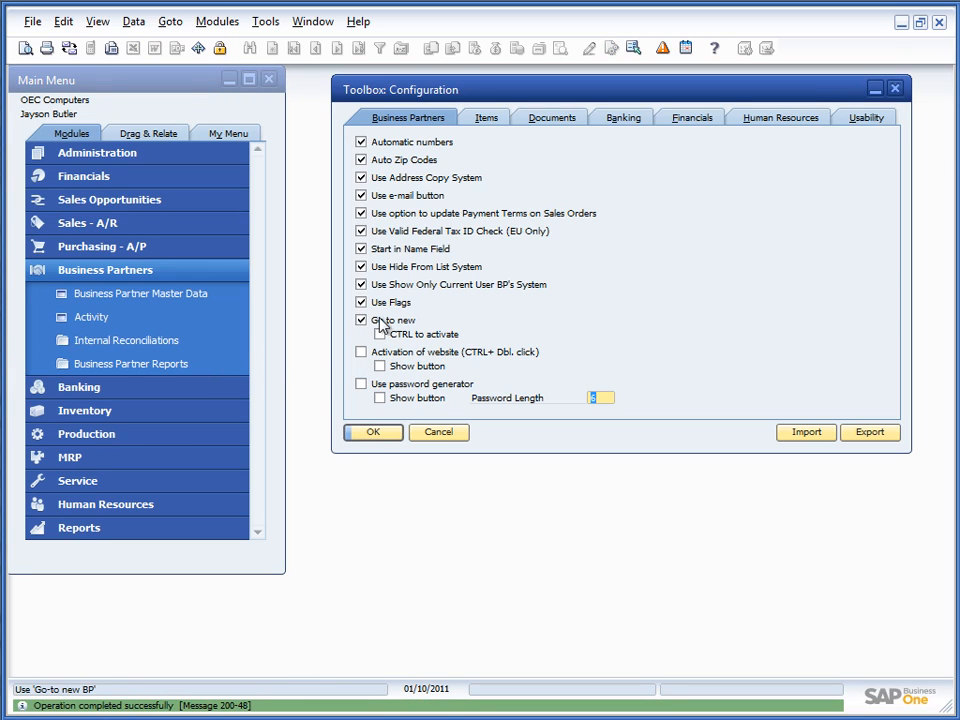
click(206, 294)
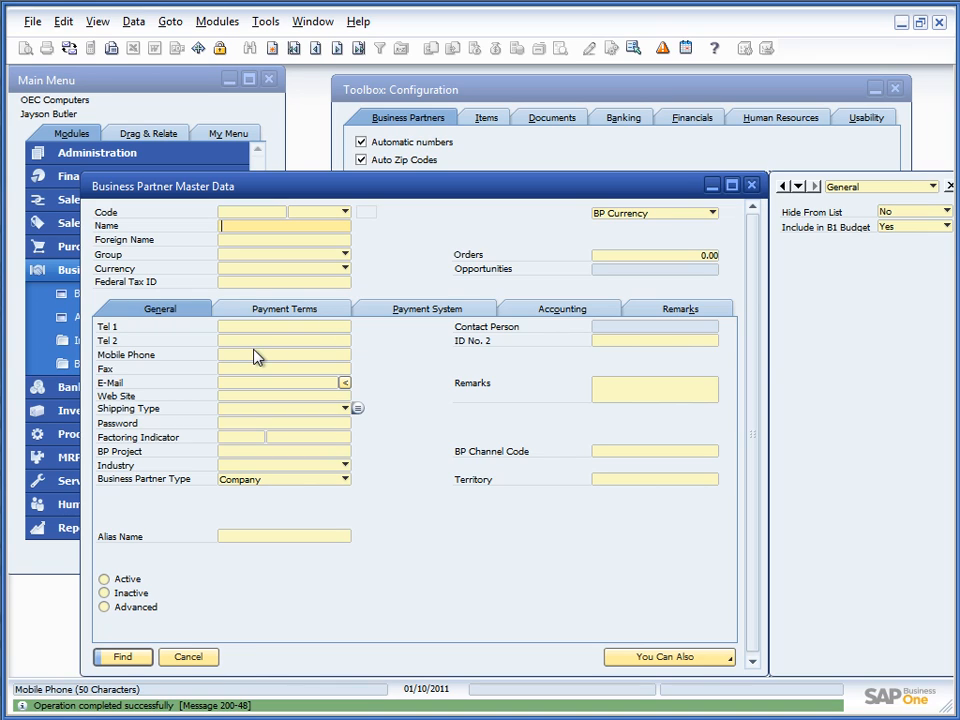
key(ctrl+a)
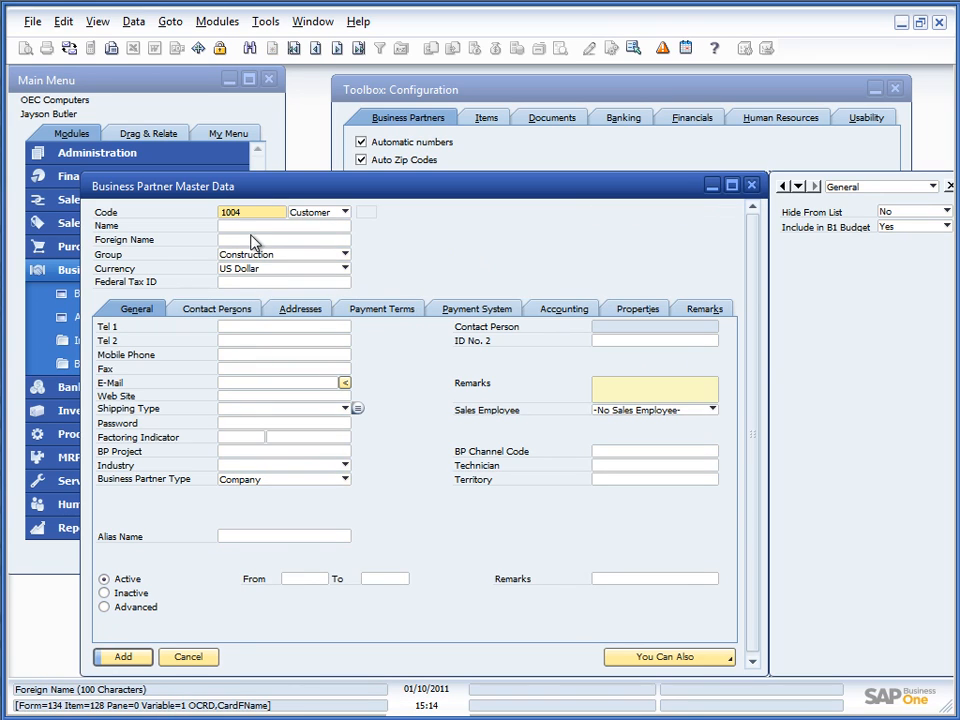
key(Tab)
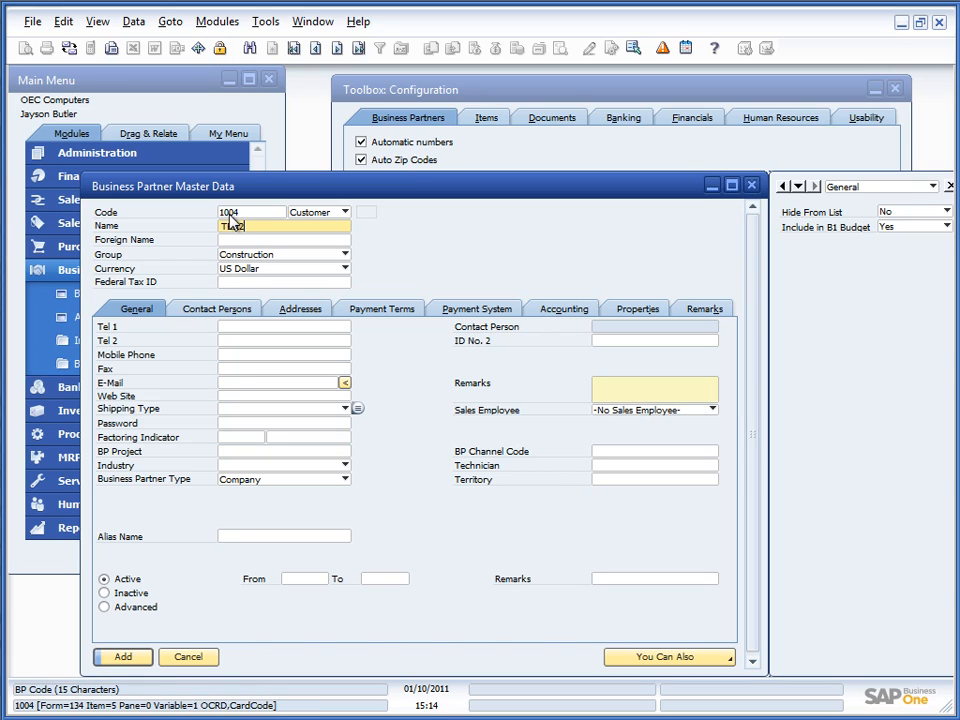
click(131, 657)
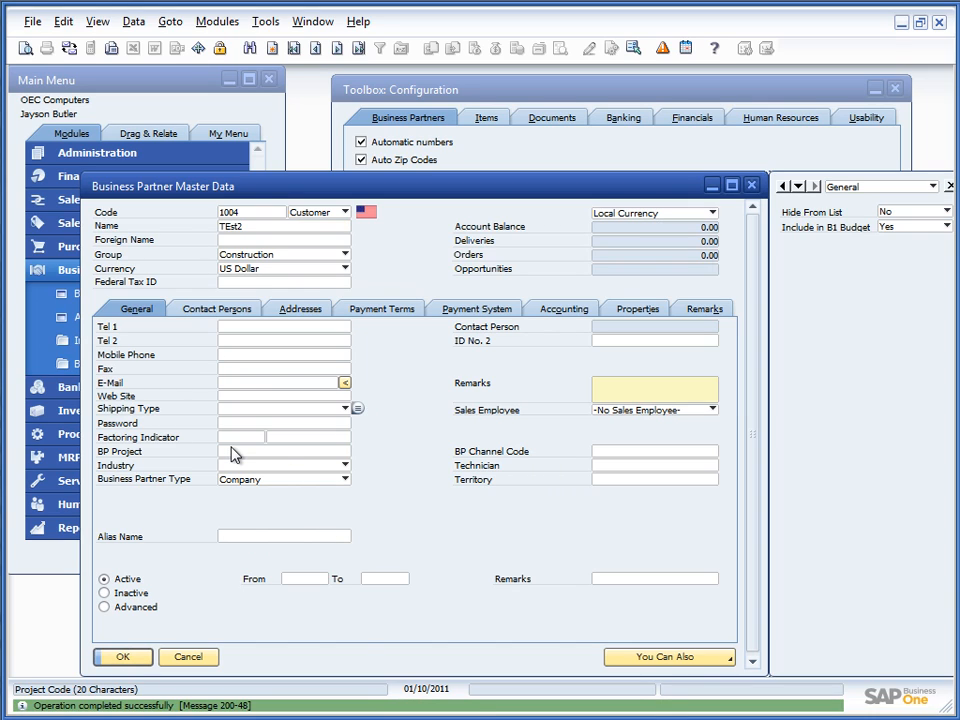
click(414, 89)
Step: Require CTRL to activate Go to new and save the Toolbox settings
click(380, 334)
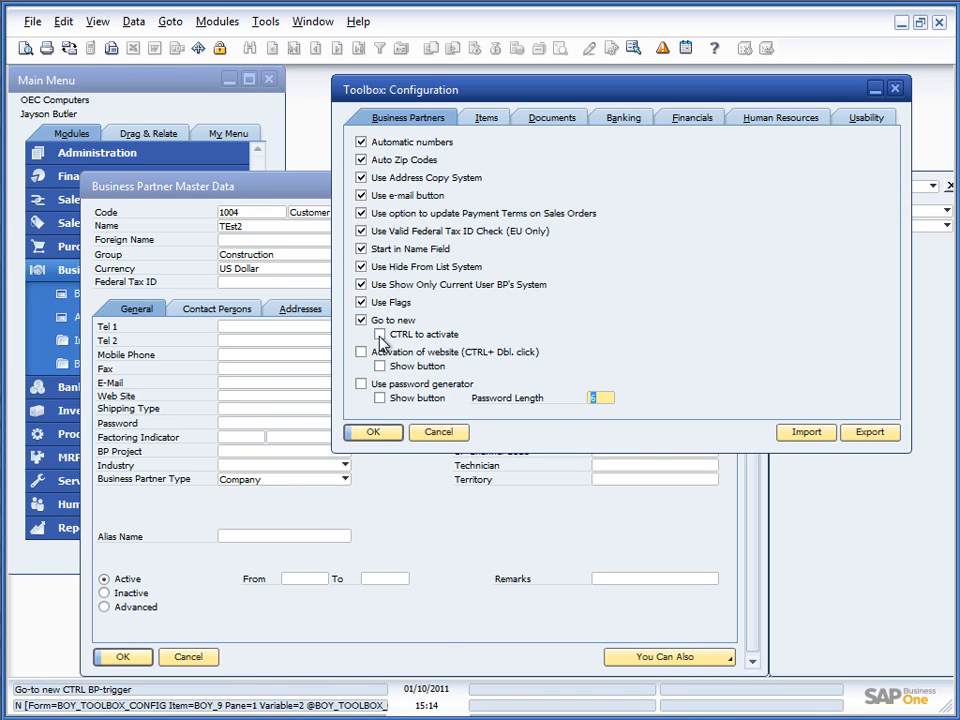
click(373, 432)
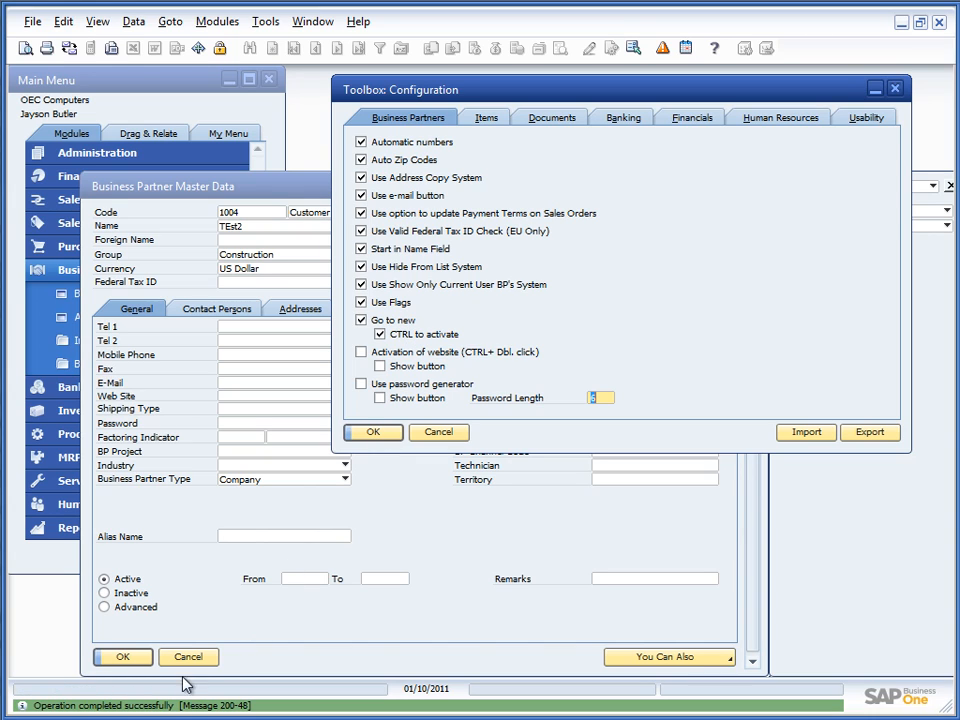
click(209, 609)
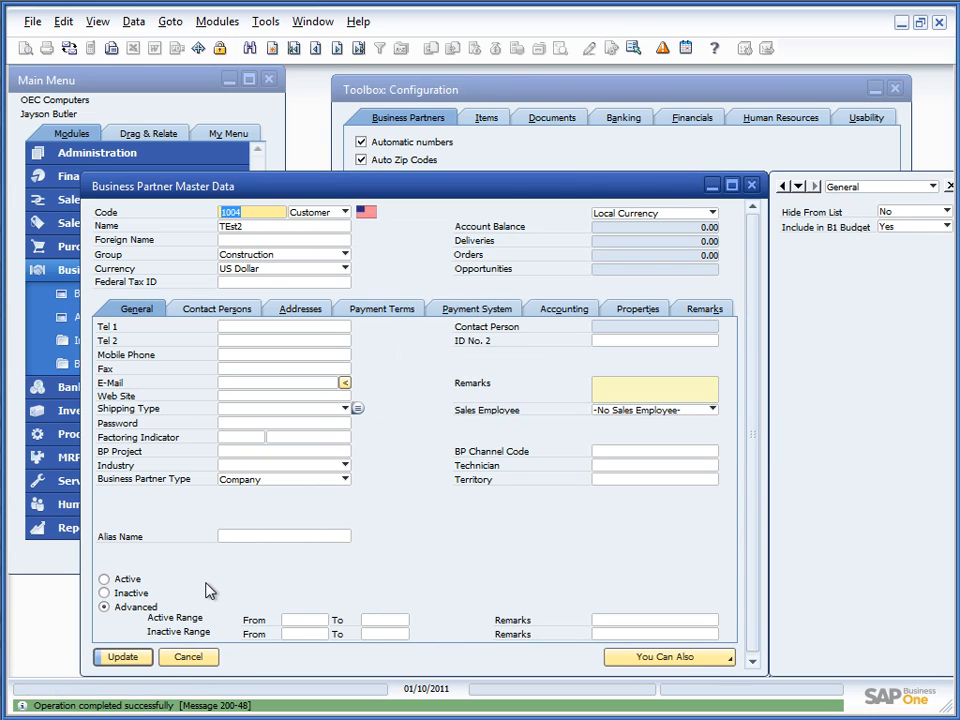
Step: Add customers test3 and test4, then close the business partner form without saving
click(285, 382)
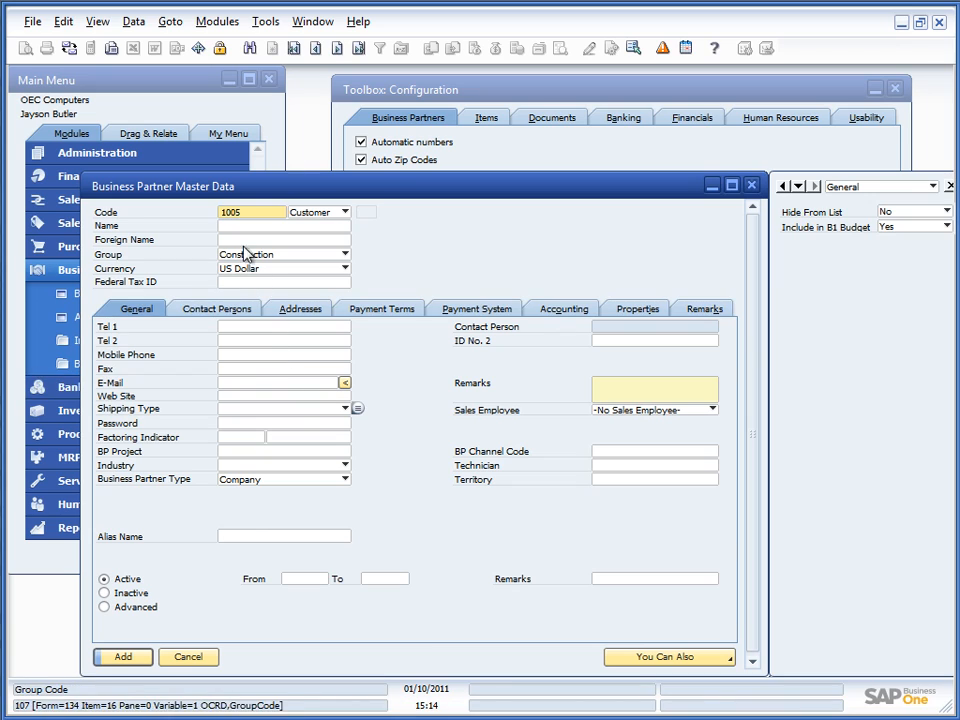
key(Tab)
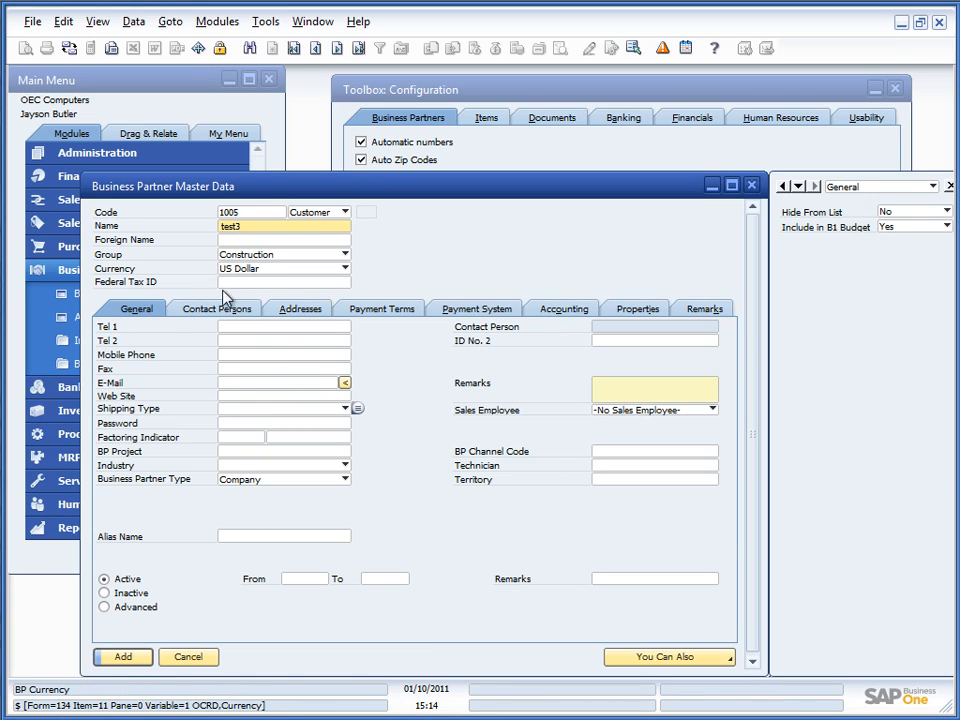
click(128, 659)
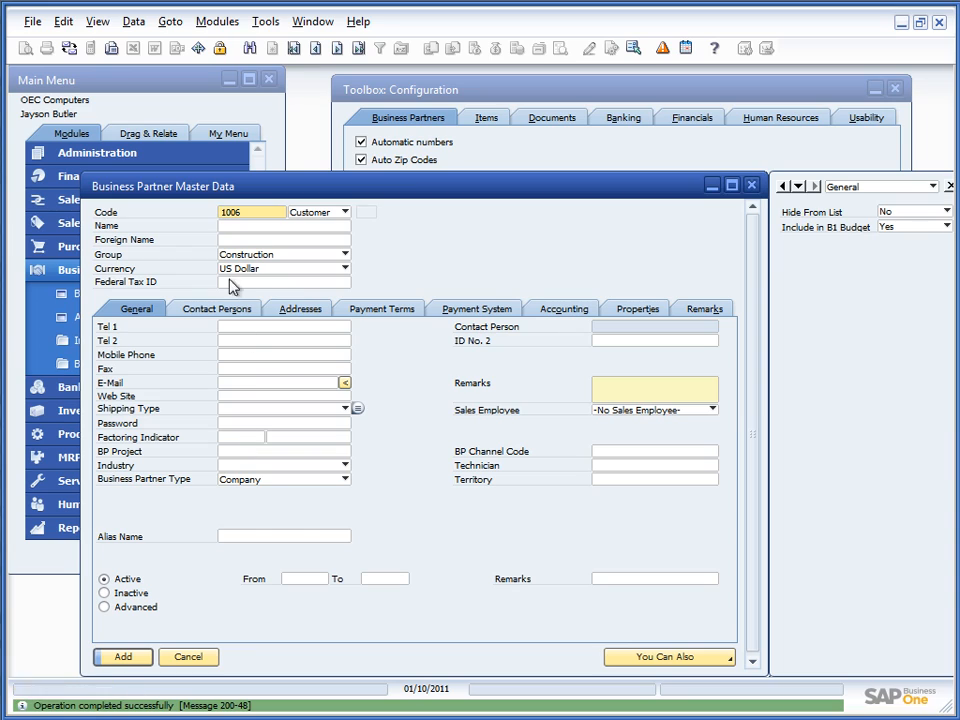
click(223, 226)
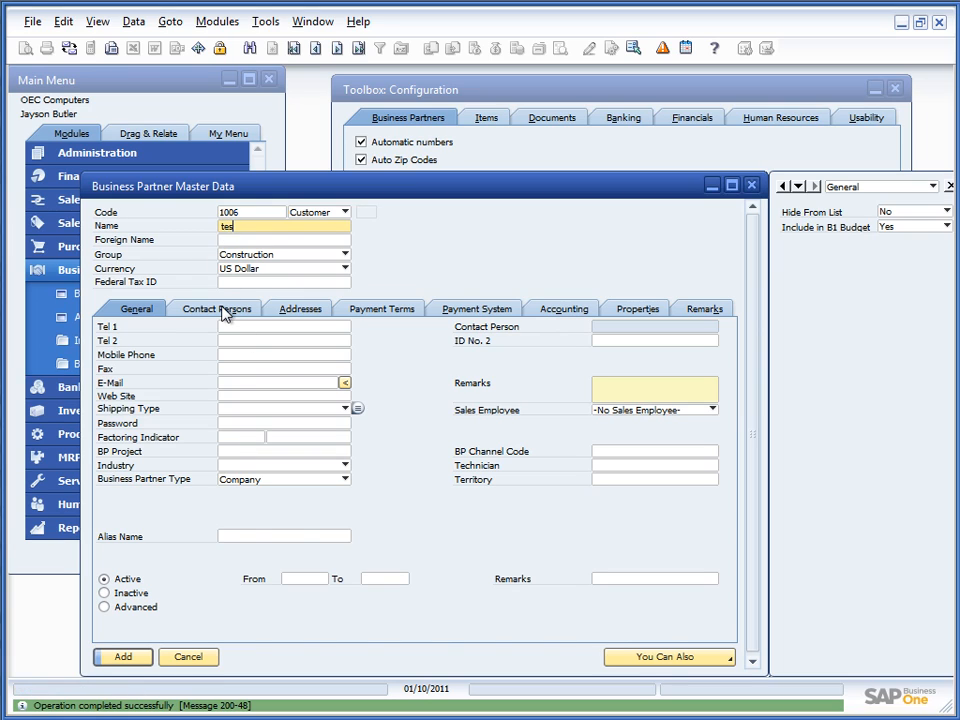
click(123, 656)
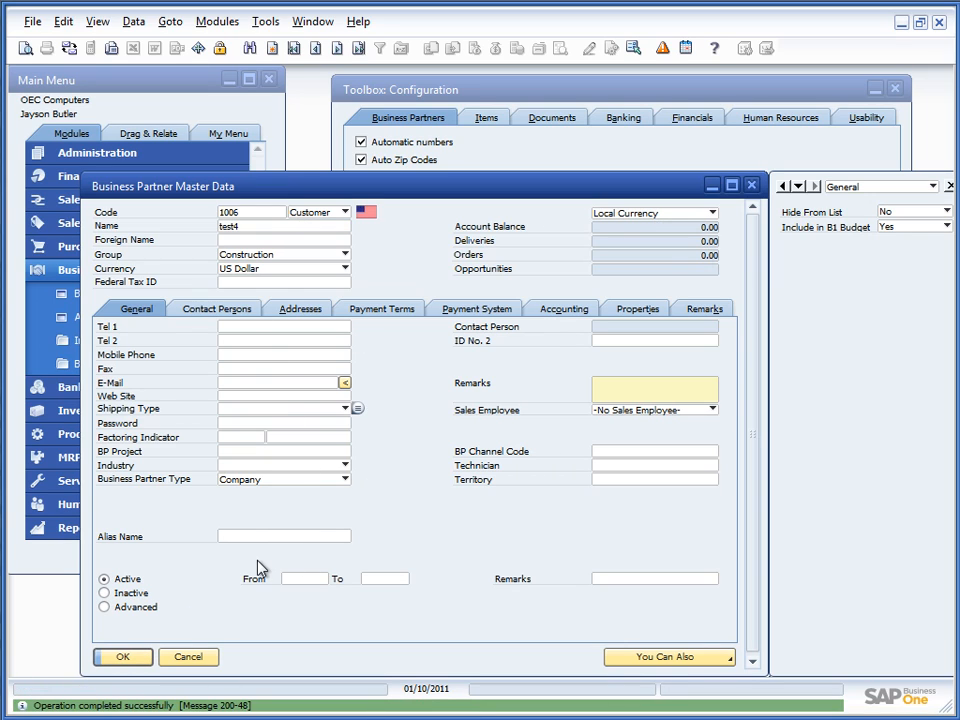
click(188, 657)
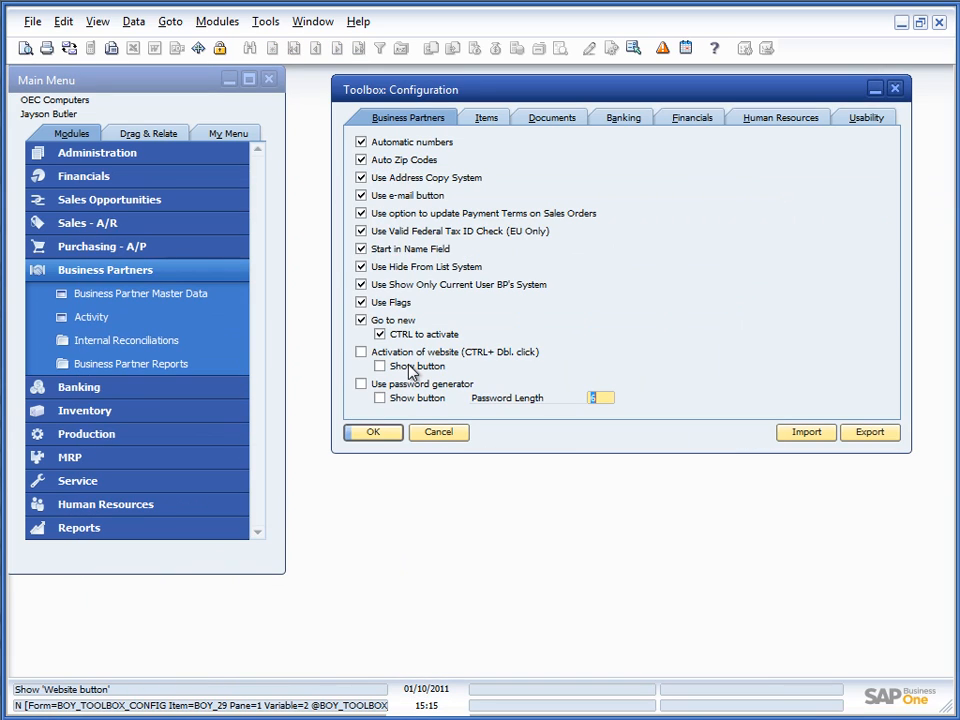
click(358, 353)
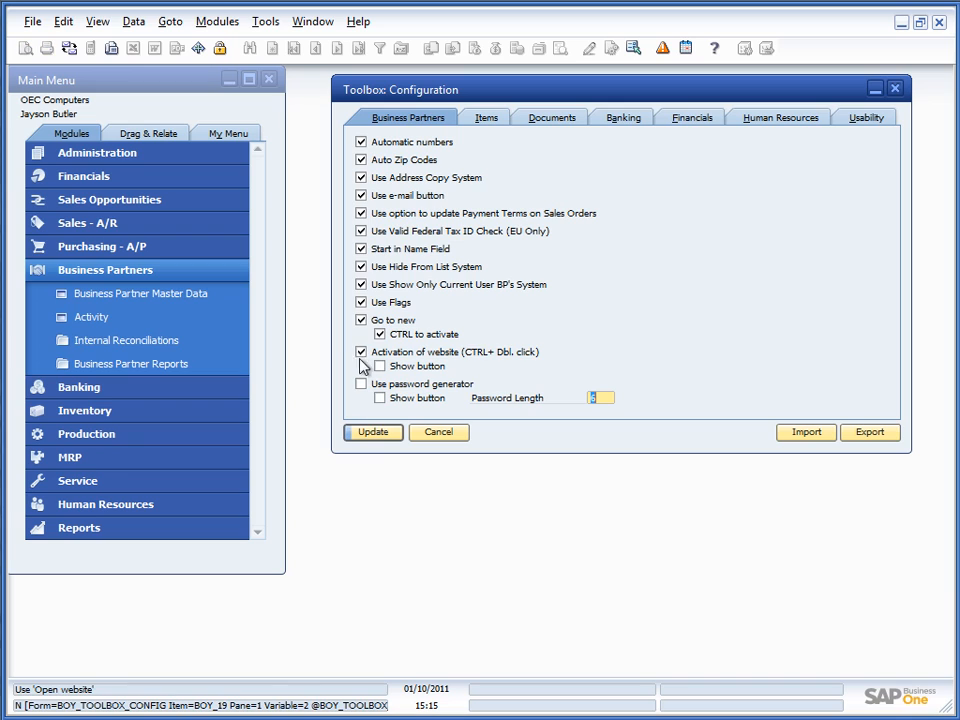
click(372, 440)
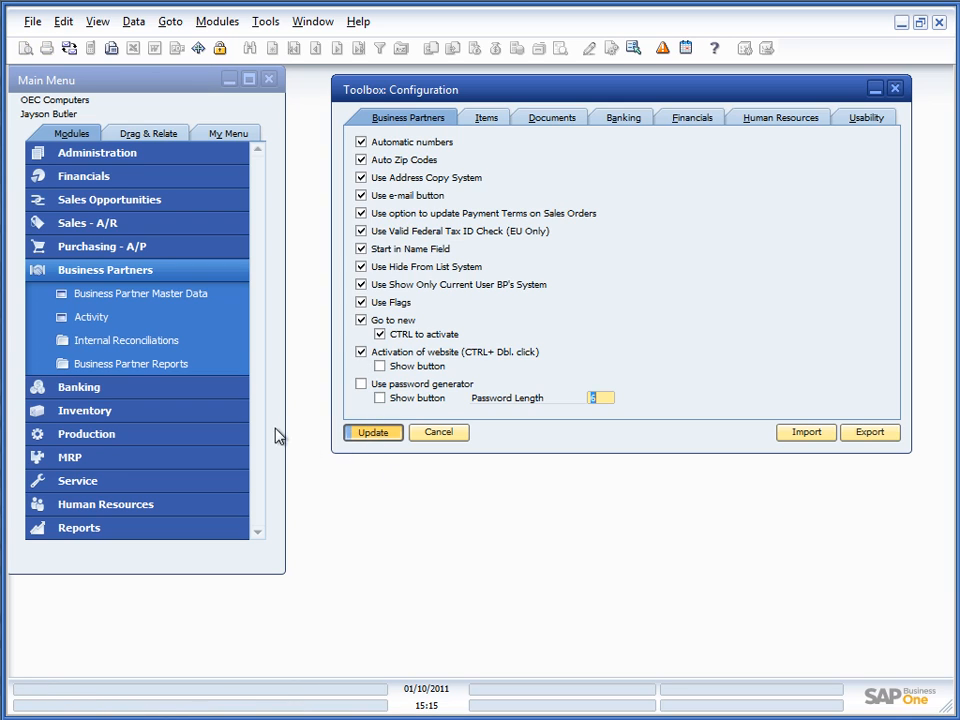
click(155, 297)
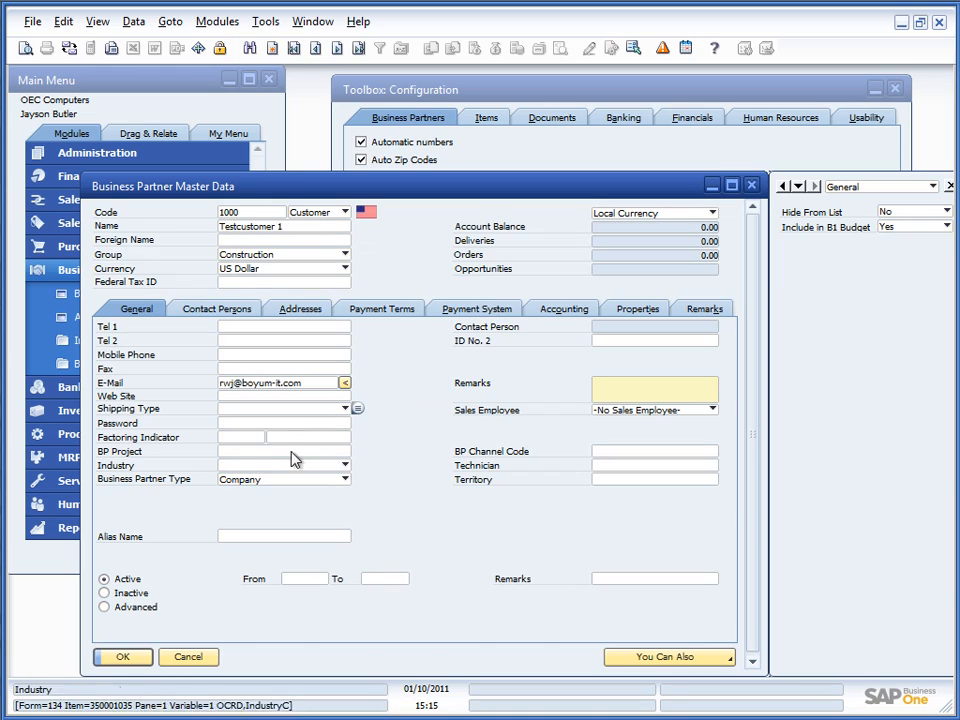
click(250, 398)
text(w)
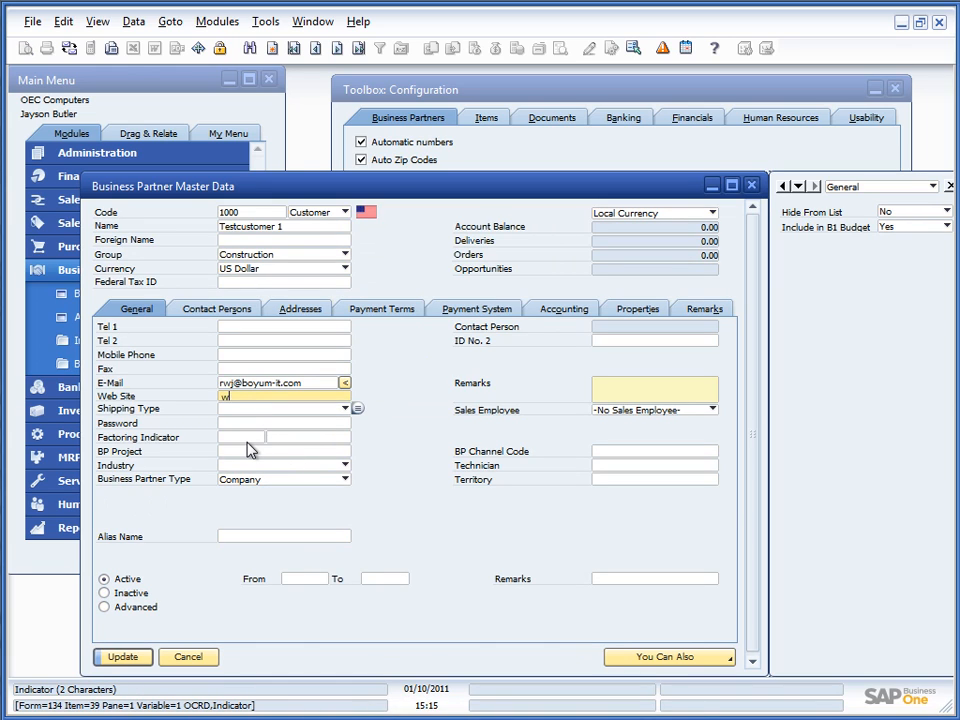
text(ww.boyum-it.com)
key(Return)
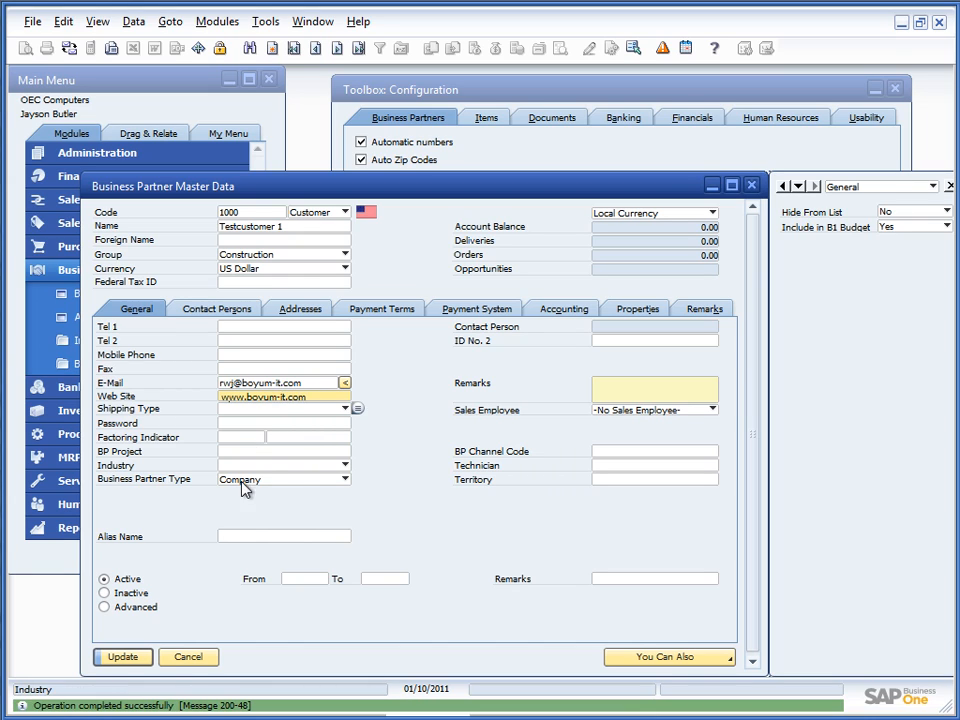
double_click(264, 398)
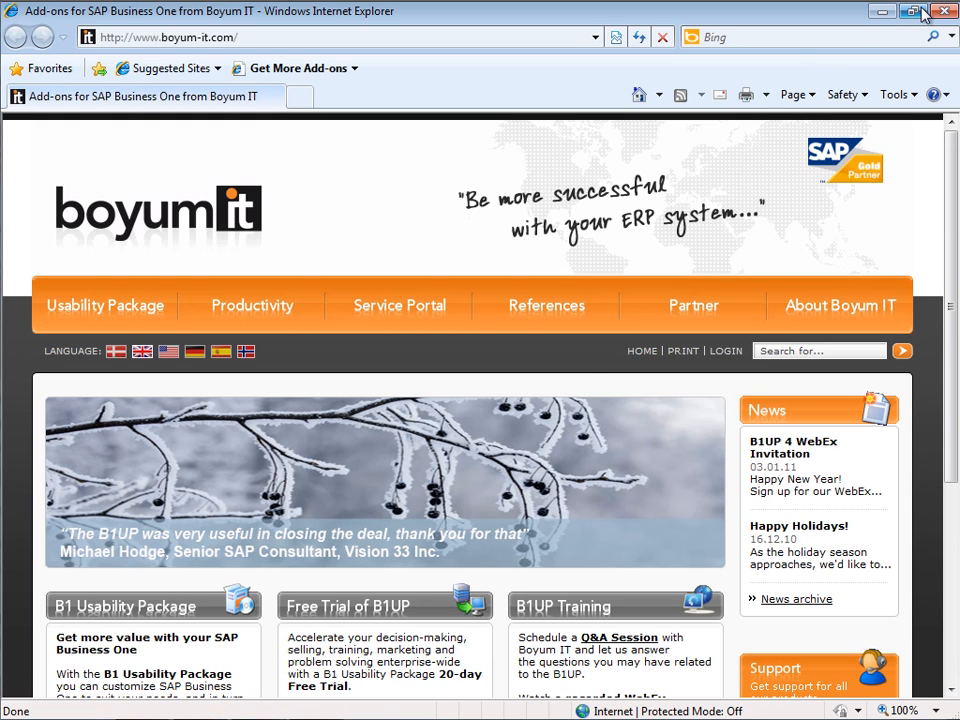
click(942, 11)
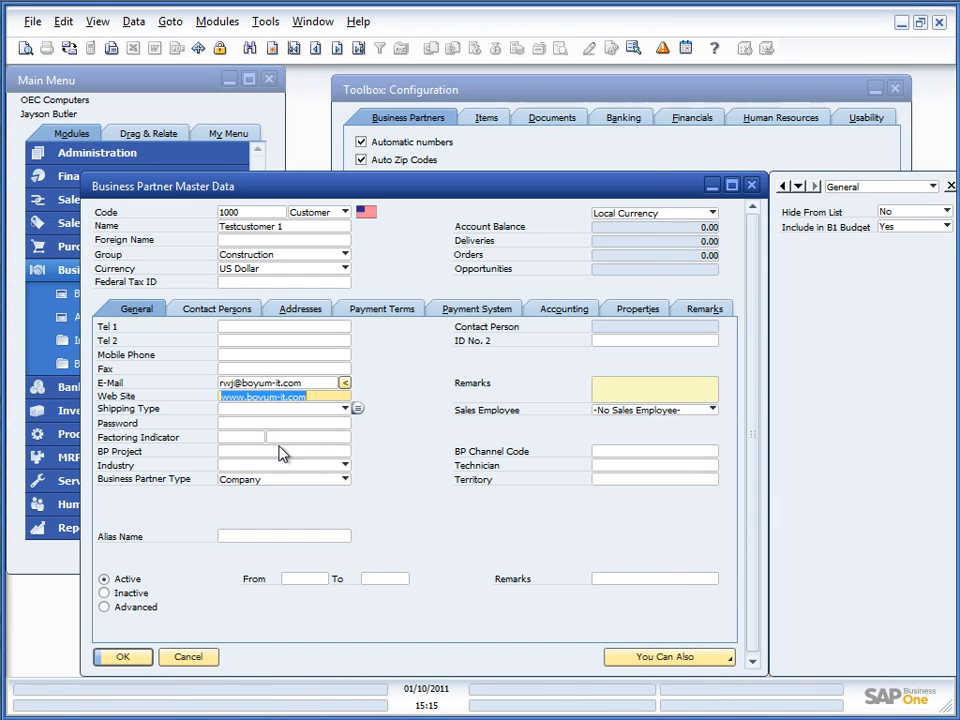
click(195, 661)
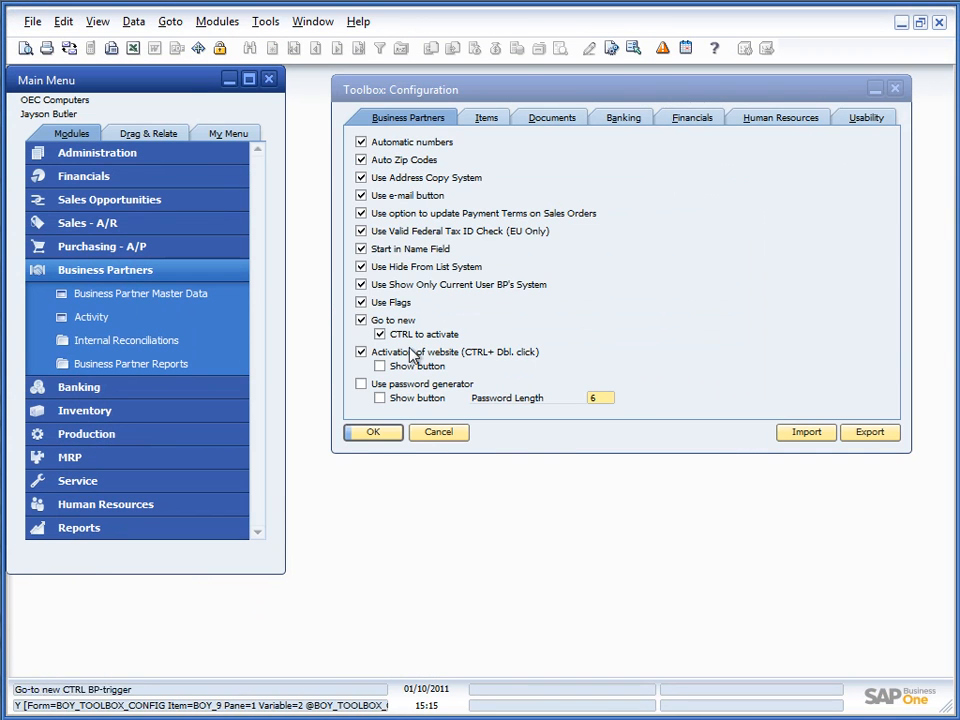
Step: Enable the website activation Show button and save the Toolbox settings
click(380, 366)
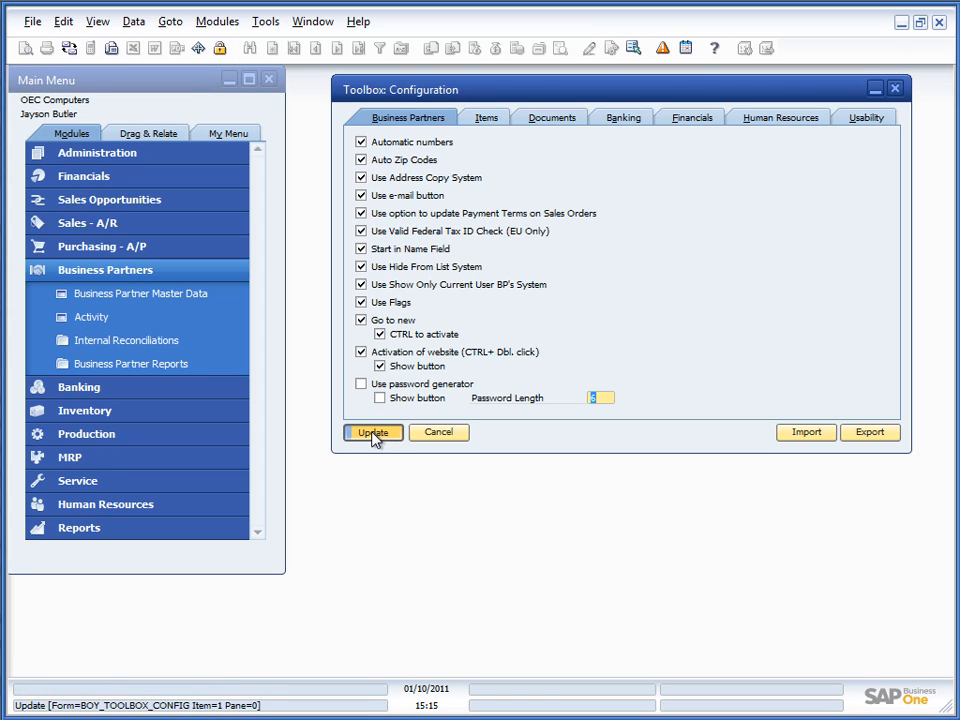
click(378, 436)
click(110, 295)
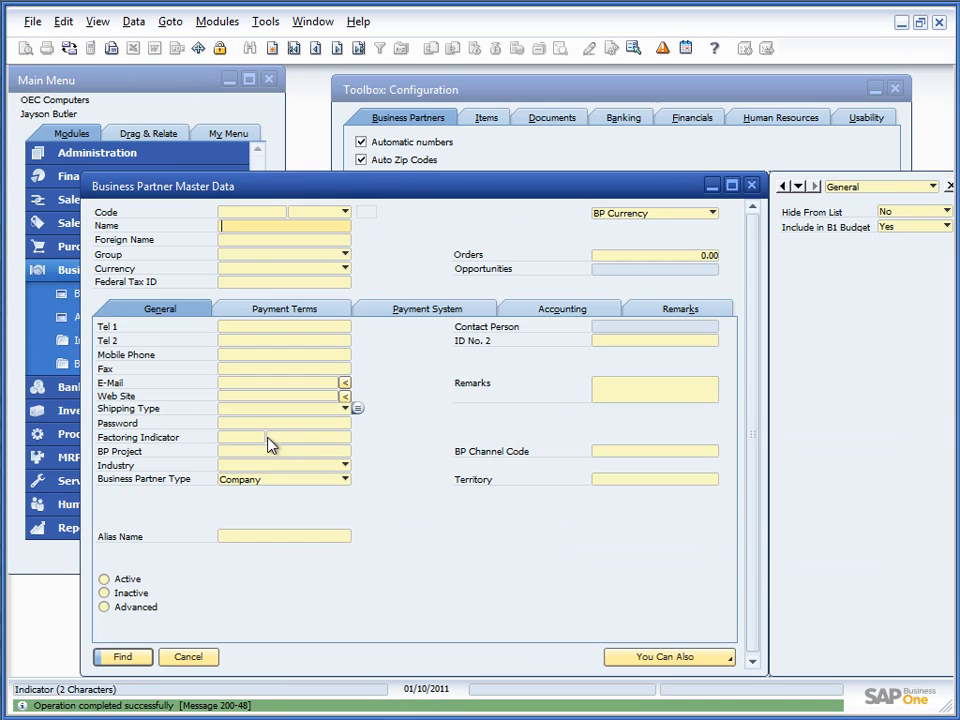
Step: Launch customer 1000's website with the new button, then close the browser and form
key(ctrl+Right)
click(344, 397)
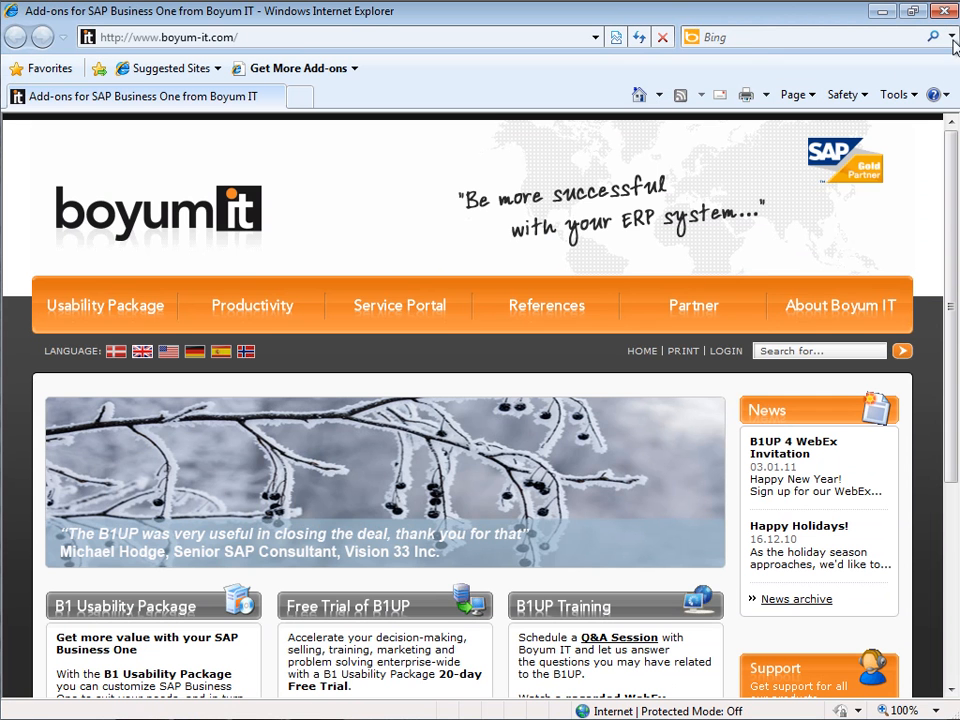
click(943, 13)
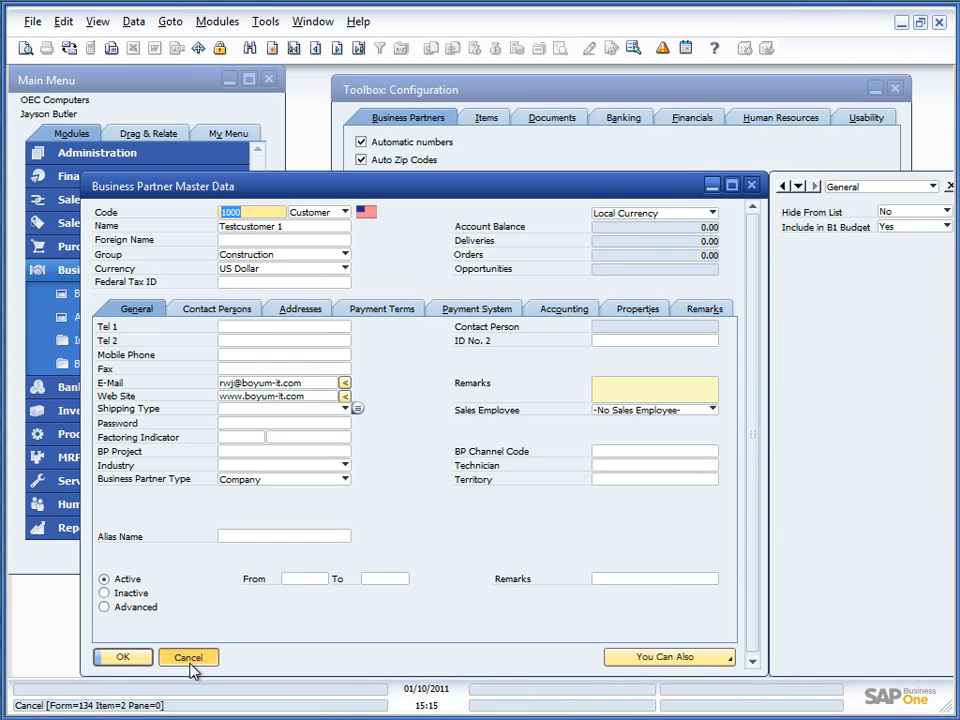
click(190, 657)
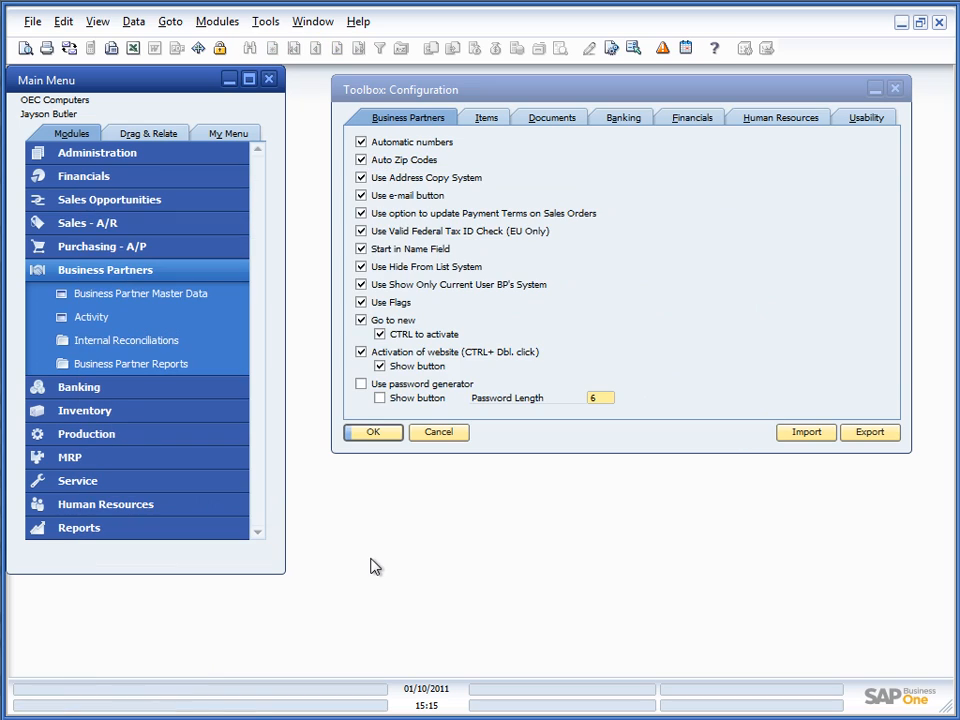
Step: Turn on the password generator with its Show button and save the settings
click(361, 386)
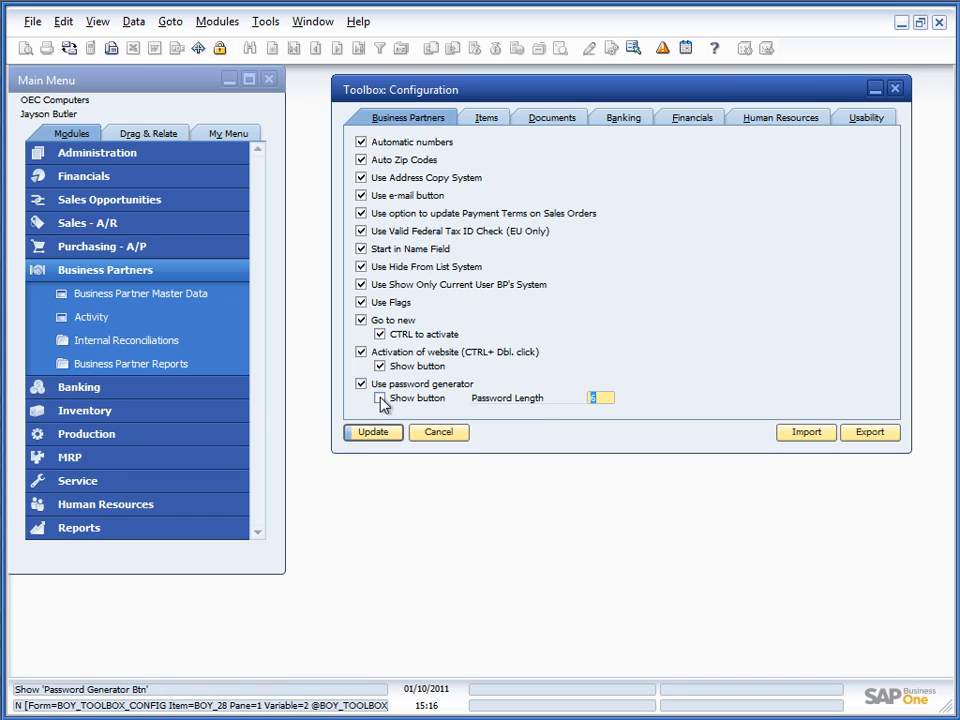
click(380, 399)
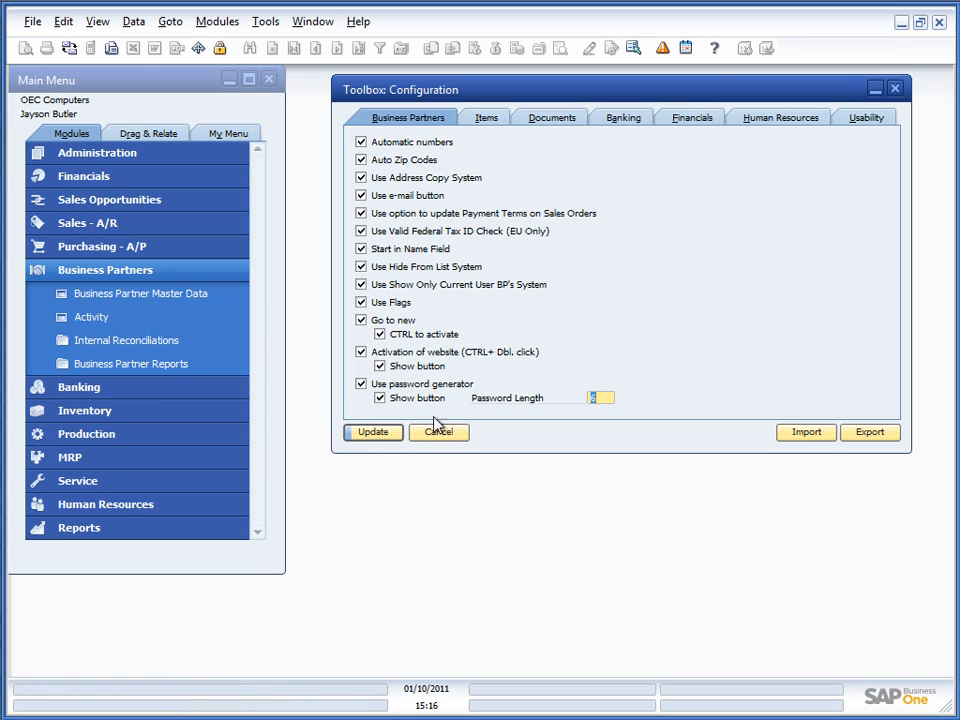
click(380, 432)
Step: Generate a password for Testcustomer 1, then select the Password Length value in the Toolbox
click(155, 297)
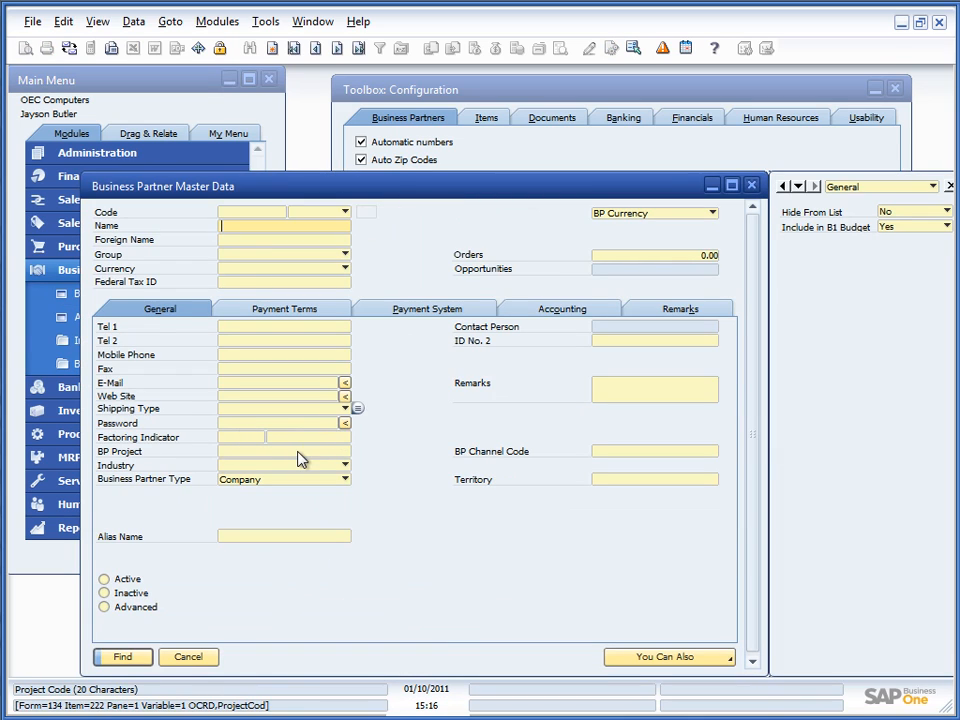
click(293, 48)
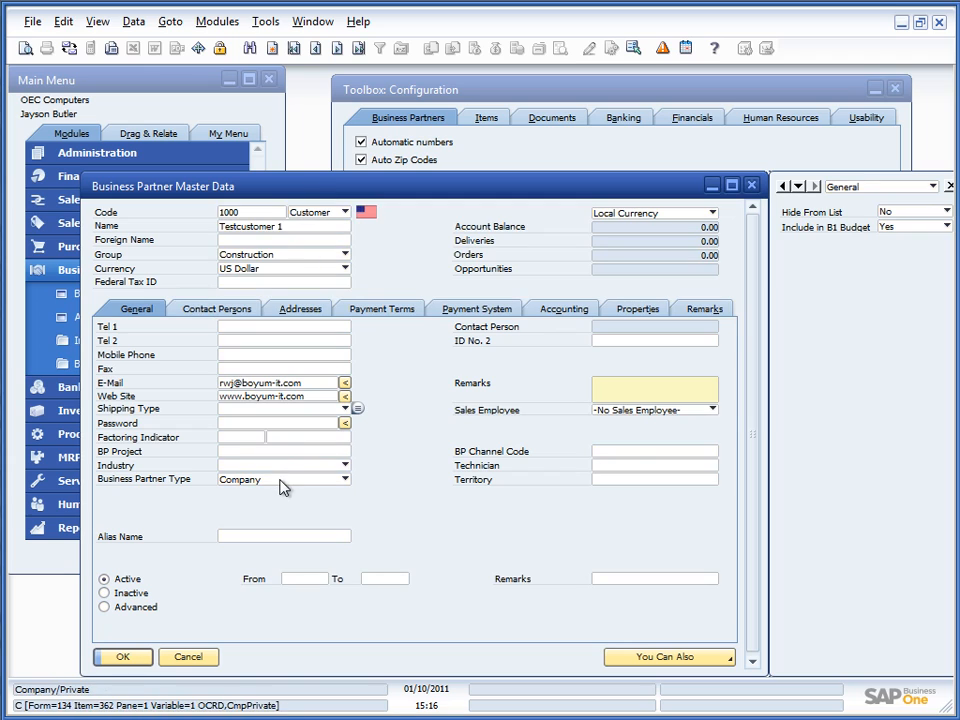
ctrl+double_click(343, 424)
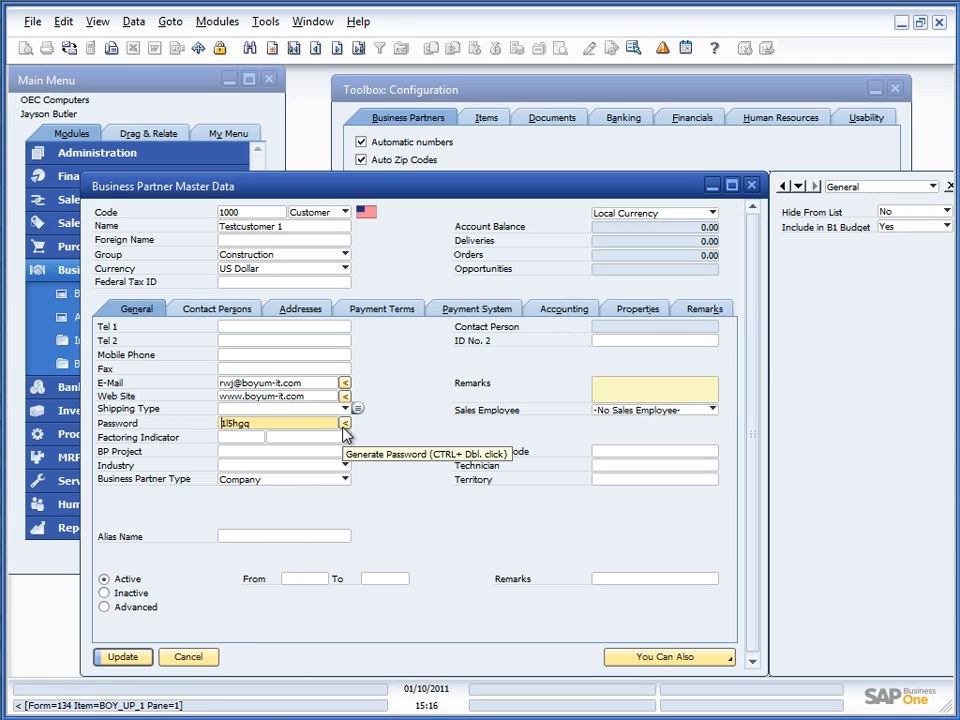
click(414, 150)
click(598, 398)
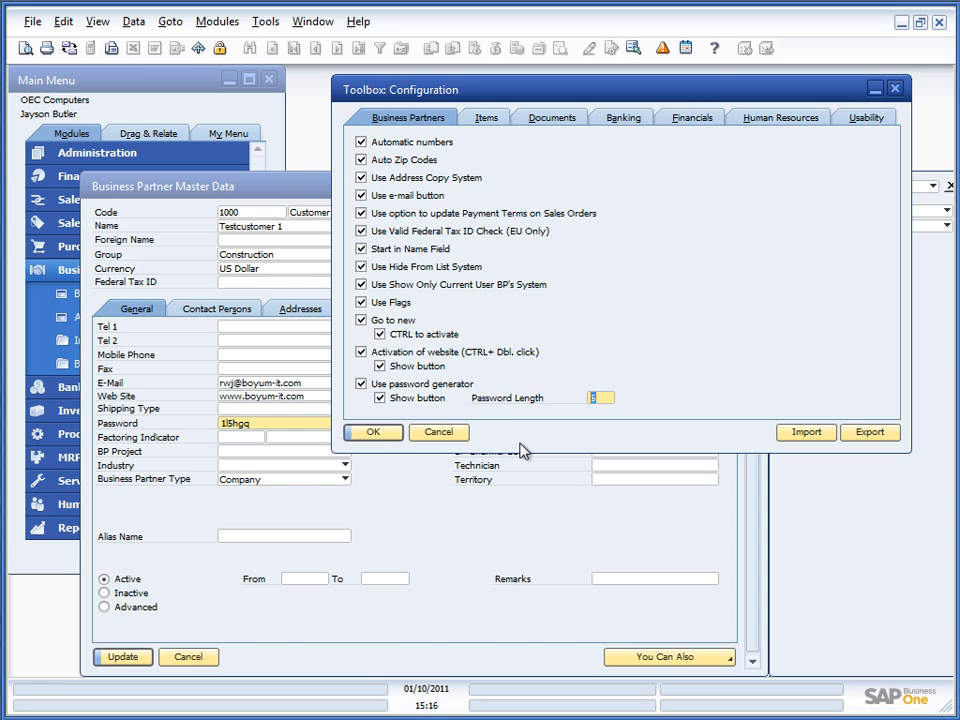
Step: Set Password Length to 8, regenerate Testcustomer 1's password, confirm replacement, and save
text(8)
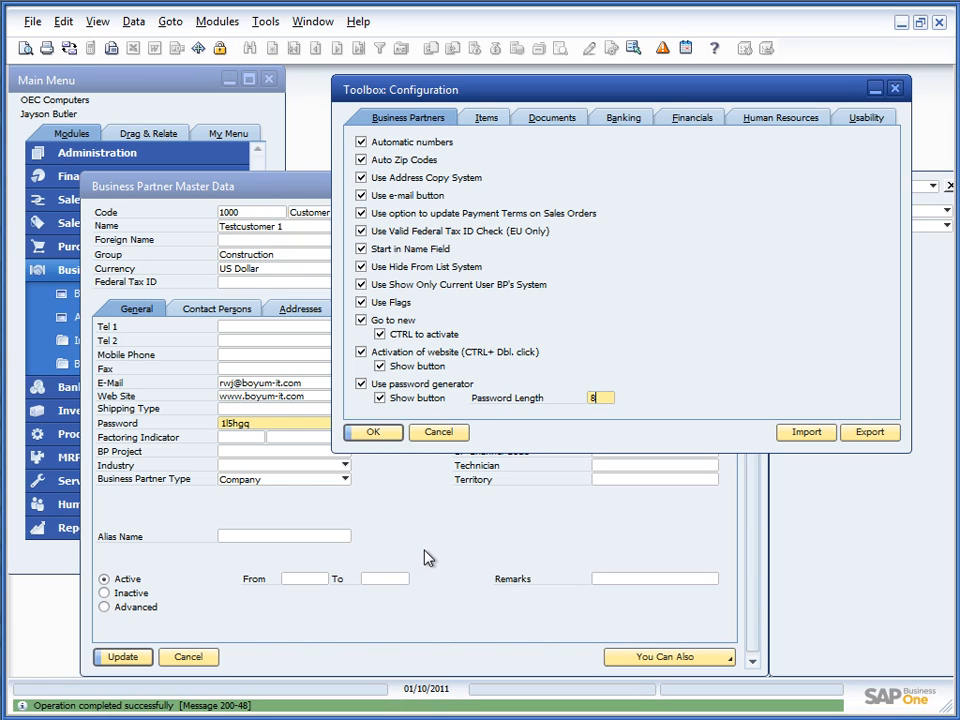
click(336, 497)
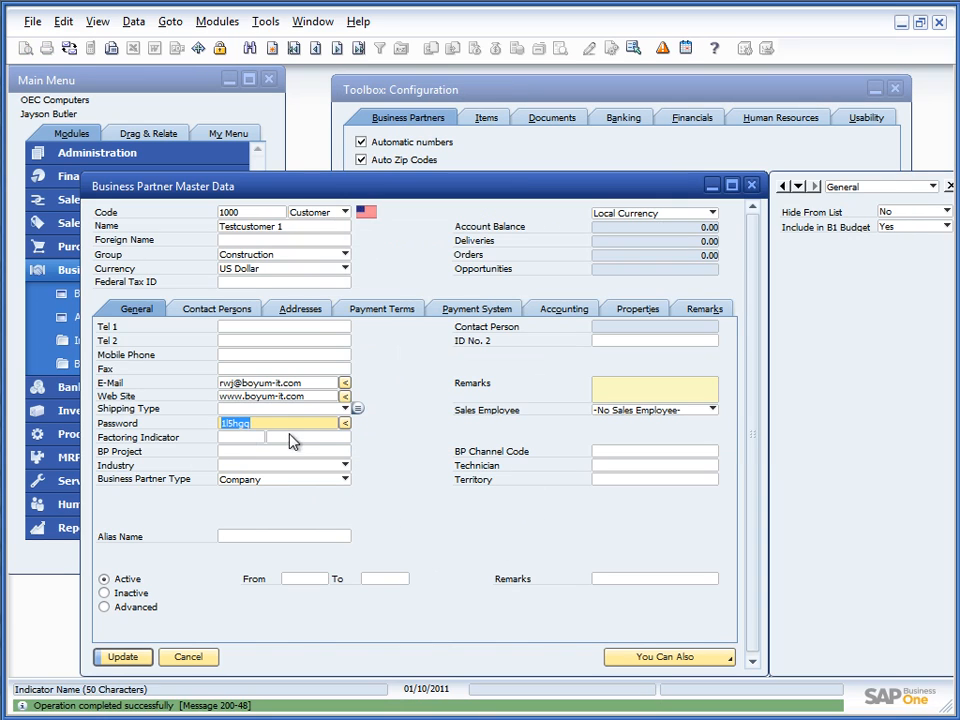
click(345, 425)
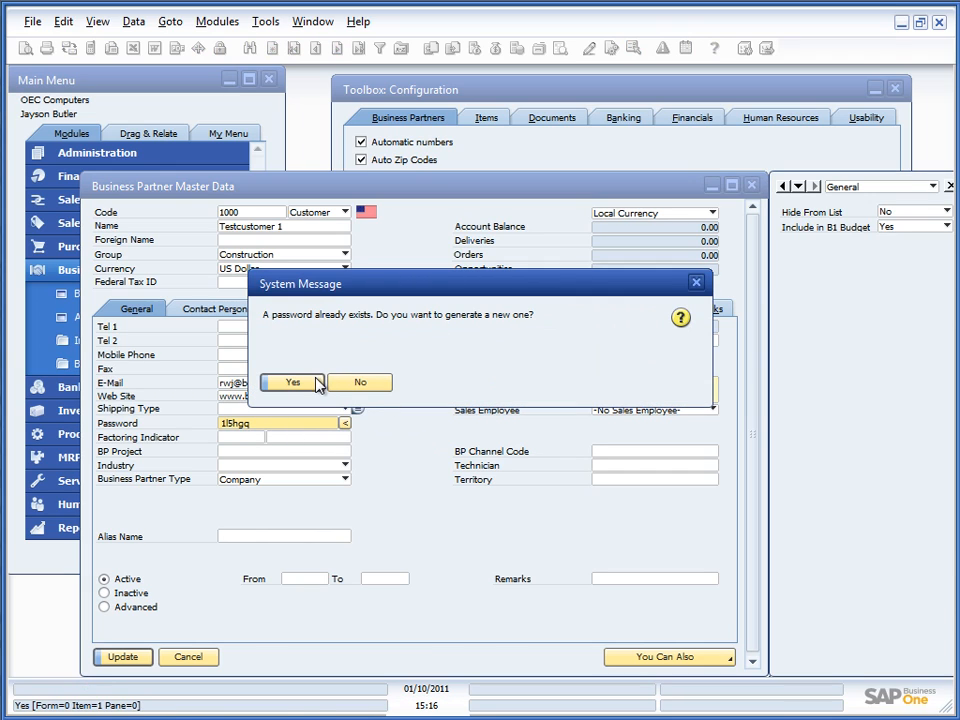
click(319, 382)
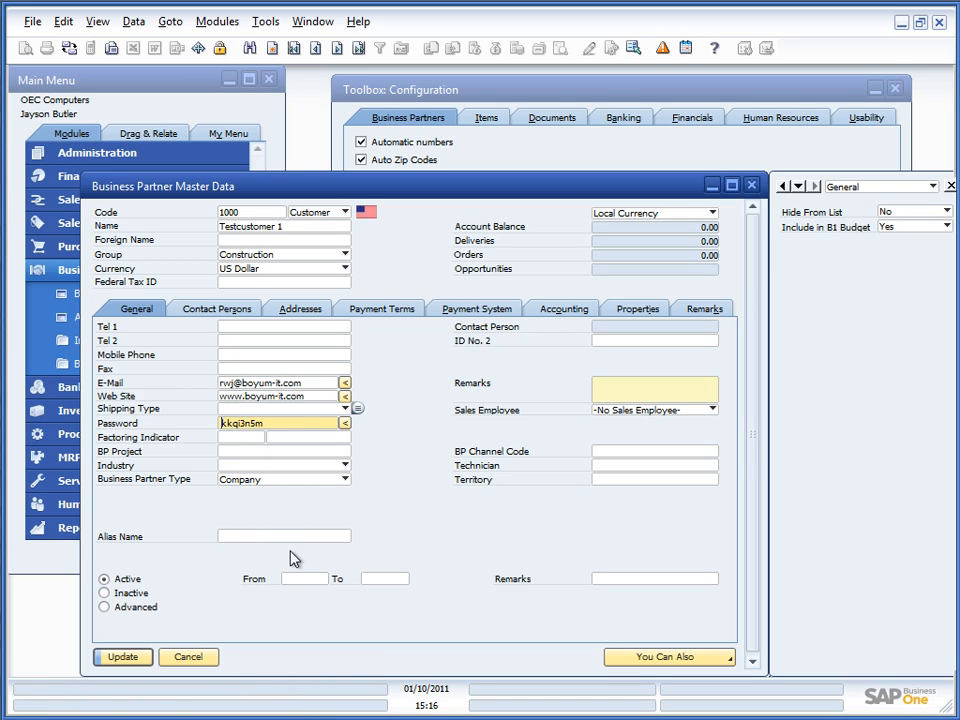
click(122, 656)
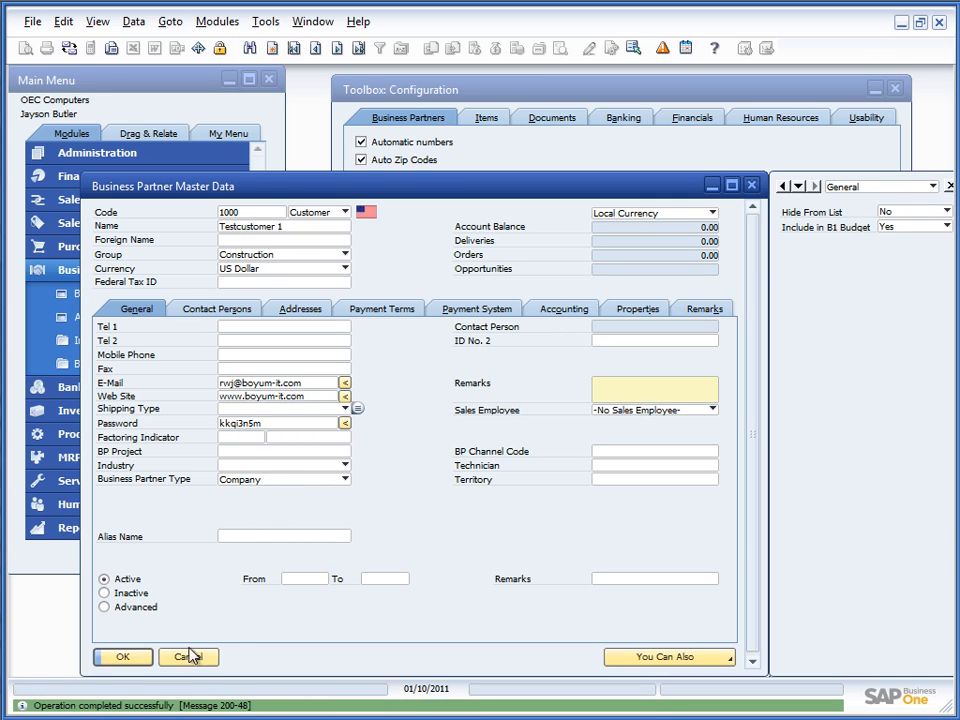
click(130, 658)
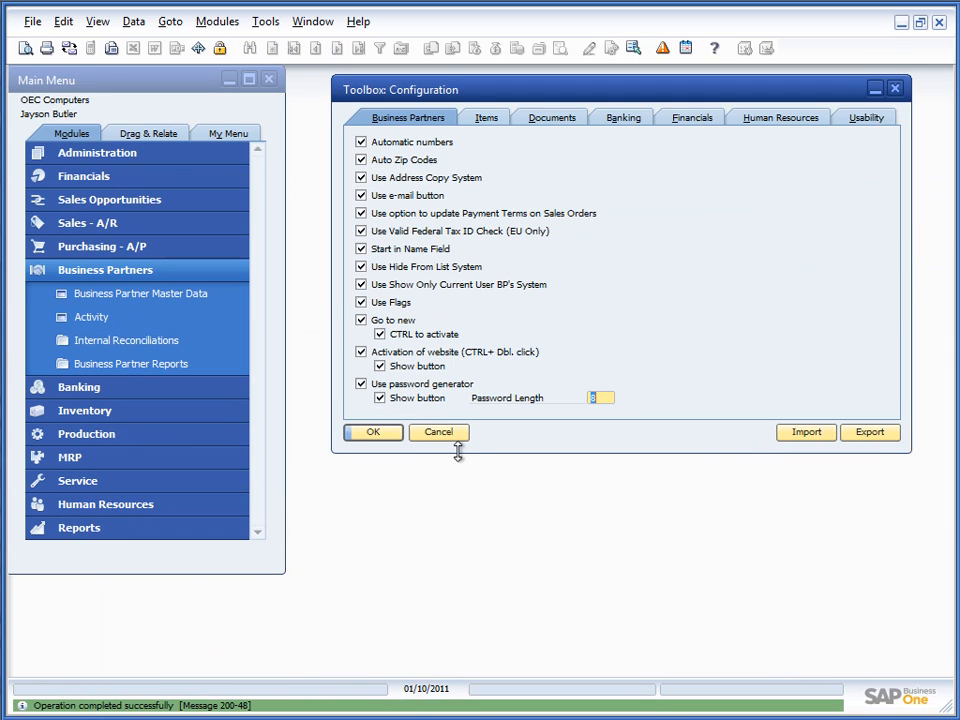